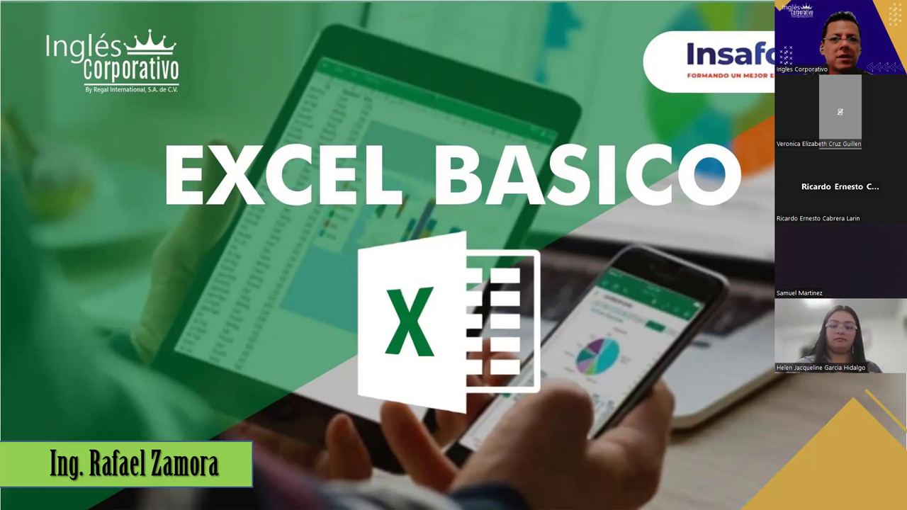
Step: Advance the slideshow to the 'Conceptos básicos Y Entorno de Trabajo de Excel' slide
key(Right)
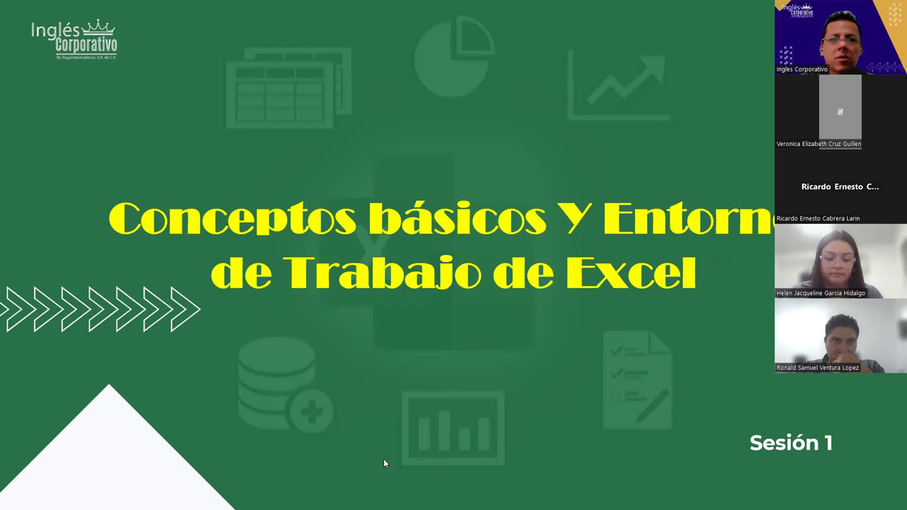
key(alt+Tab)
click(46, 135)
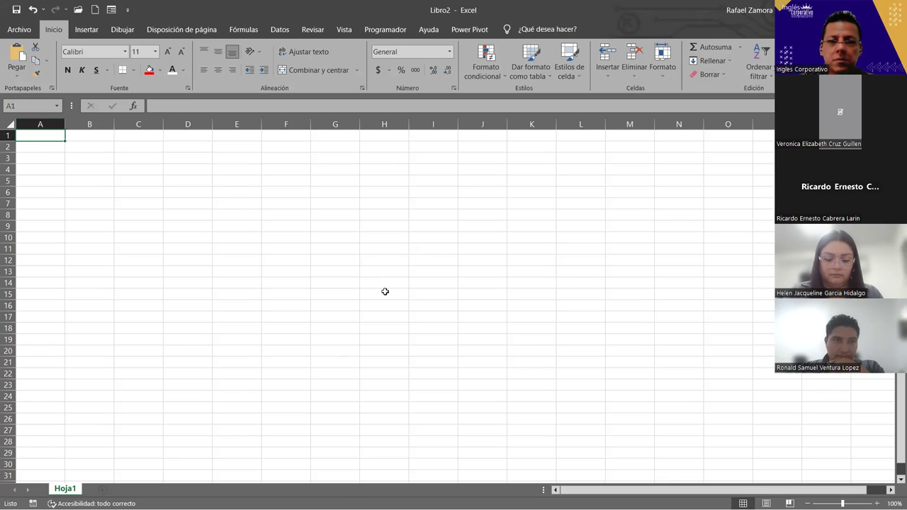
click(509, 248)
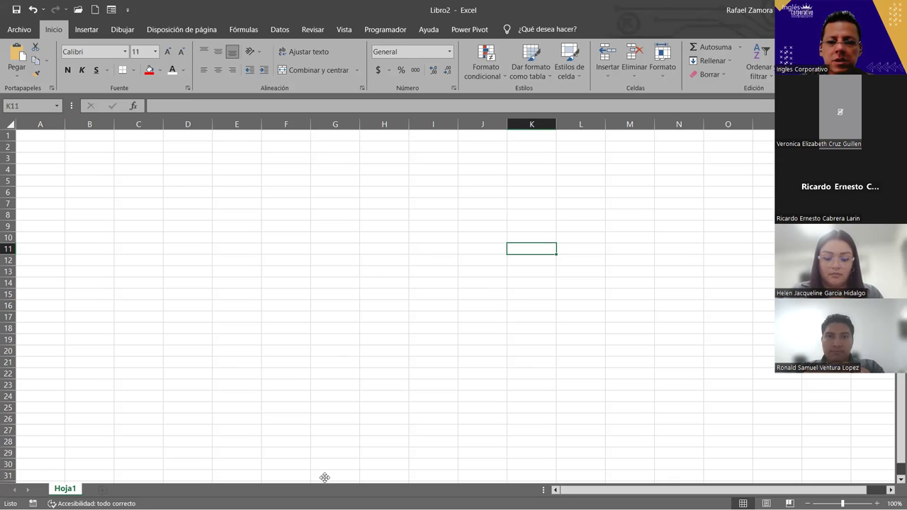
click(428, 329)
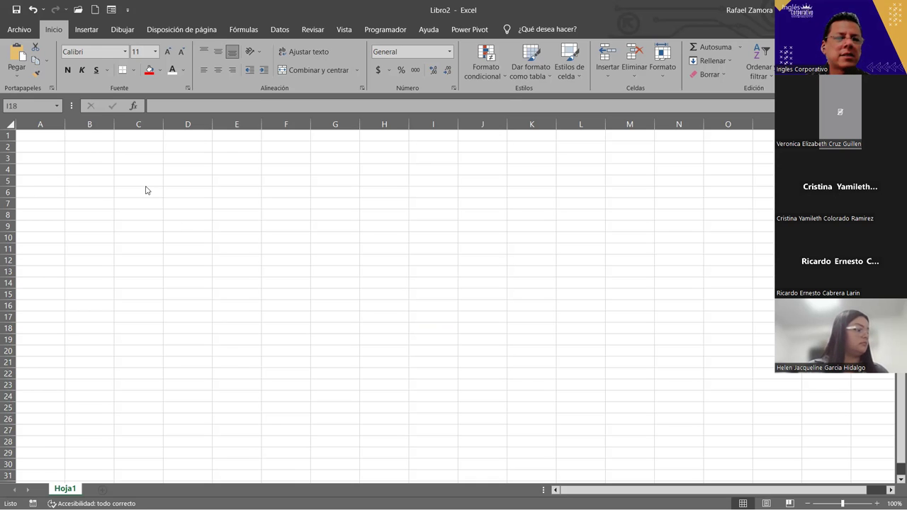
click(21, 33)
click(20, 33)
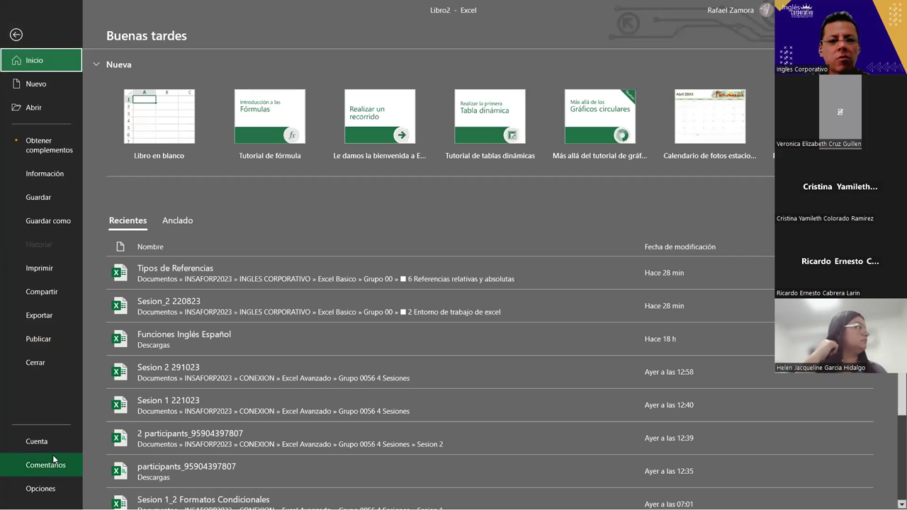
click(52, 450)
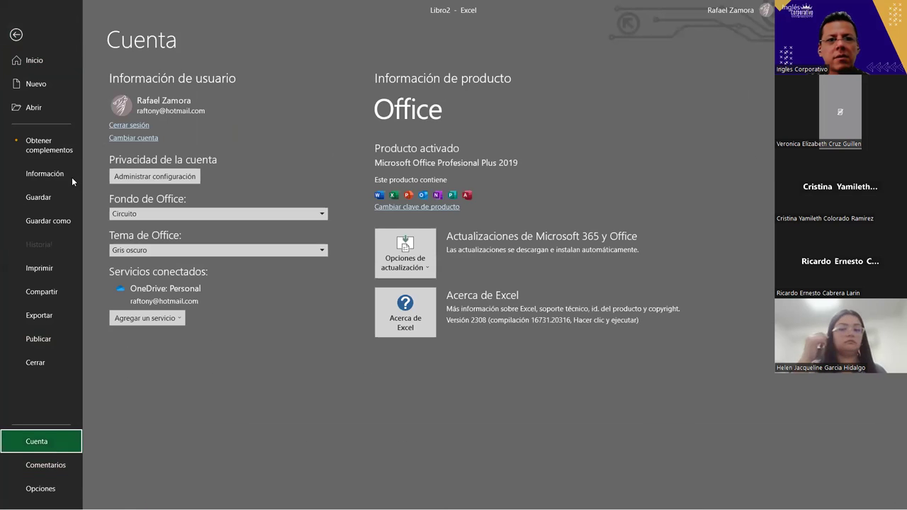
click(15, 36)
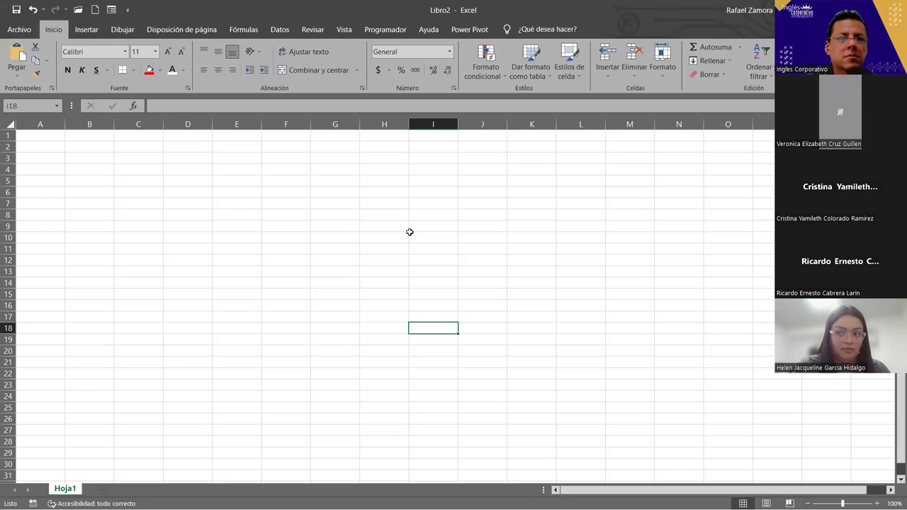
click(16, 32)
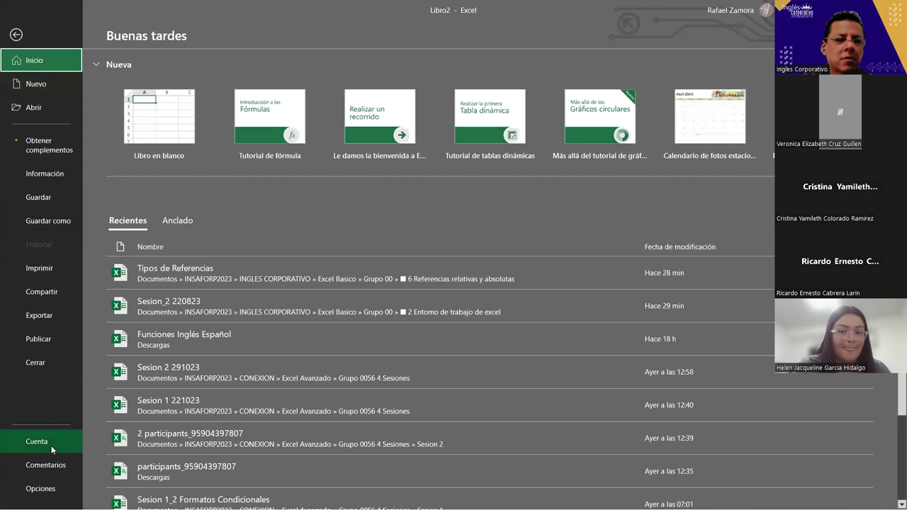
click(49, 444)
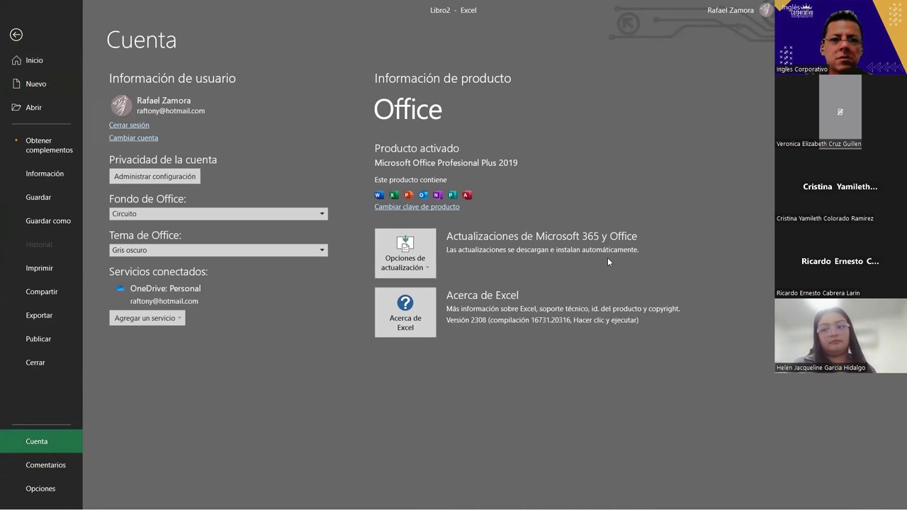
click(16, 37)
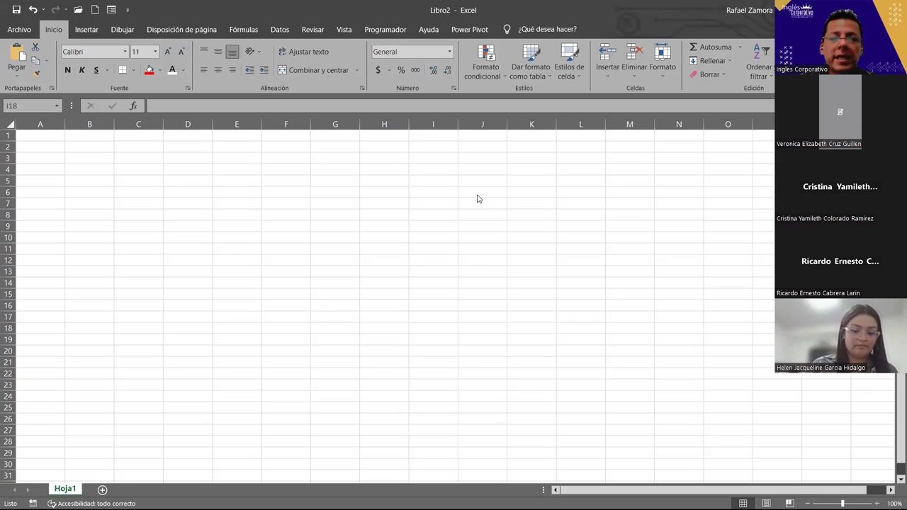
click(301, 215)
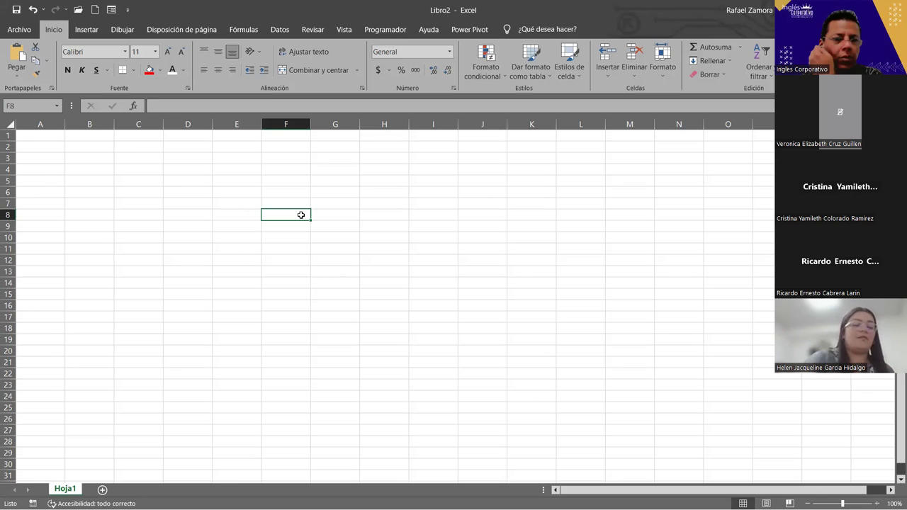
click(229, 198)
click(172, 164)
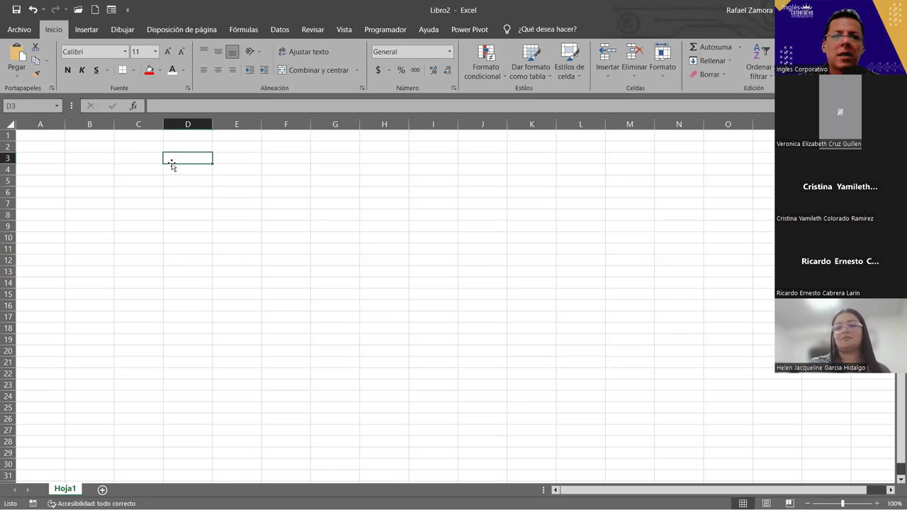
click(168, 226)
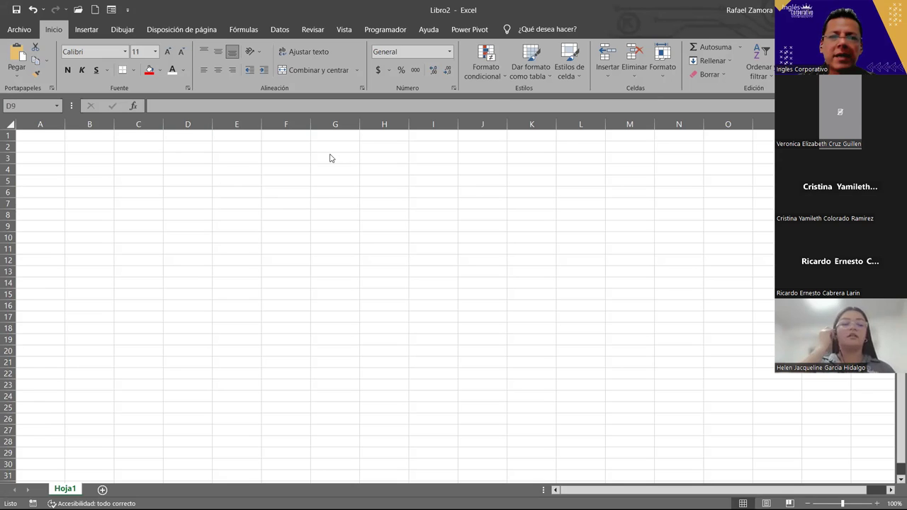
click(532, 192)
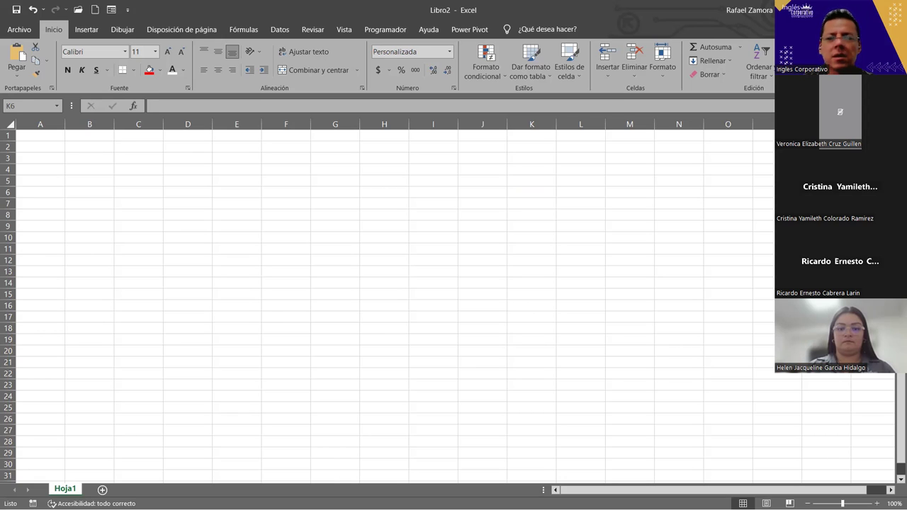
click(6, 22)
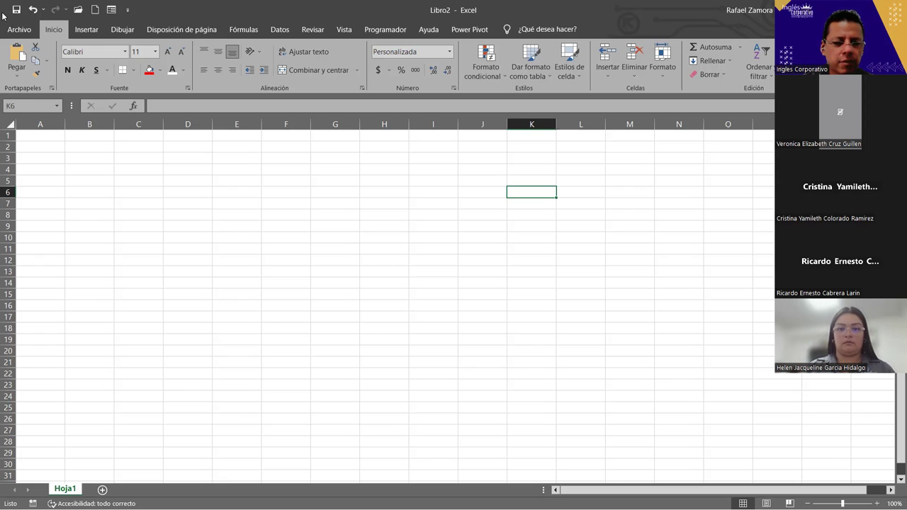
click(131, 190)
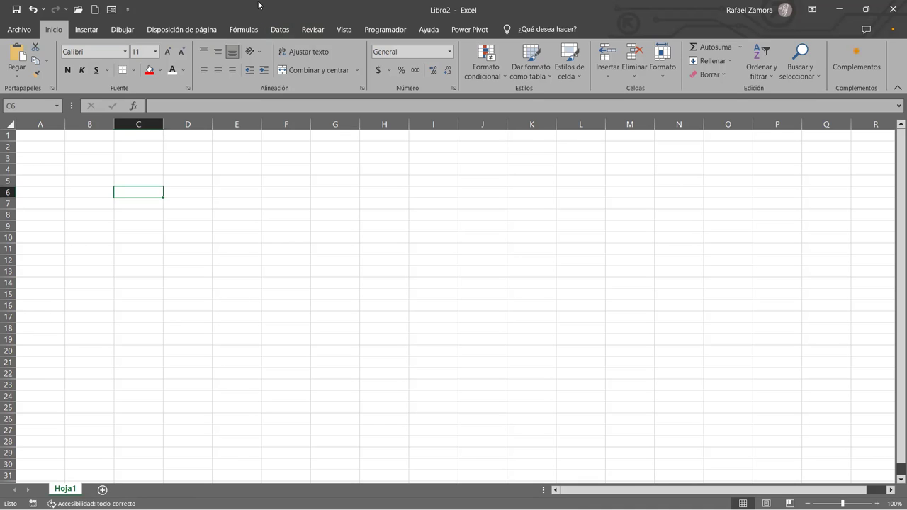
key(alt+u)
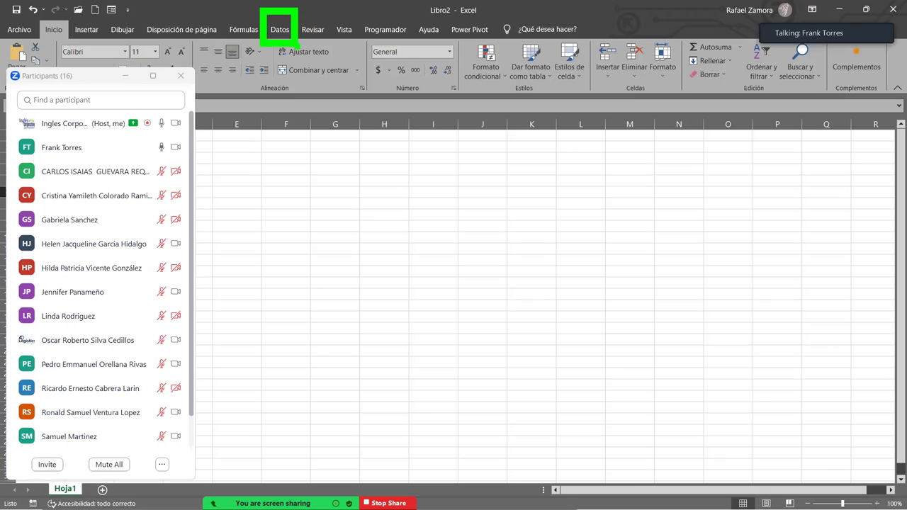
key(alt+u)
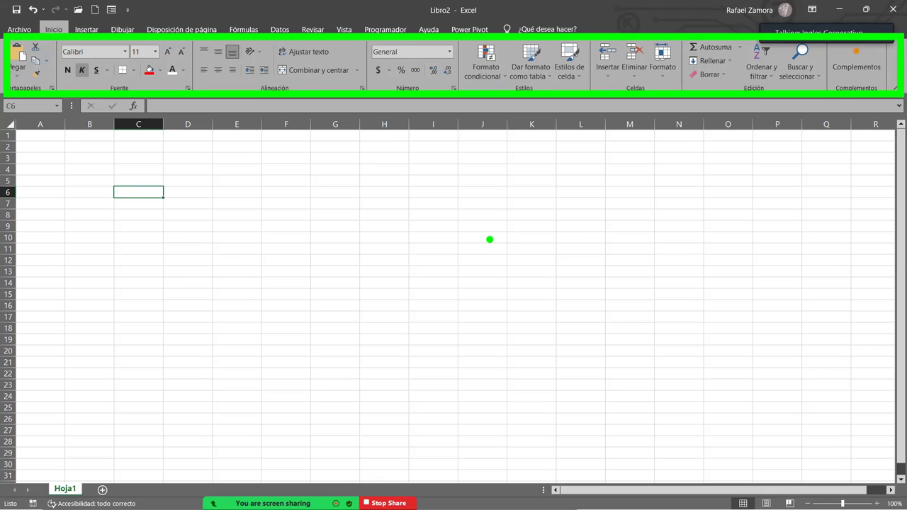
click(87, 30)
click(122, 30)
click(182, 30)
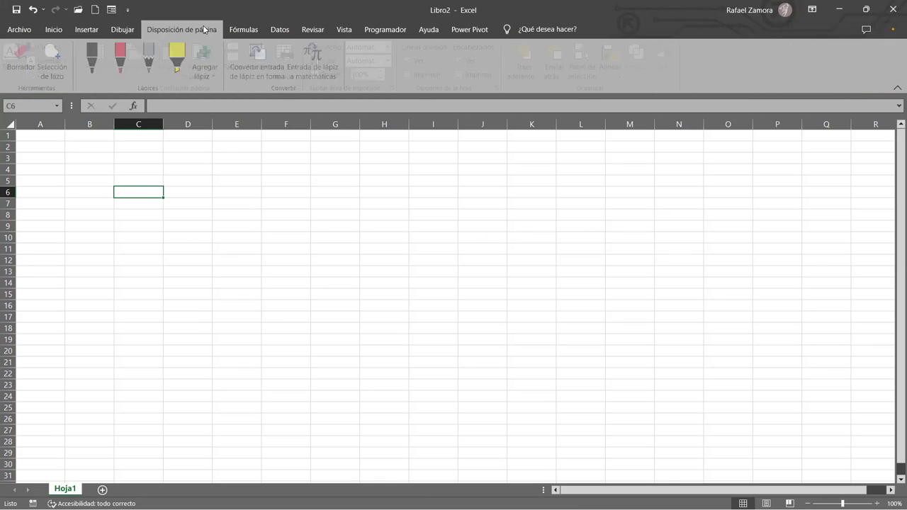
click(244, 30)
click(279, 30)
click(313, 30)
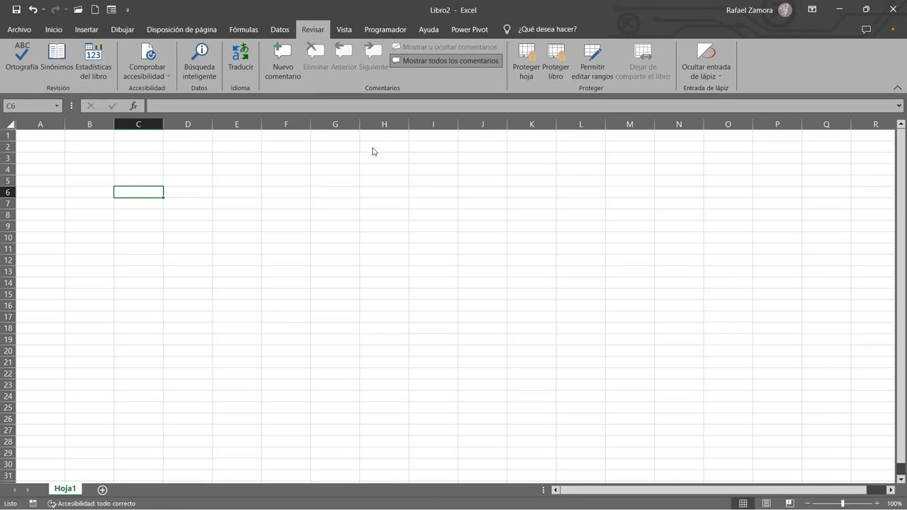
click(62, 31)
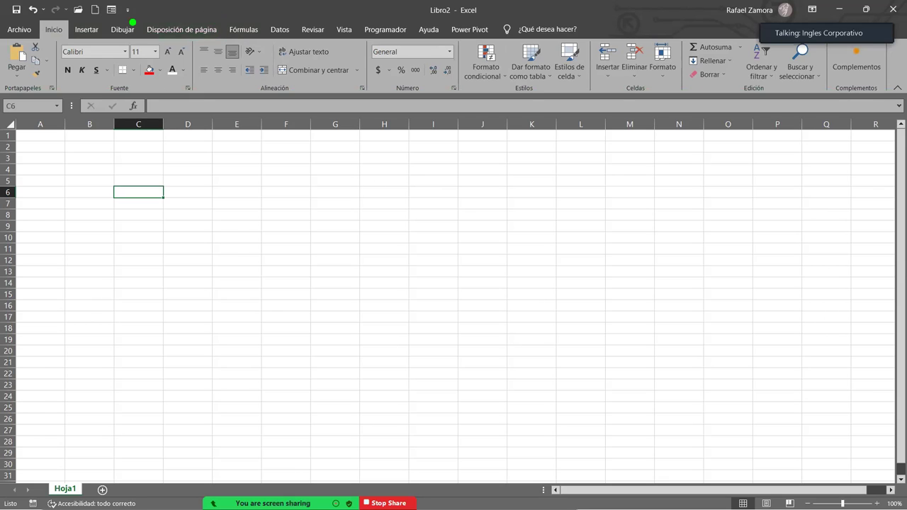
drag(11, 21, 524, 43)
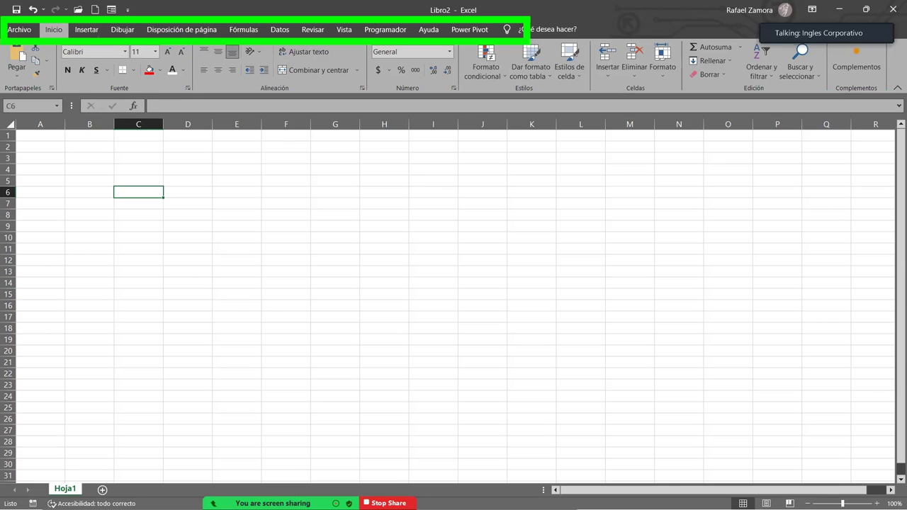
drag(3, 39, 898, 93)
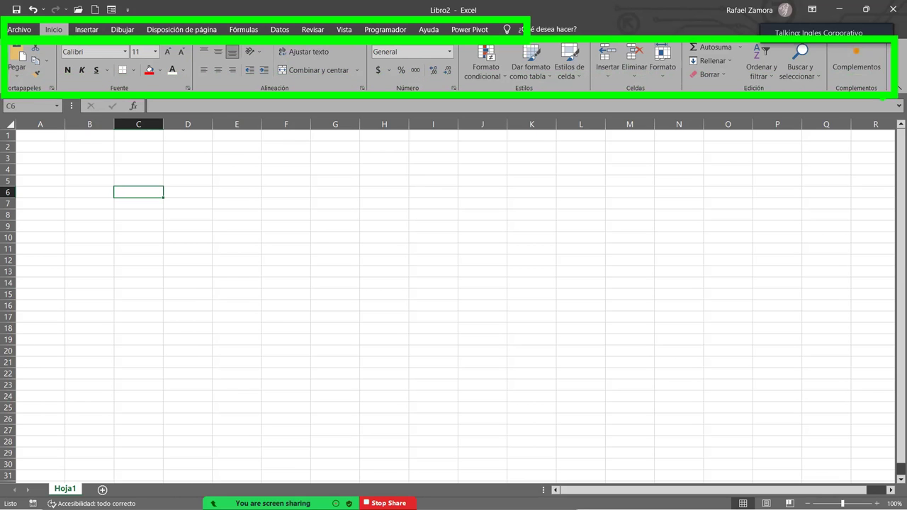
key(Escape)
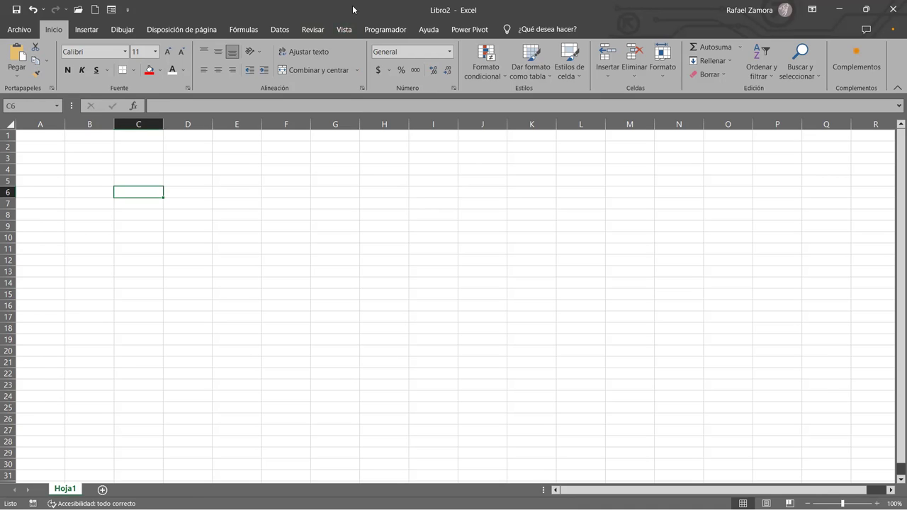
click(344, 29)
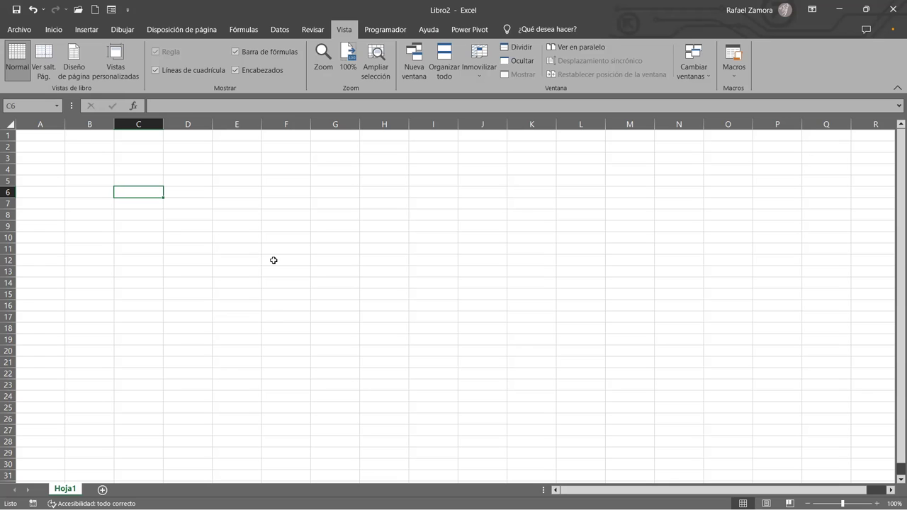
click(54, 29)
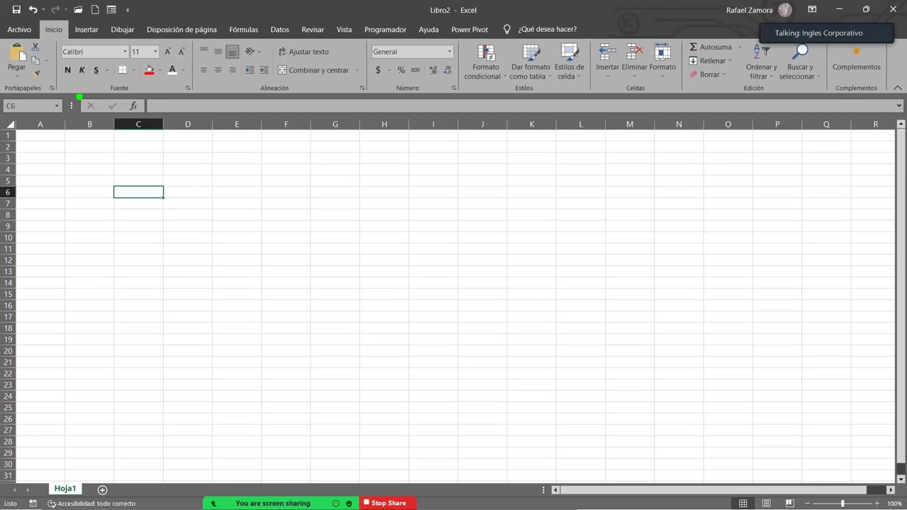
drag(139, 92, 554, 119)
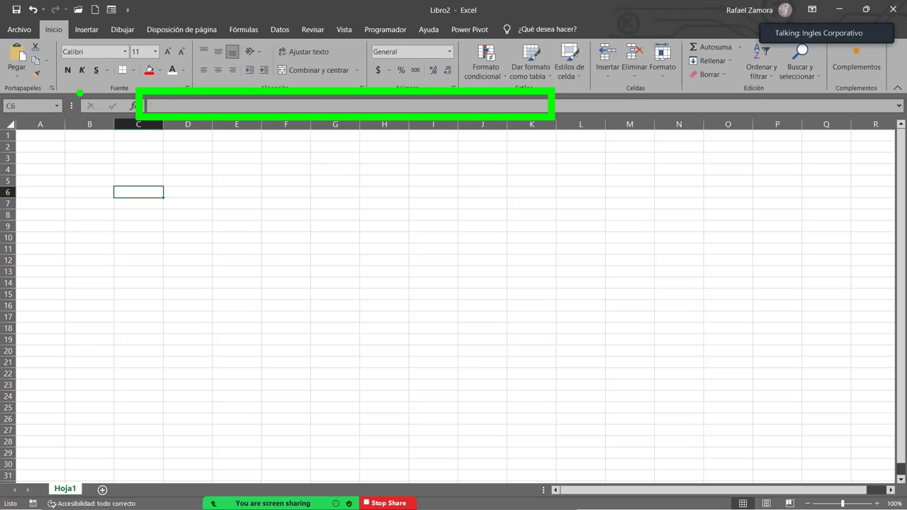
drag(80, 90, 891, 119)
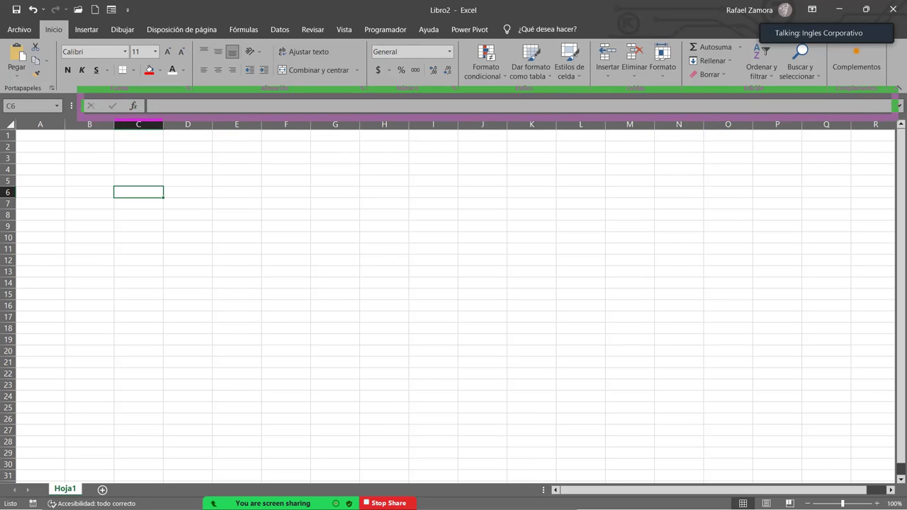
drag(890, 119, 906, 124)
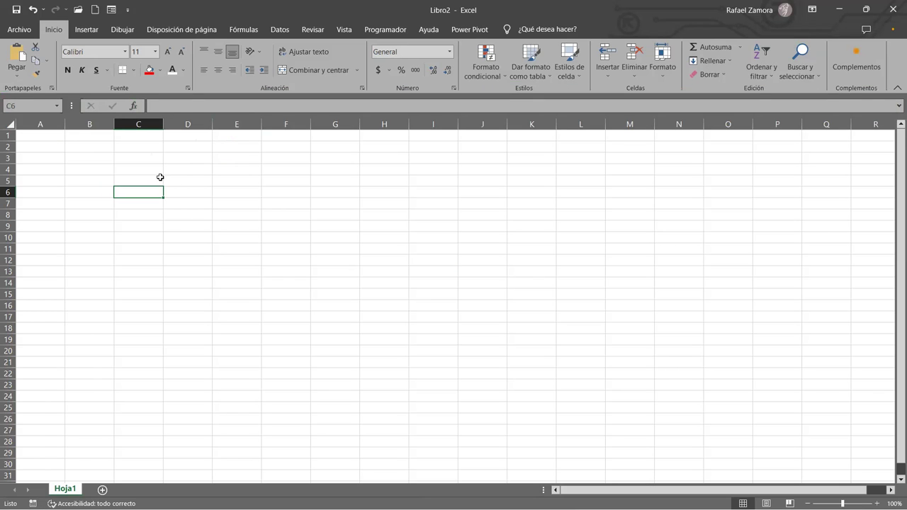
click(279, 191)
click(285, 237)
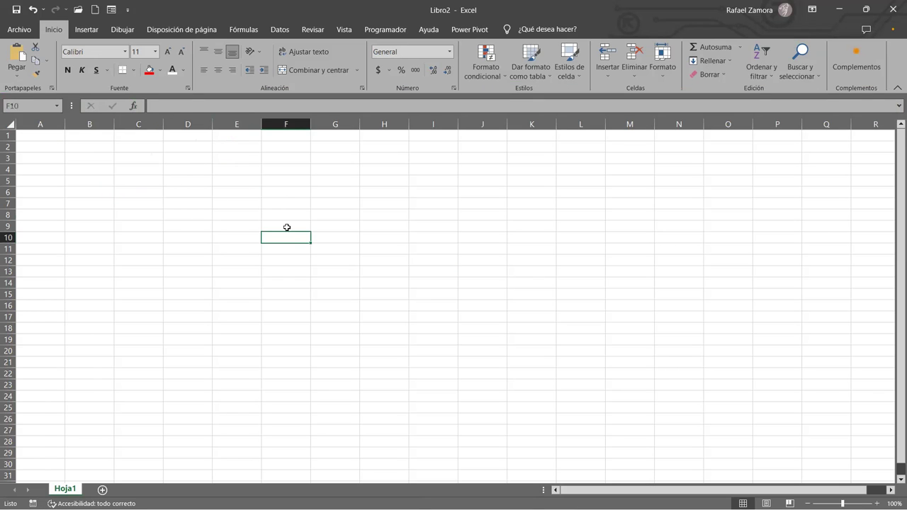
click(234, 214)
click(227, 260)
click(404, 244)
click(335, 215)
click(237, 192)
click(188, 226)
click(299, 260)
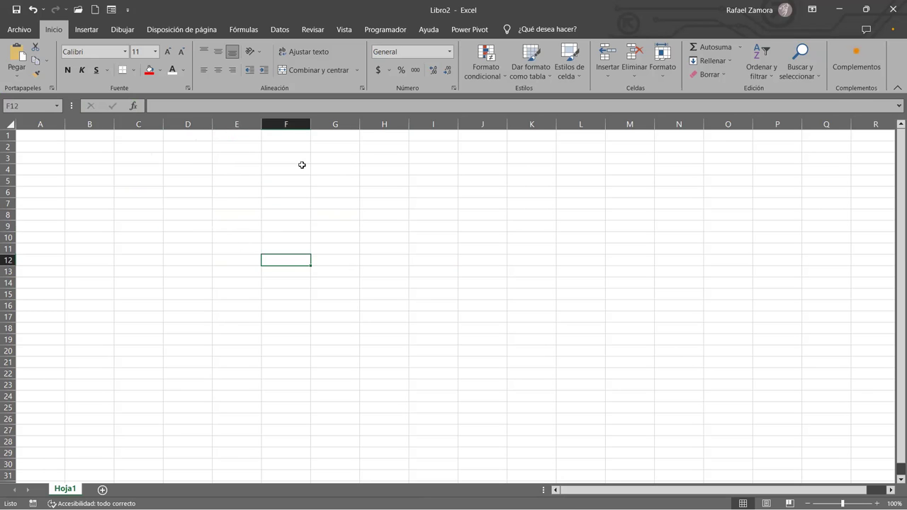
drag(40, 124, 725, 151)
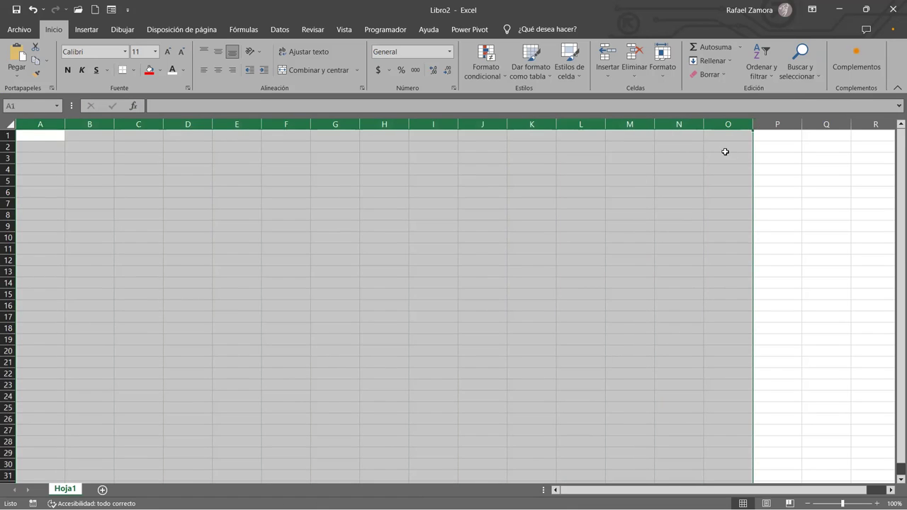
click(597, 207)
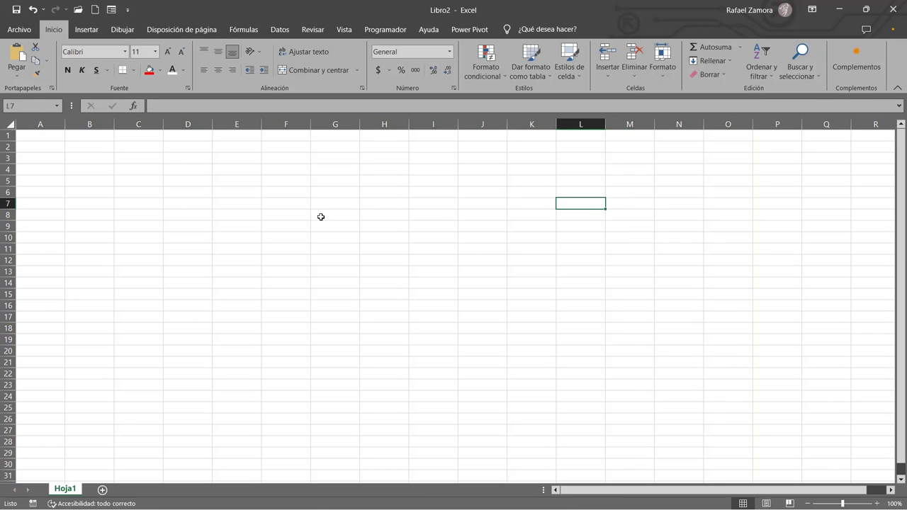
drag(7, 147, 7, 333)
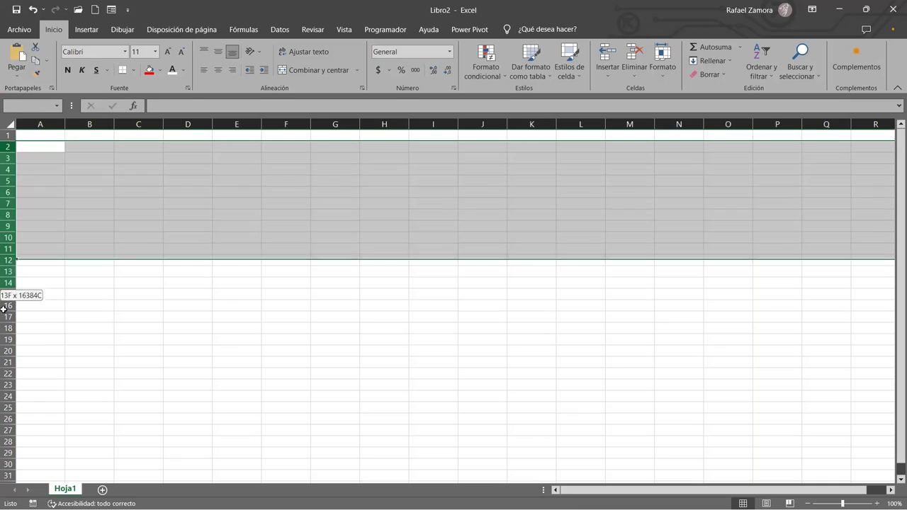
click(217, 240)
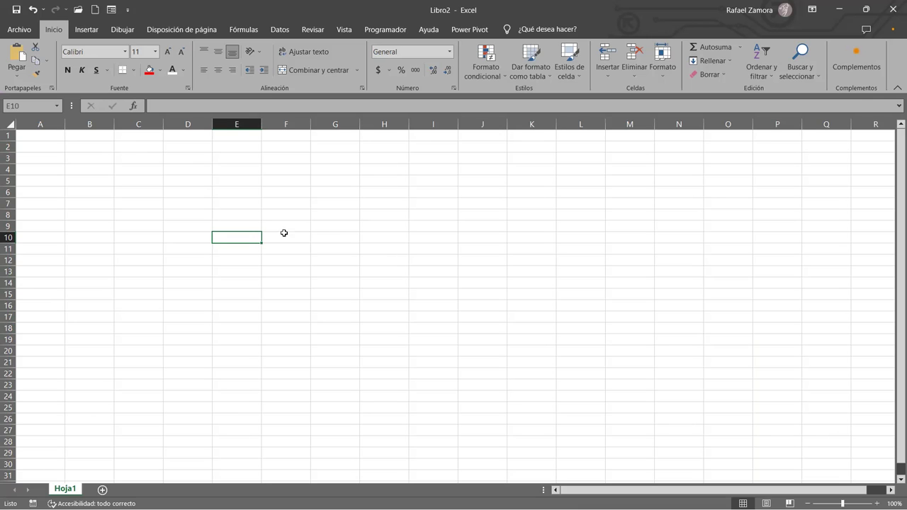
click(301, 202)
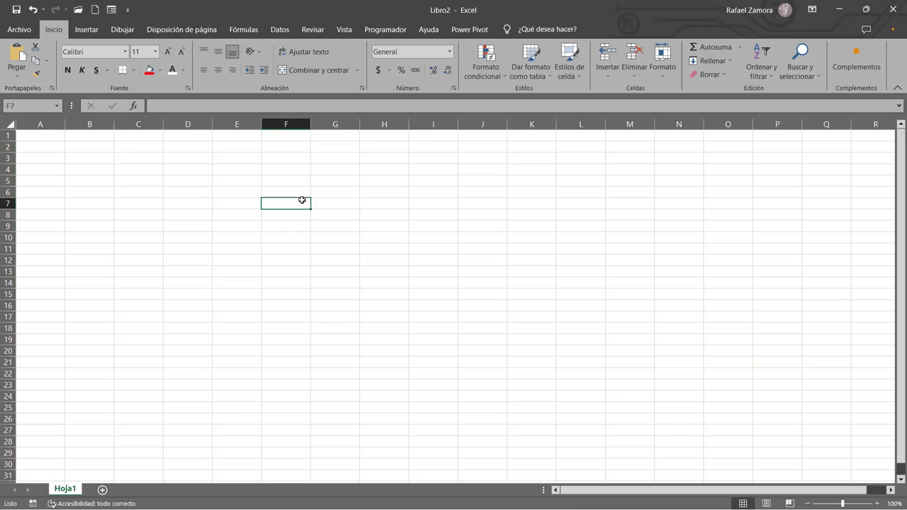
click(377, 232)
click(183, 208)
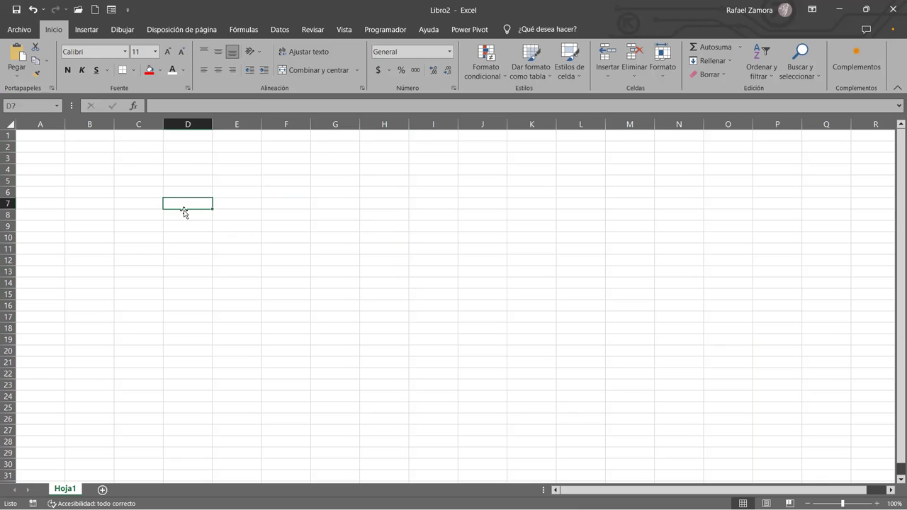
click(160, 247)
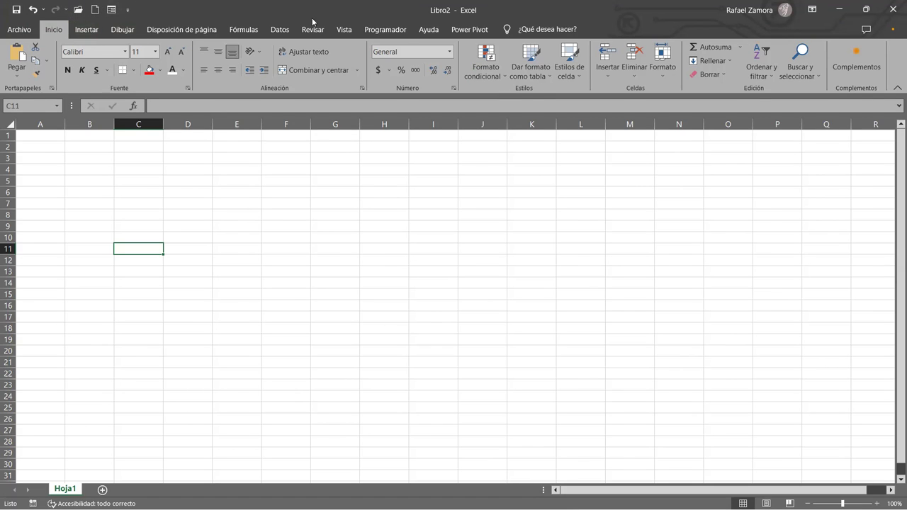
click(128, 9)
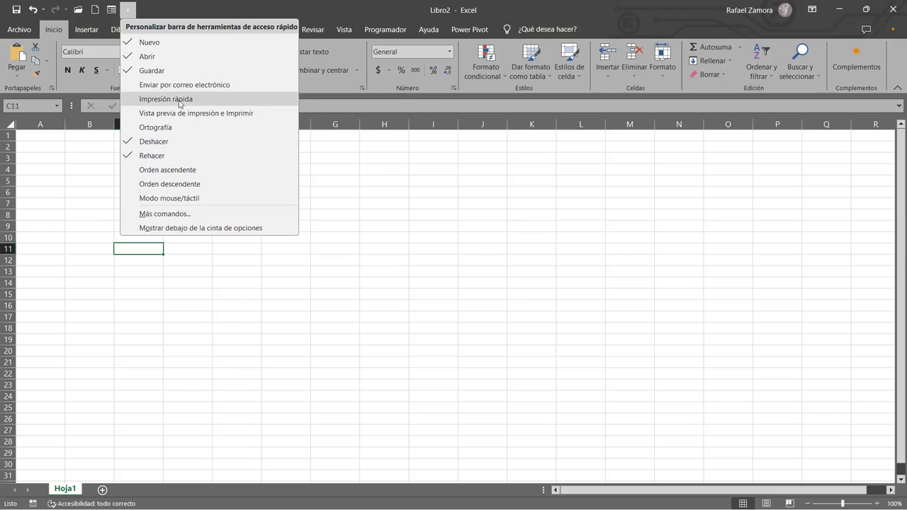
click(347, 132)
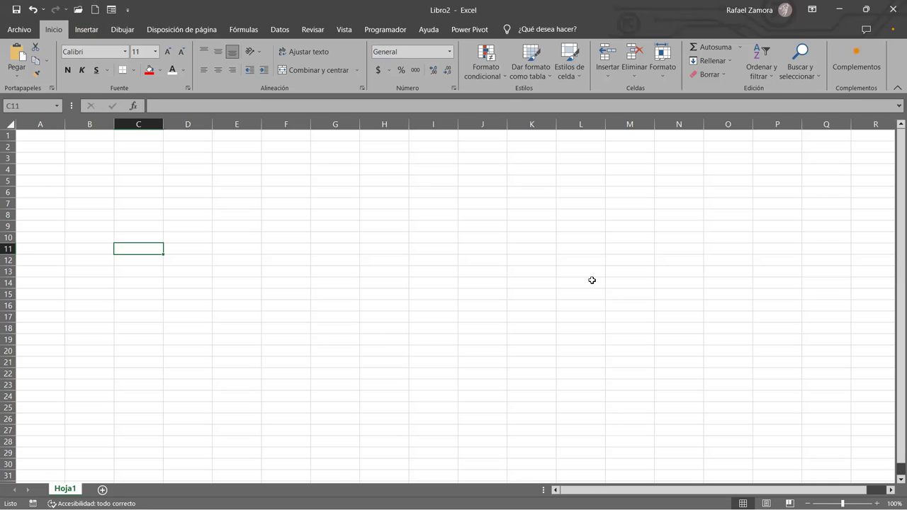
click(619, 280)
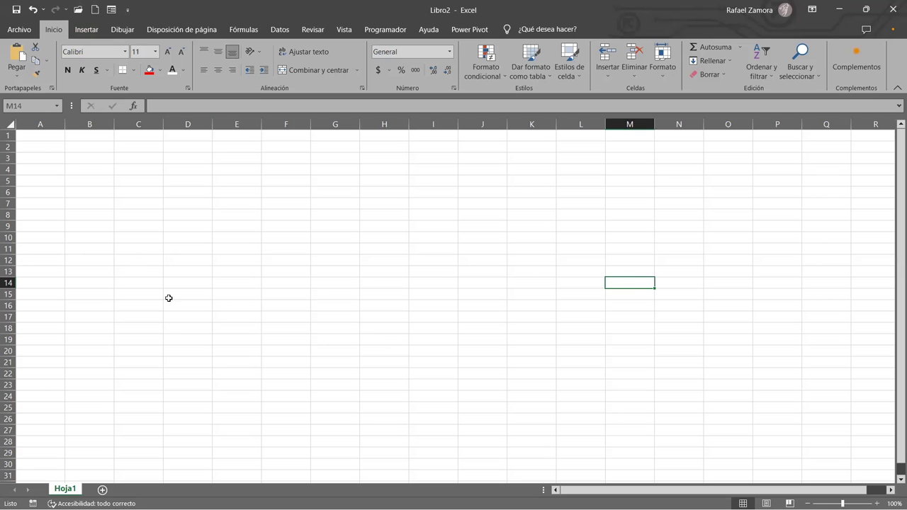
click(422, 251)
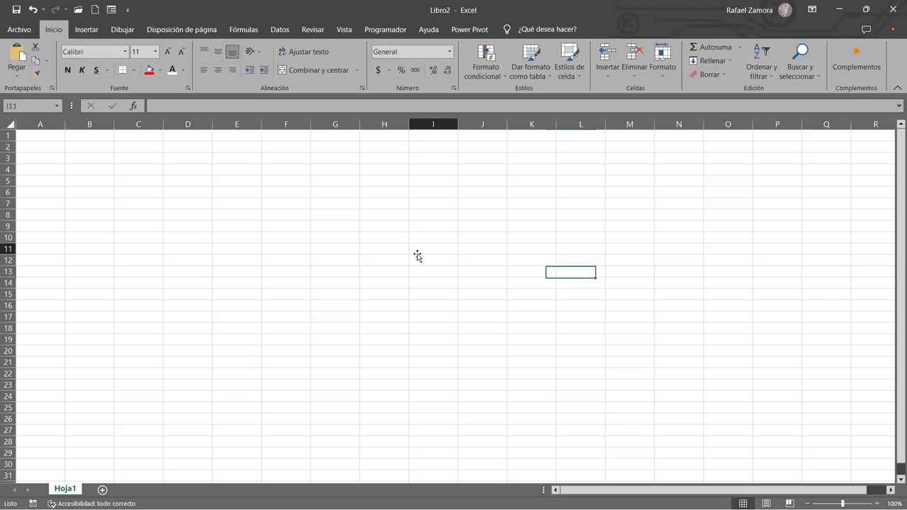
click(254, 272)
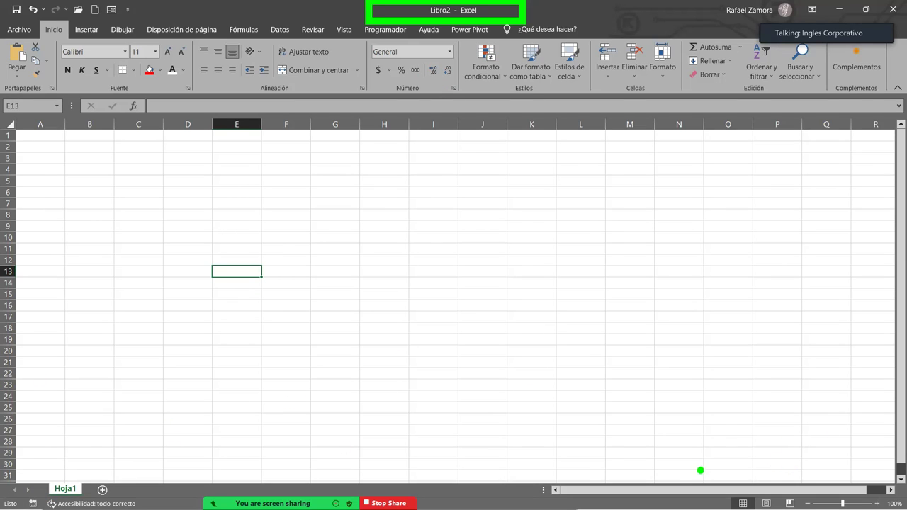
mouse_move(698, 465)
mouse_down()
mouse_move(766, 509)
mouse_move(884, 507)
mouse_move(808, 489)
mouse_up()
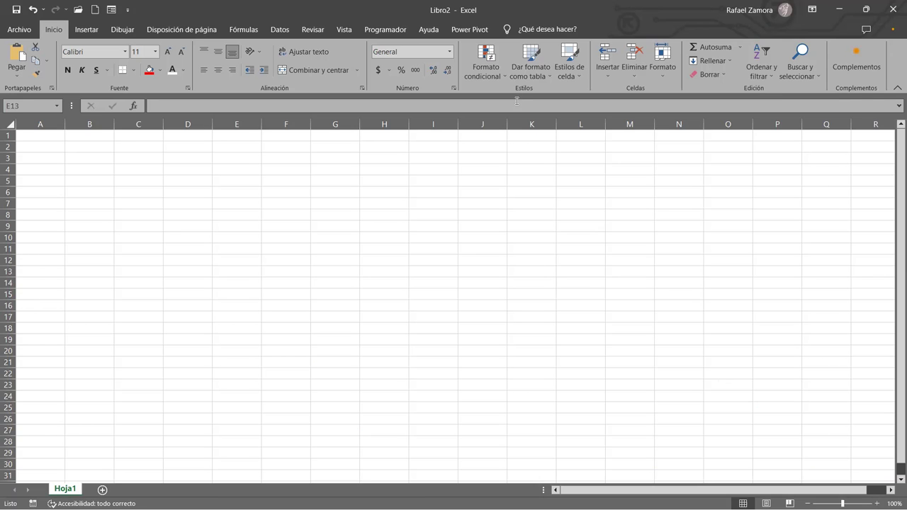
click(387, 31)
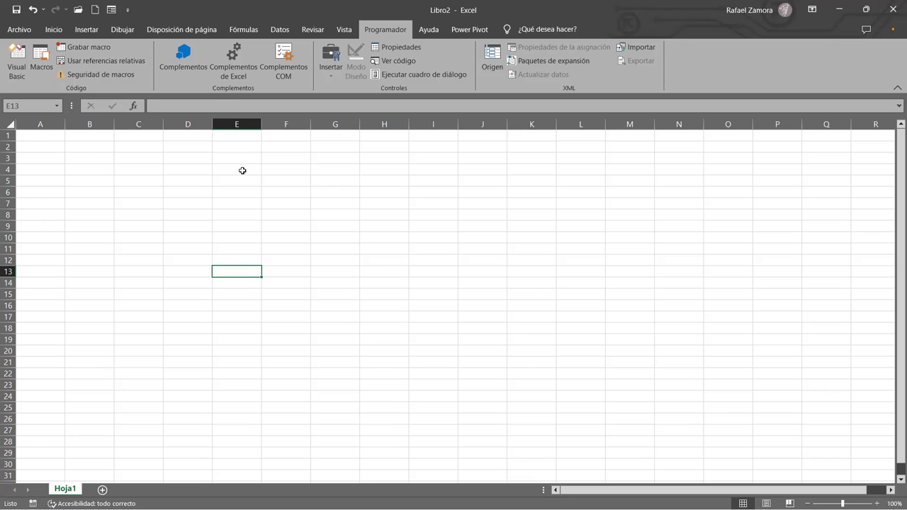
click(65, 30)
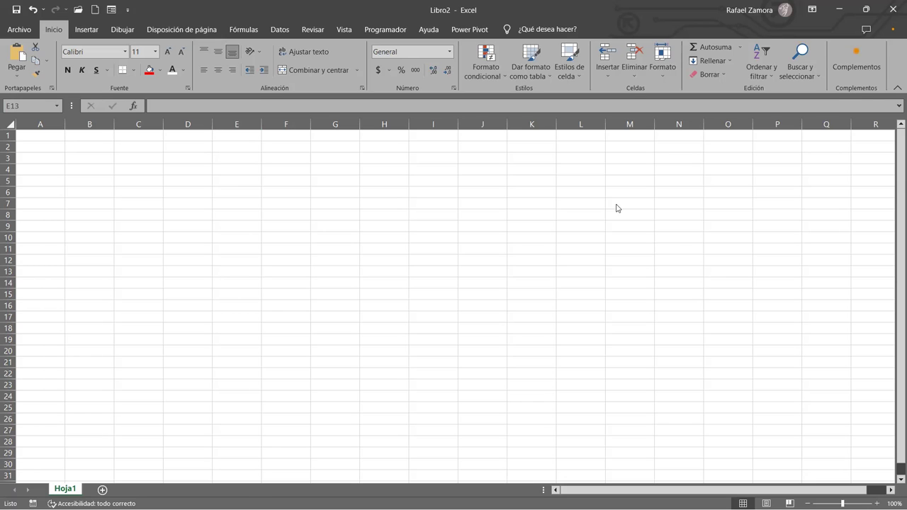
mouse_move(774, 473)
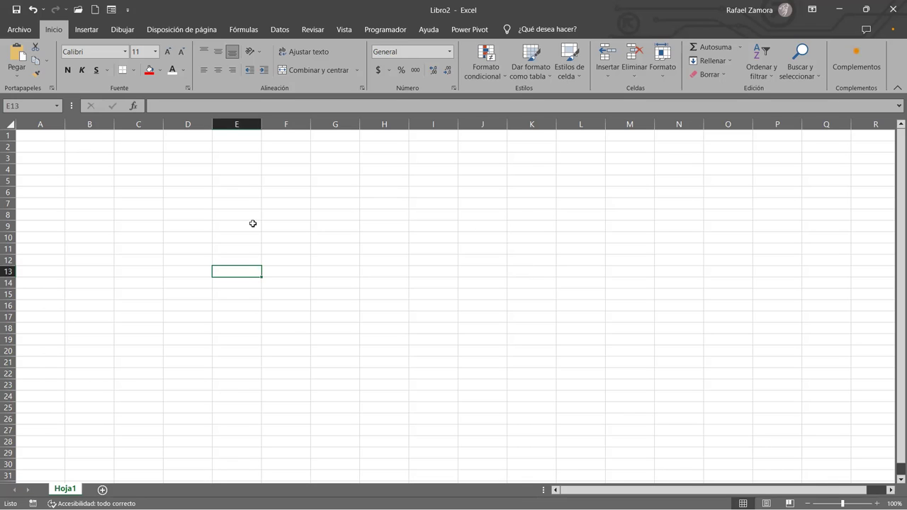
click(274, 269)
click(231, 255)
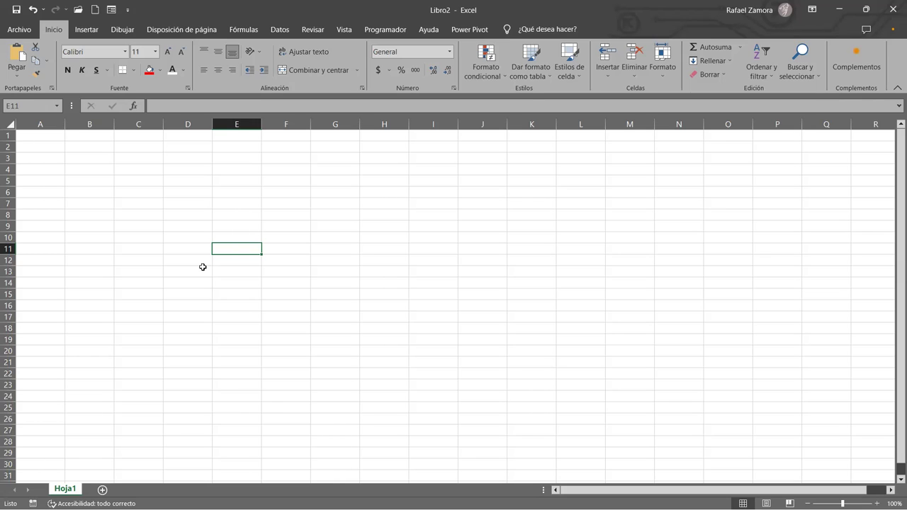
click(137, 146)
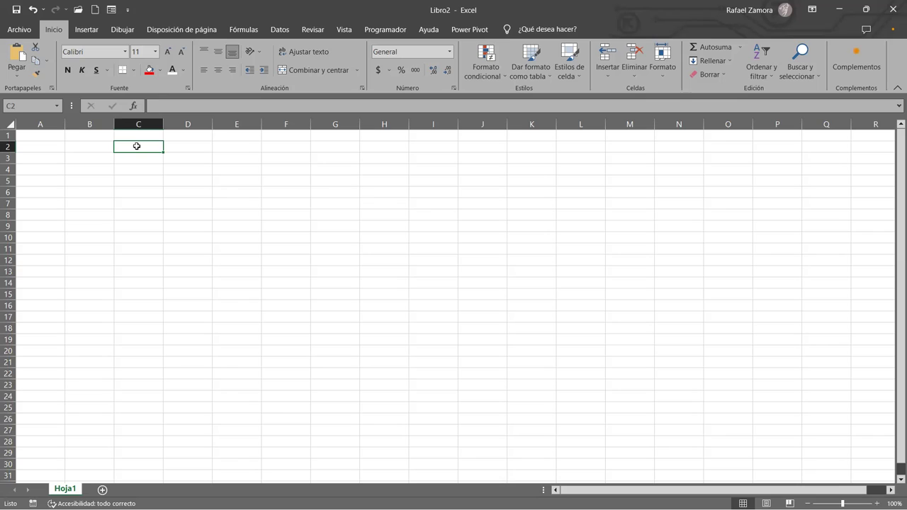
click(95, 146)
click(168, 159)
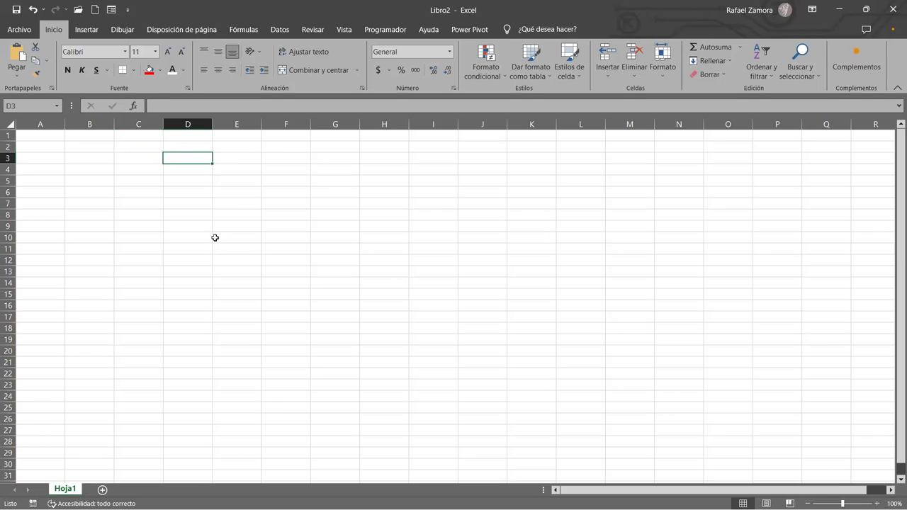
click(213, 202)
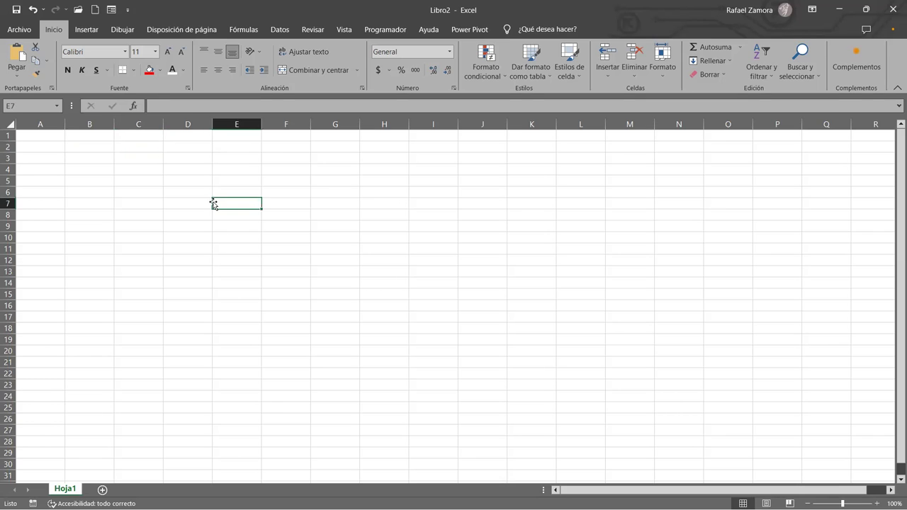
click(227, 144)
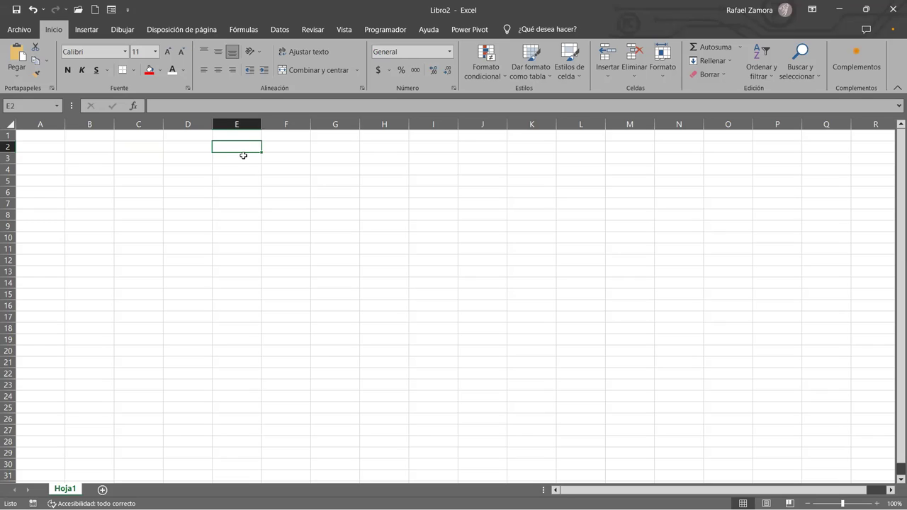
click(178, 149)
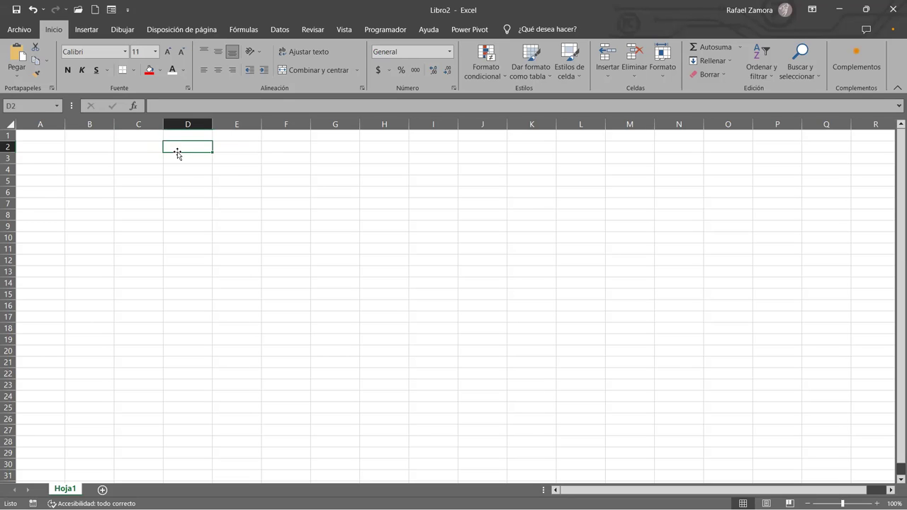
click(91, 147)
click(93, 160)
click(99, 181)
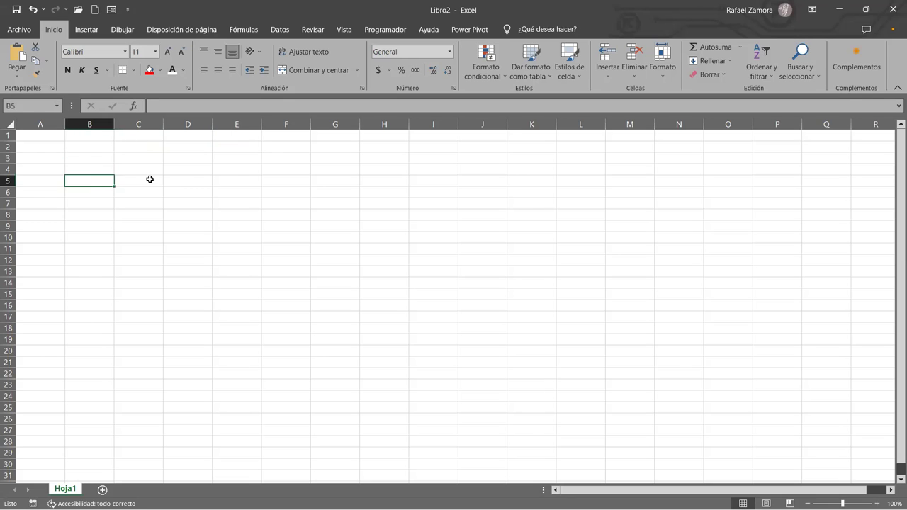
click(168, 180)
click(148, 178)
click(168, 205)
click(238, 156)
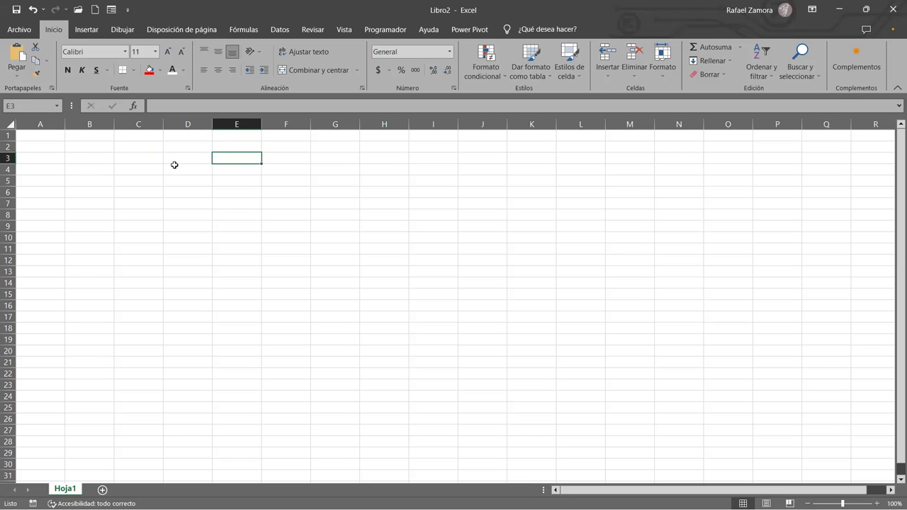
click(174, 167)
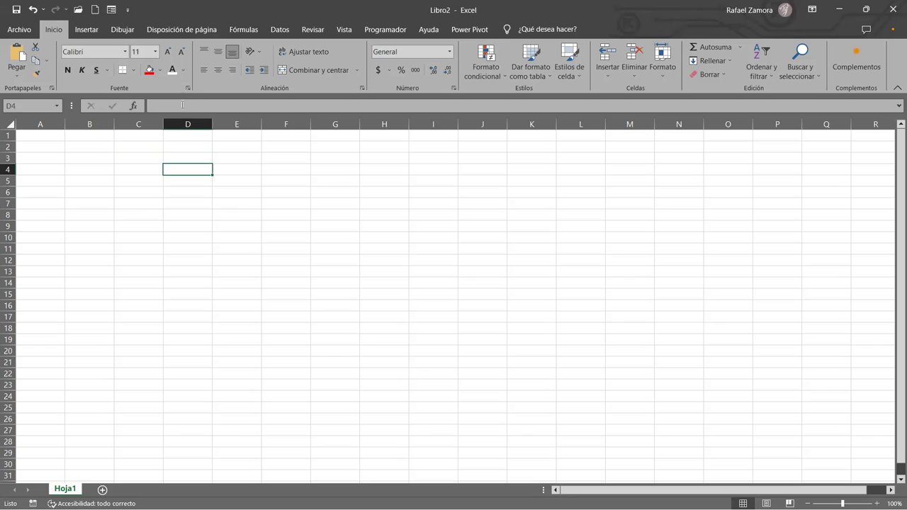
click(333, 249)
click(188, 215)
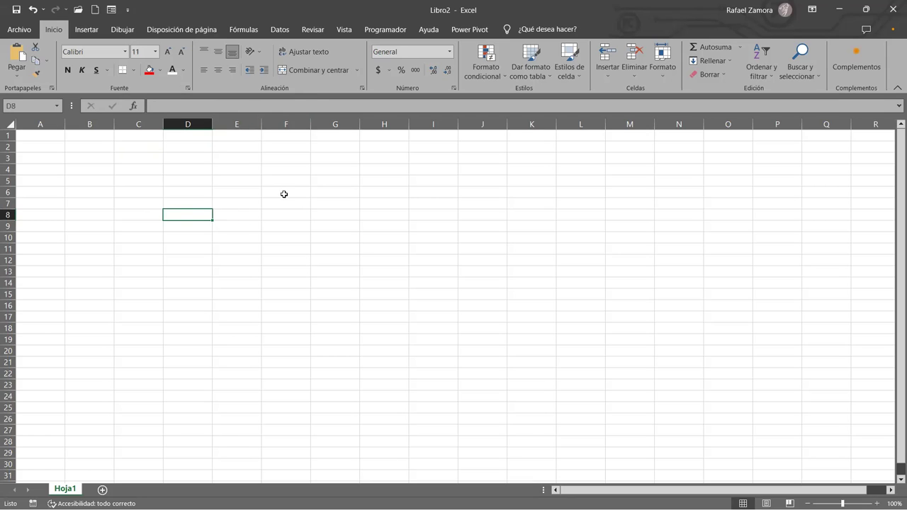
click(134, 158)
click(151, 138)
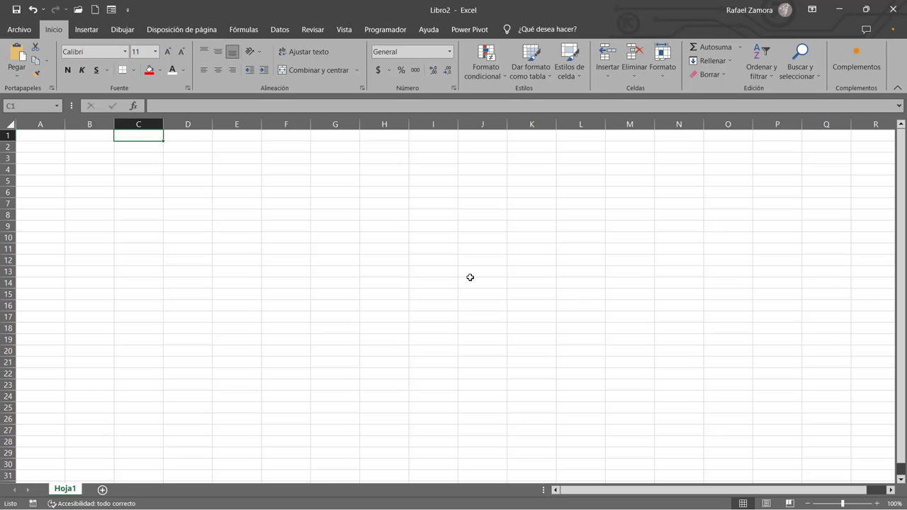
Step: Enter a colon in C1 and bring columns A and B back into view
text(:)
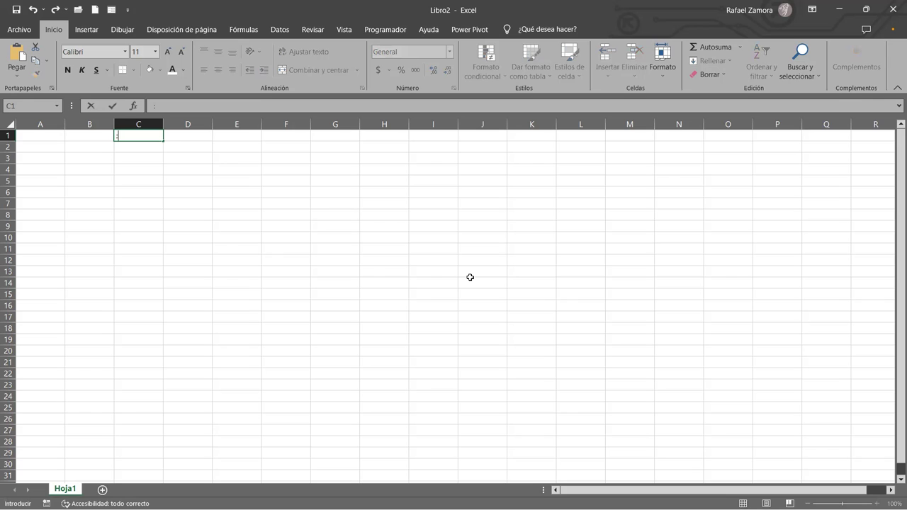
key(Return)
scroll(178, 174, up, 2)
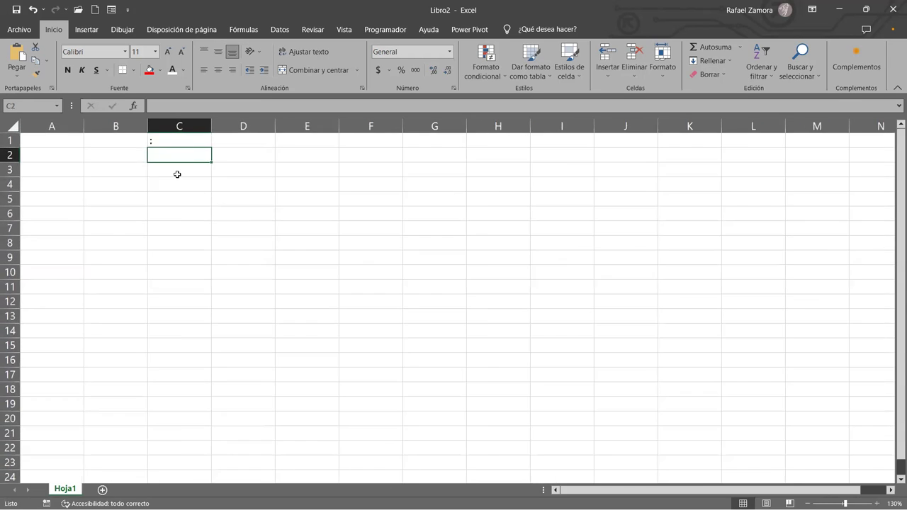
scroll(178, 174, up, 5)
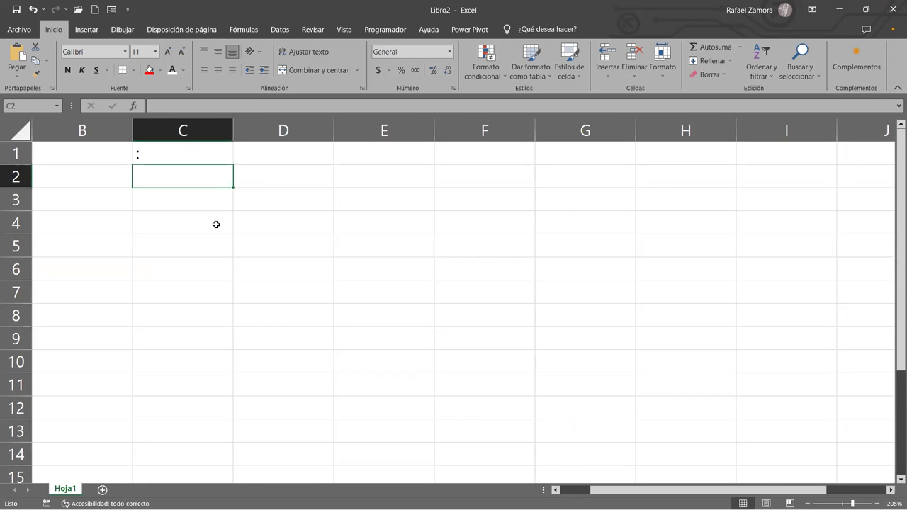
scroll(216, 225, up, 1)
key(Home)
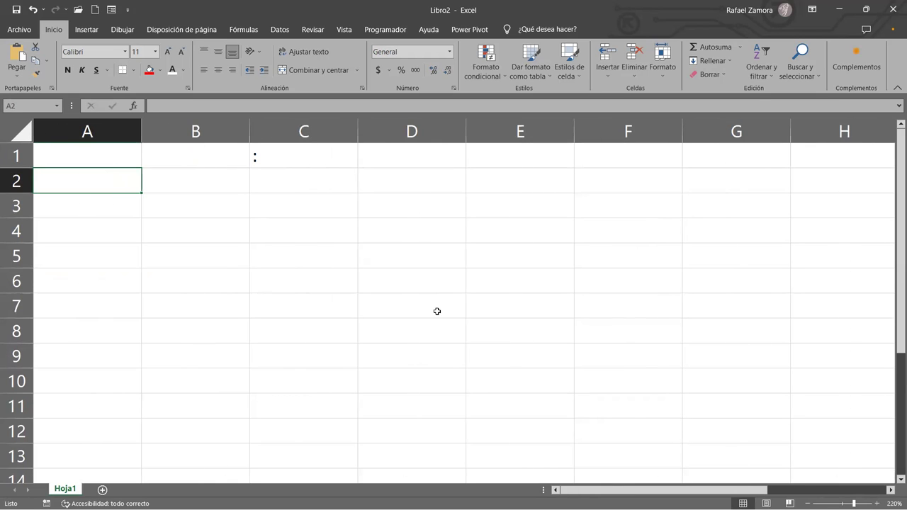
Step: Enter an equals sign in B1, which becomes a formula showing the #¿NOMBRE? error
click(229, 154)
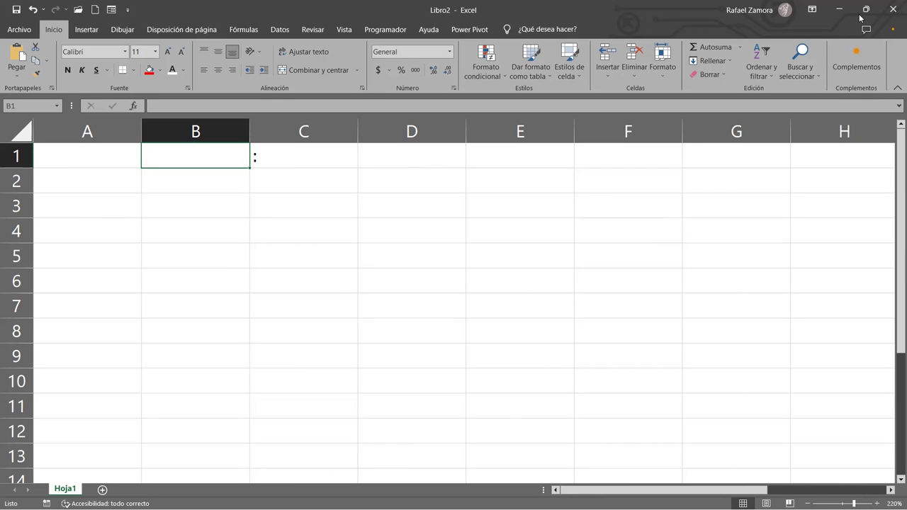
text(=)
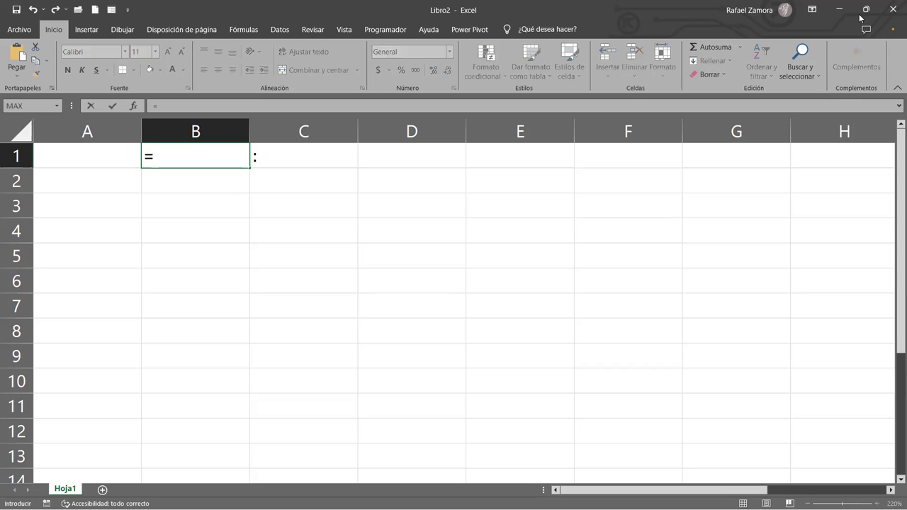
click(186, 176)
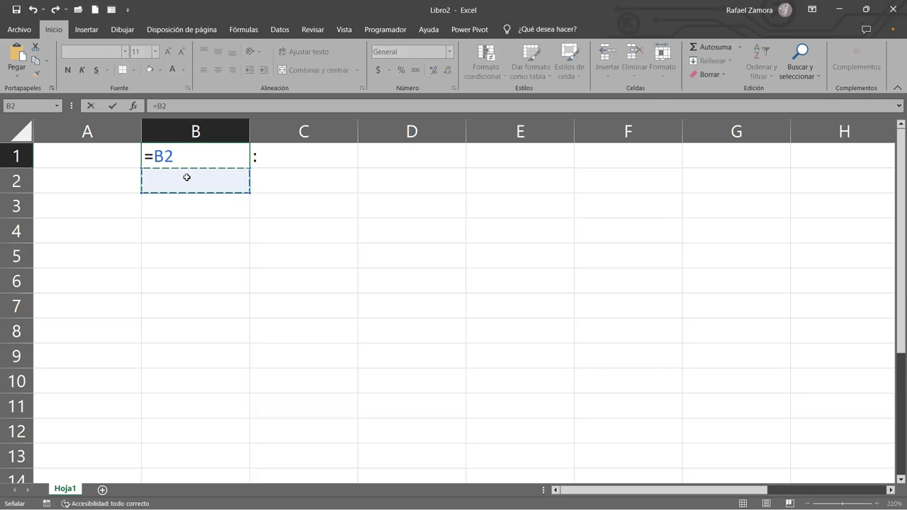
key(BackSpace)
key(Return)
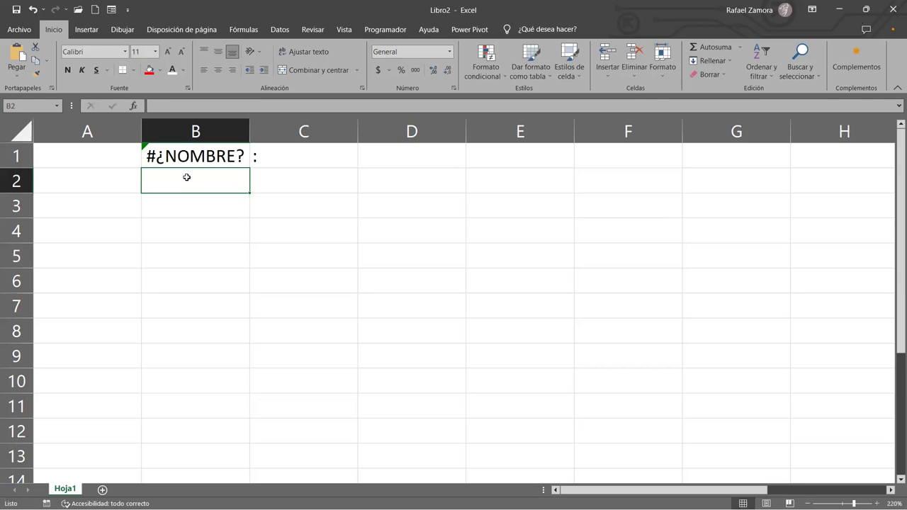
Step: Put an equals sign in cell B2
click(212, 157)
key(Down)
text(=)
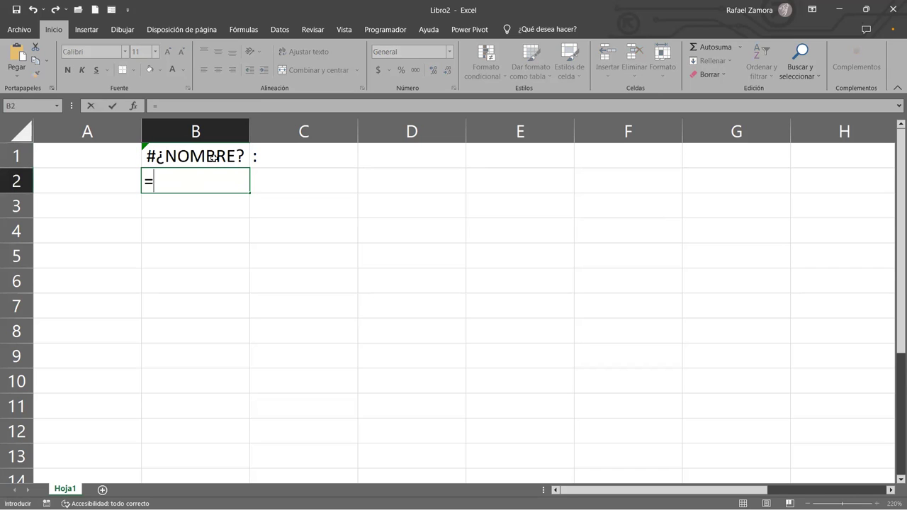
key(Return)
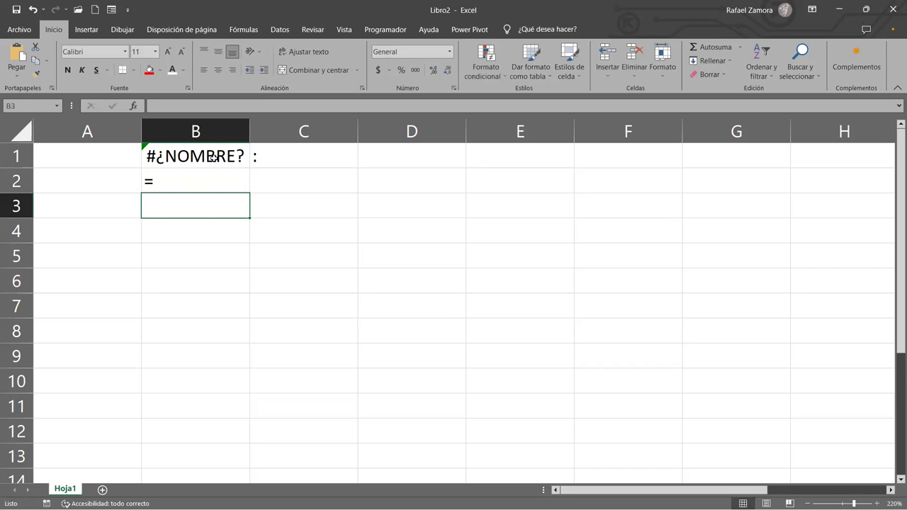
Step: Replace B1's #¿NOMBRE? error with a backslash
click(186, 154)
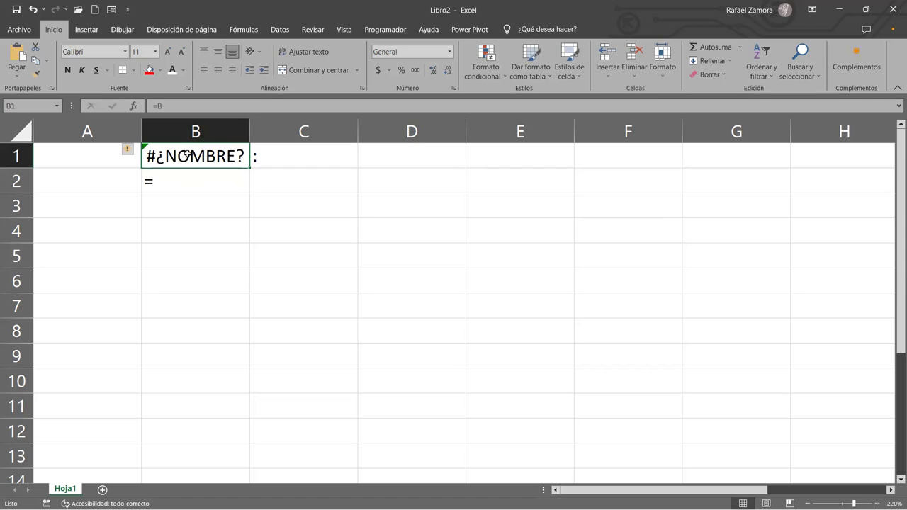
key(alt)
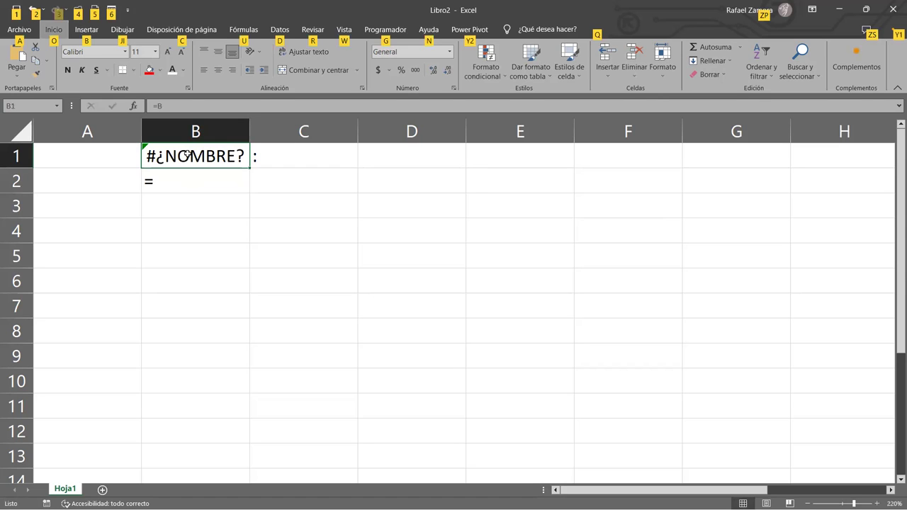
key(alt)
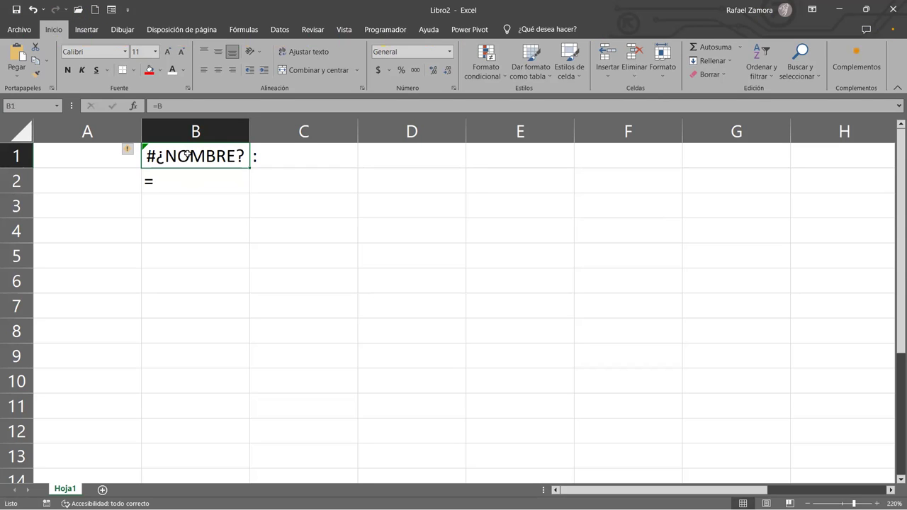
key(BackSpace)
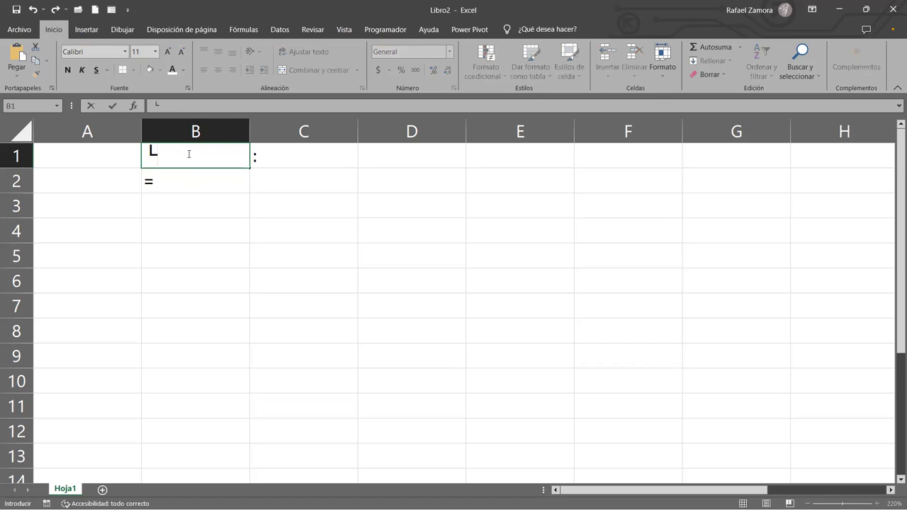
text(L)
key(BackSpace)
text(\)
key(Return)
click(190, 199)
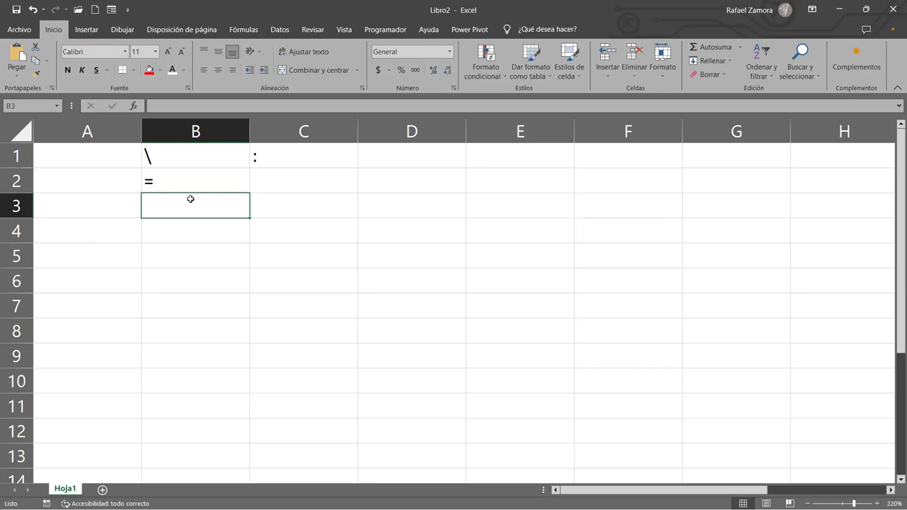
Step: Enter a double quote in B3 and < in B4
text(")
key(Return)
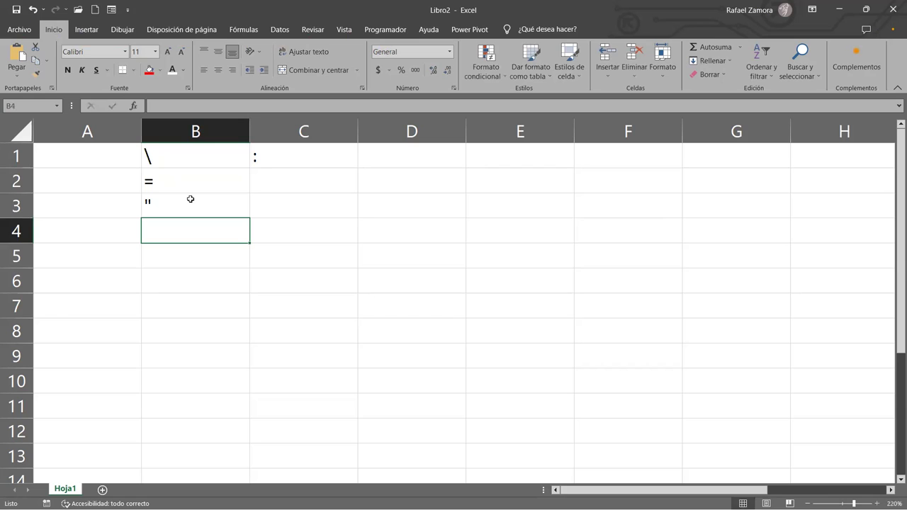
text(;)
key(BackSpace)
text(<)
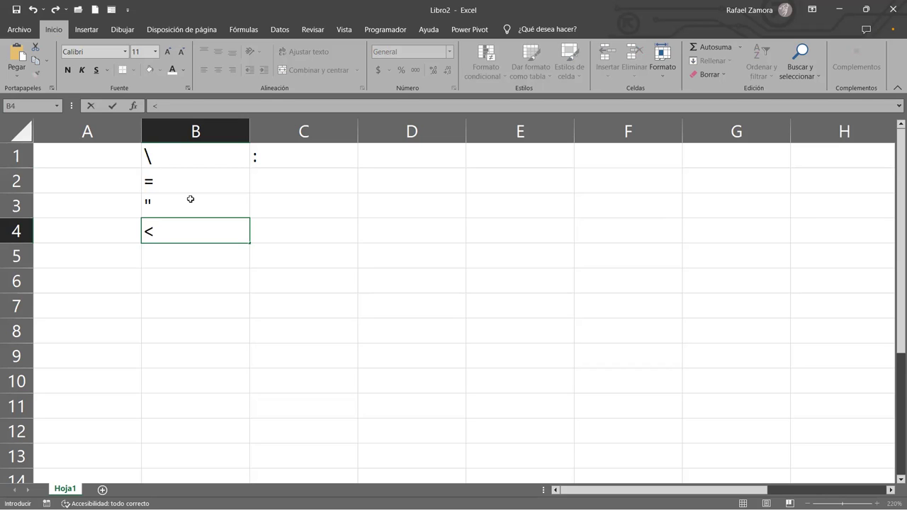
key(Return)
Step: Enter >, <= and >= in B5, B6 and B7
text(>)
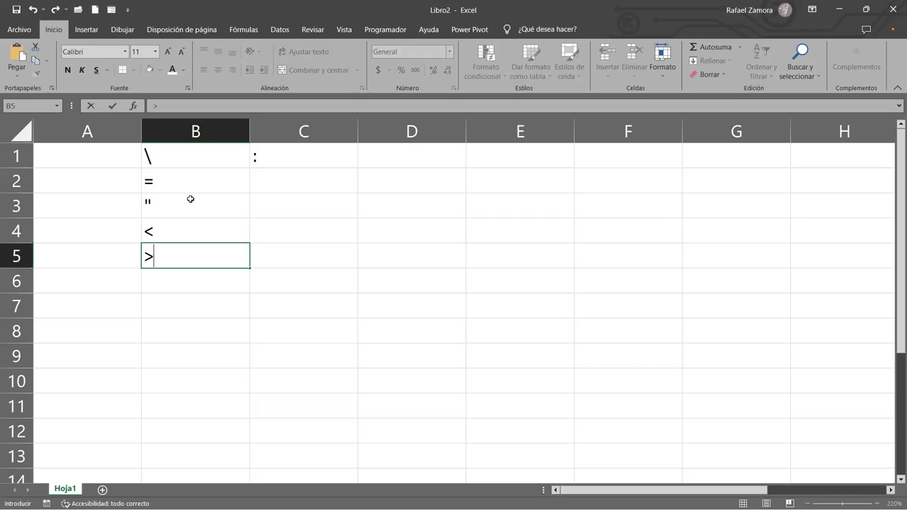
key(Return)
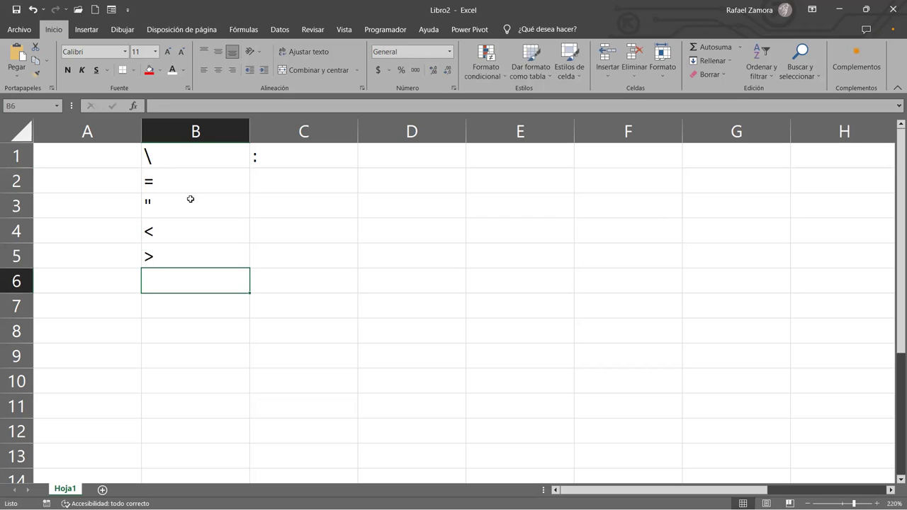
text(<))
key(BackSpace)
text(=)
key(Return)
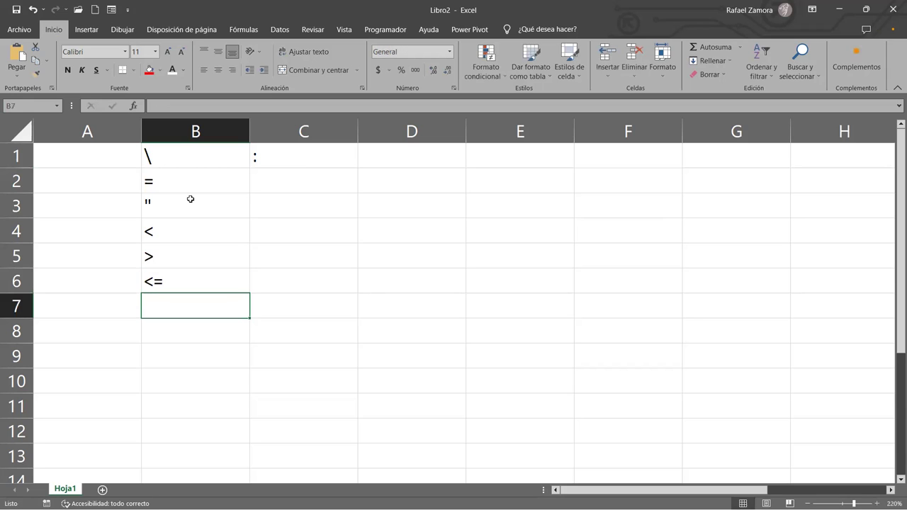
text(>)
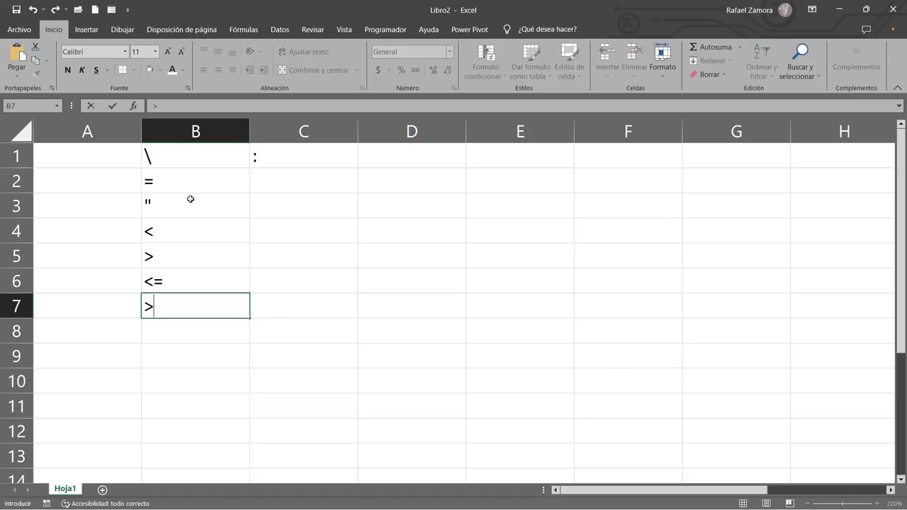
text(=)
key(Return)
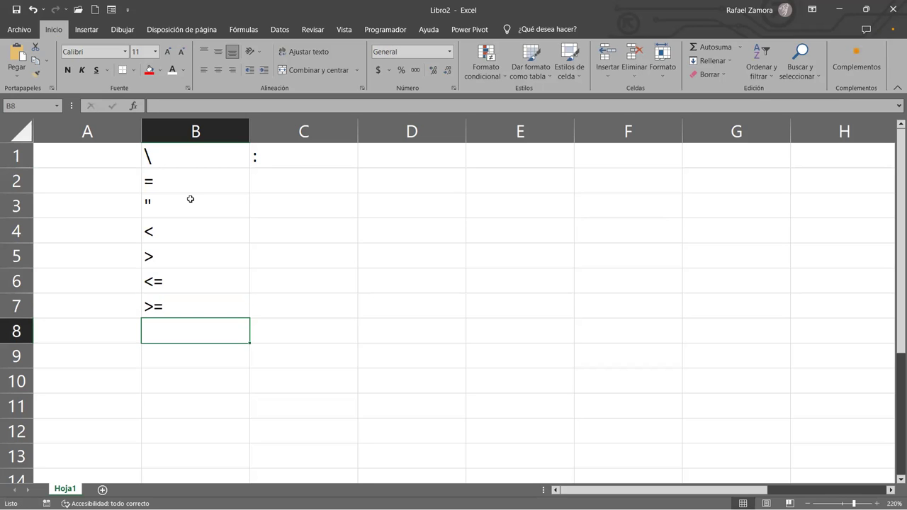
Step: Enter <> in B8 and ( ) in B9, then check the entries in B7–B9
text(<>)
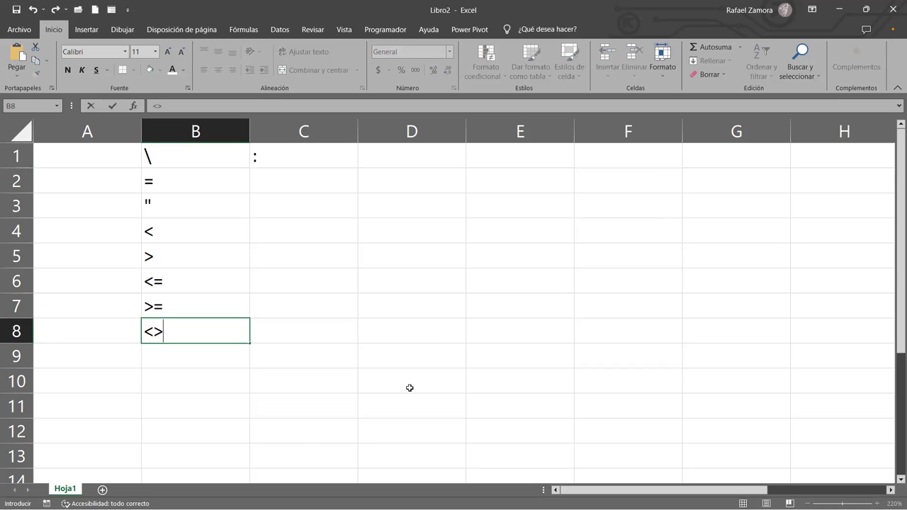
key(Return)
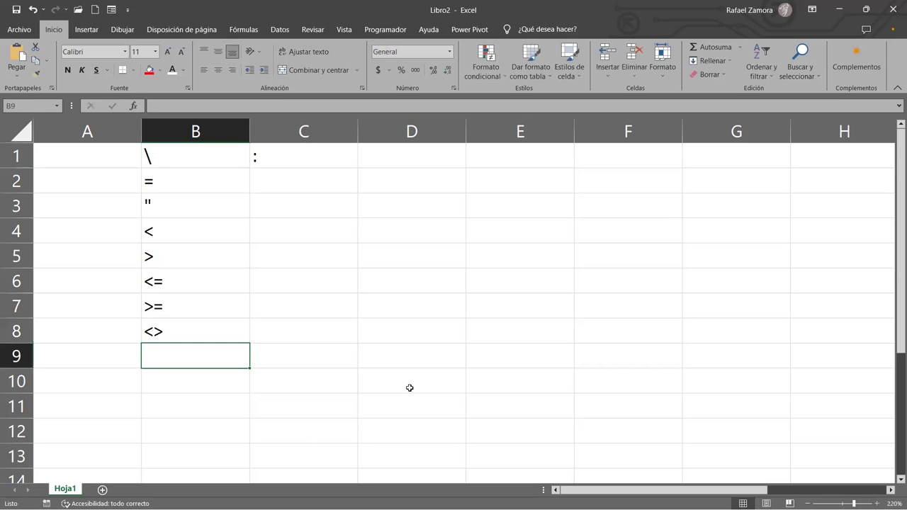
text(( )
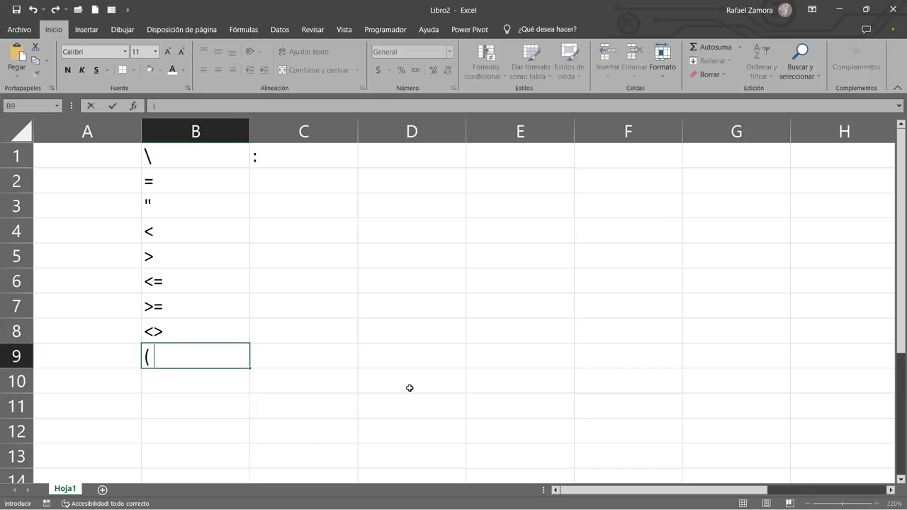
text())
key(Return)
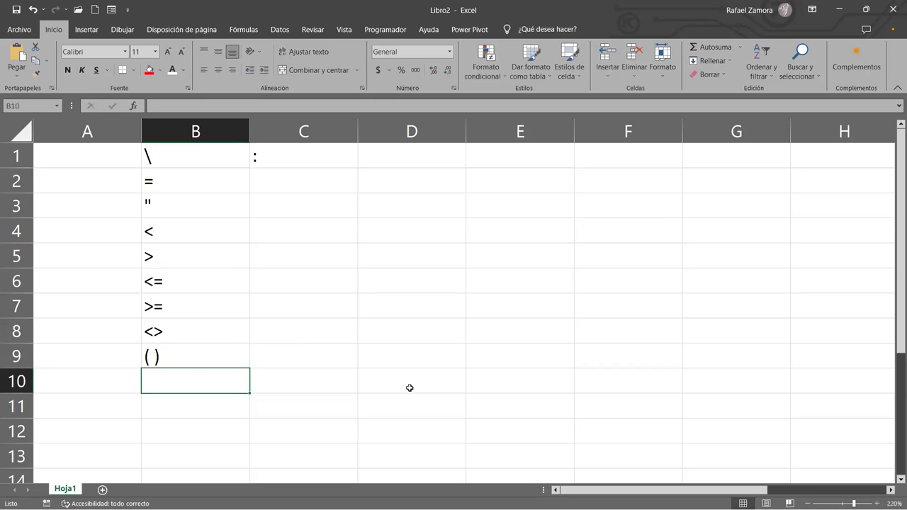
click(197, 346)
click(203, 314)
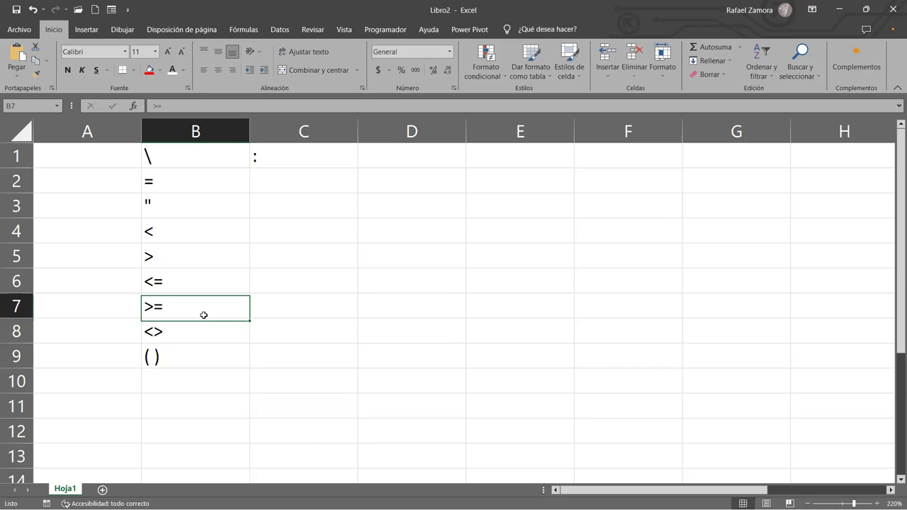
click(197, 330)
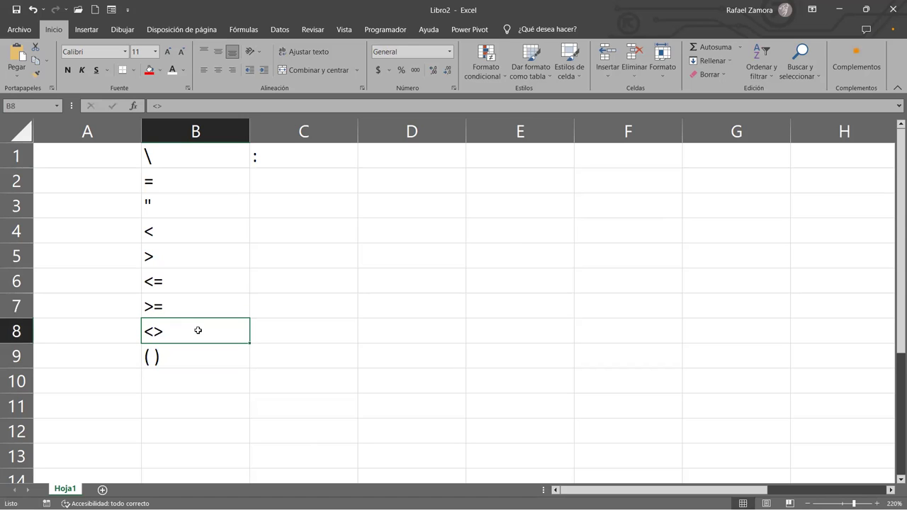
click(189, 384)
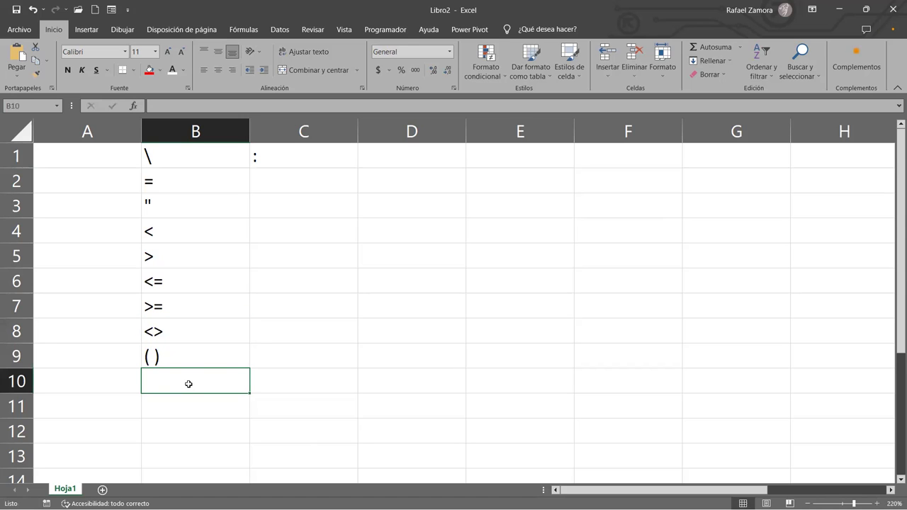
Step: Enter [ ] in B10 and { } in B11
text([)
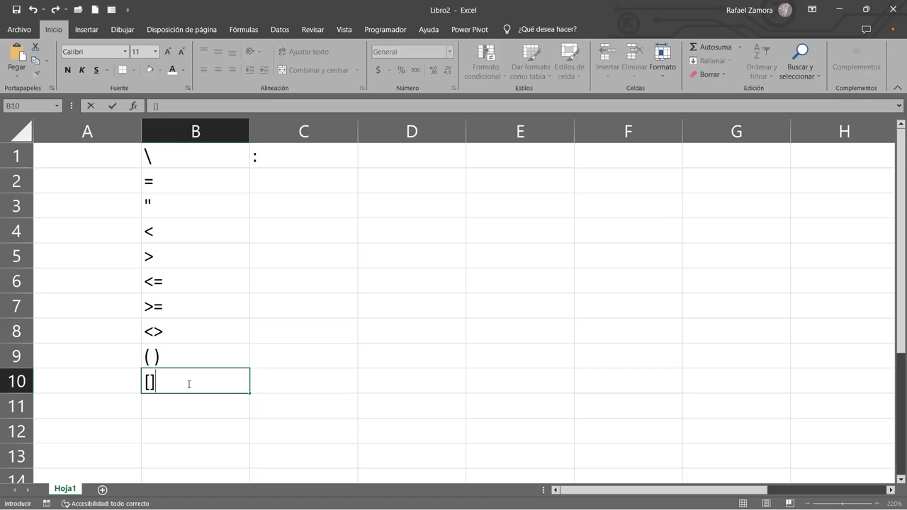
text( ])
key(Return)
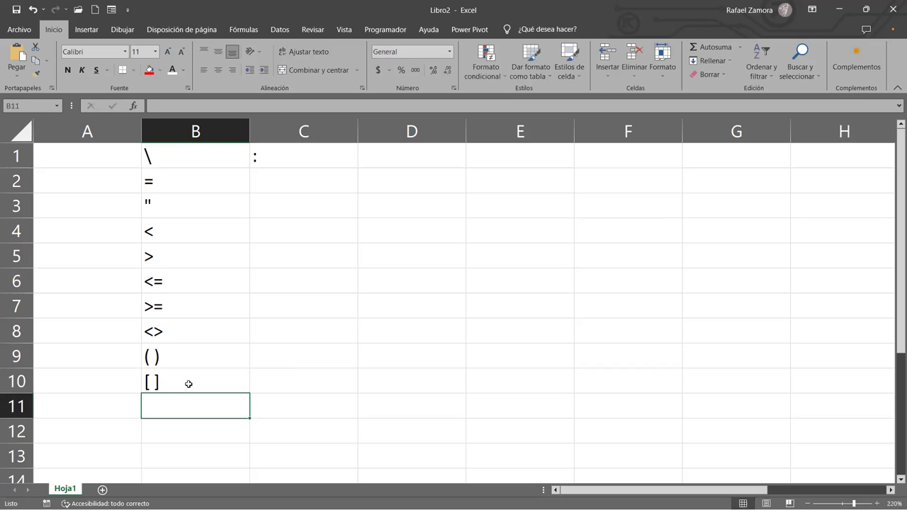
click(197, 362)
click(186, 405)
text({ })
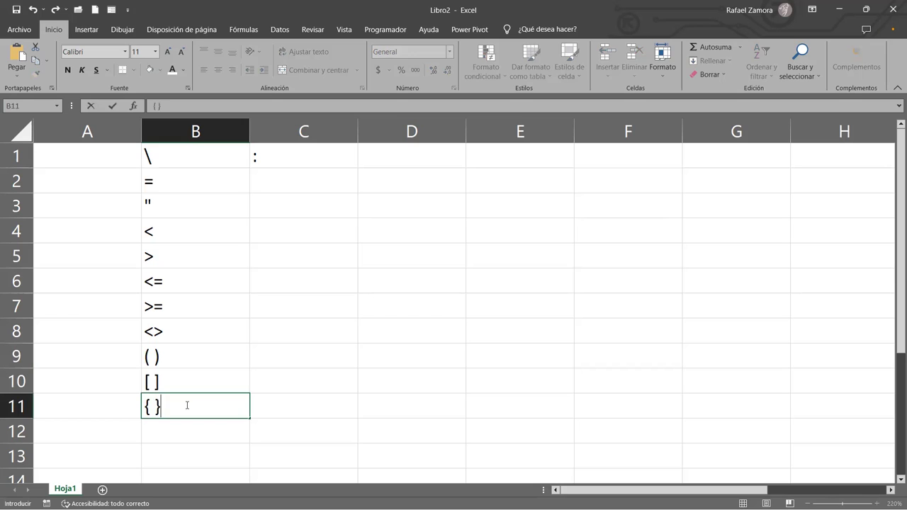
key(Return)
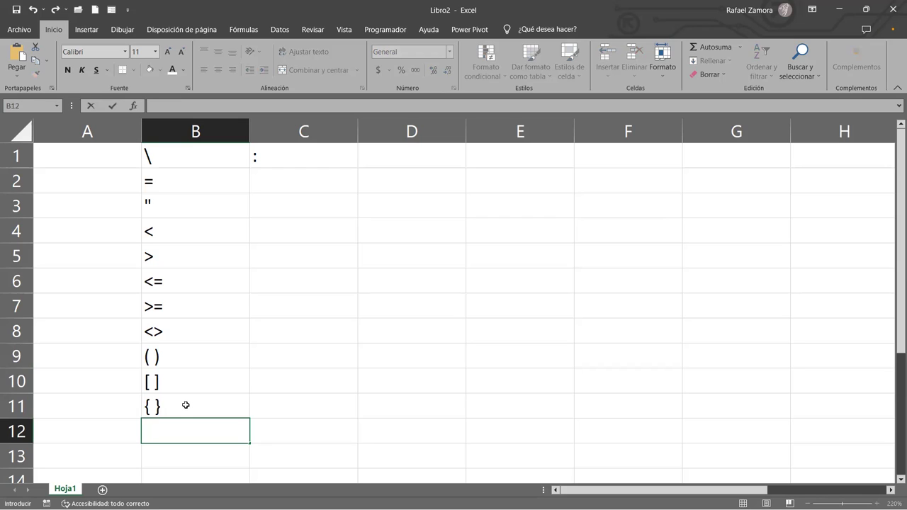
Step: Enter ^ in B12 after clearing several mistyped characters
text(')
key(BackSpace)
text(;)
key(BackSpace)
text(>)
key(BackSpace)
key(alt)
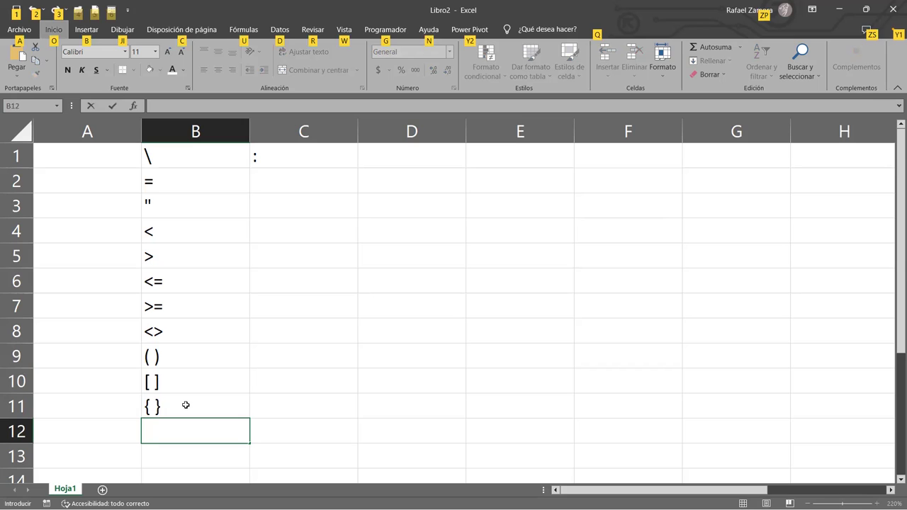
key(alt)
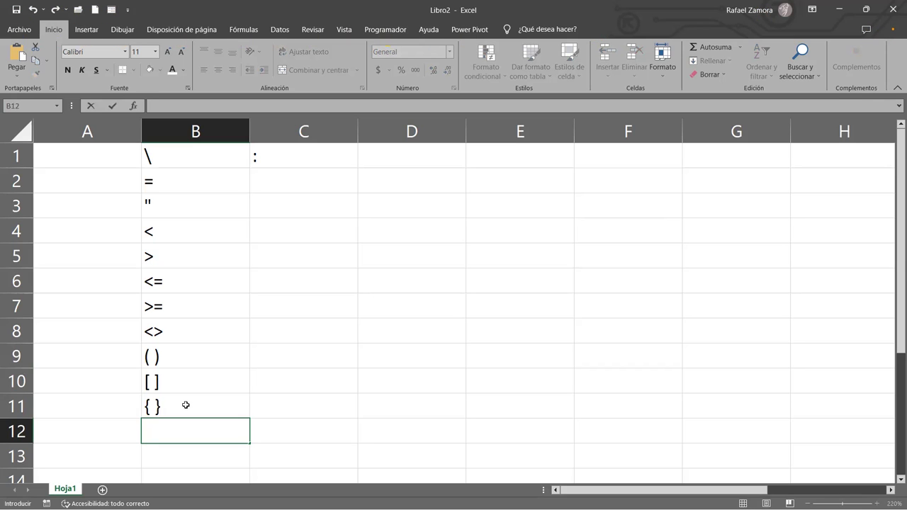
text(ñ)
key(BackSpace)
text({)
key(BackSpace)
text(^)
key(Return)
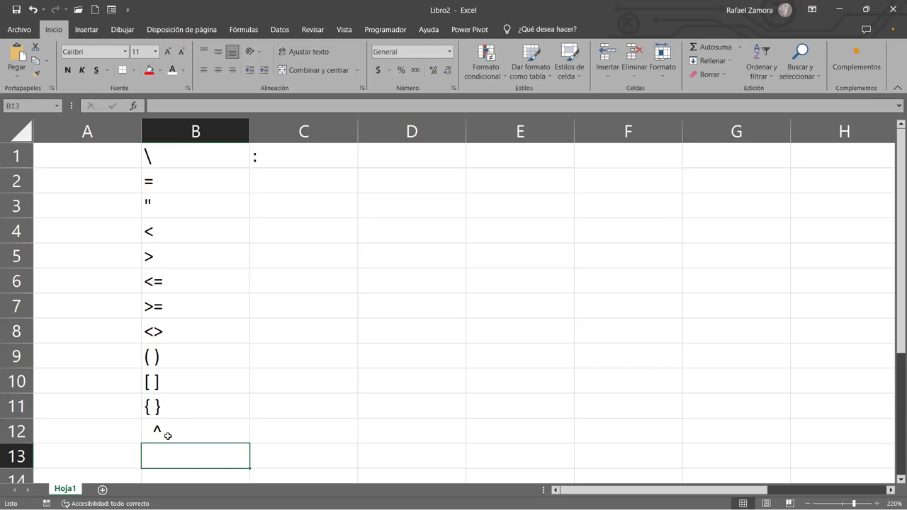
Step: Remove the leading space before ^ in B12
double_click(162, 435)
key(Home)
key(Delete)
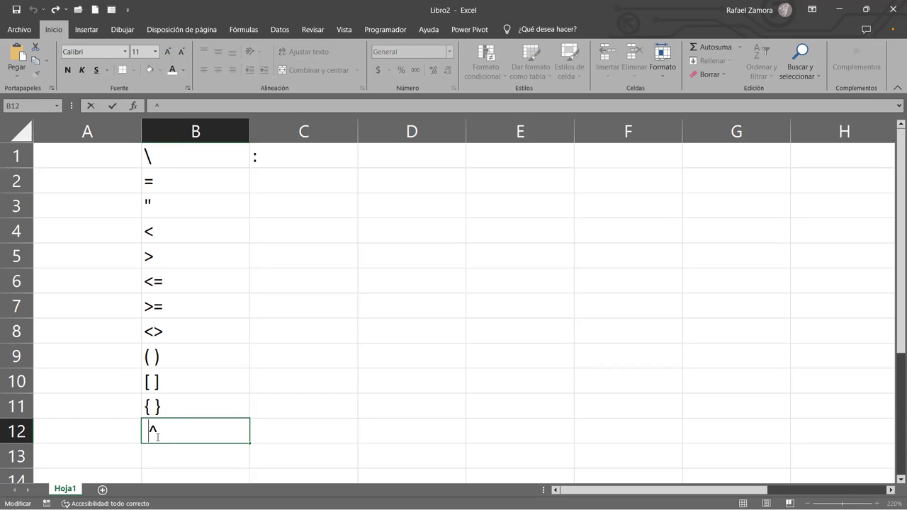
key(Return)
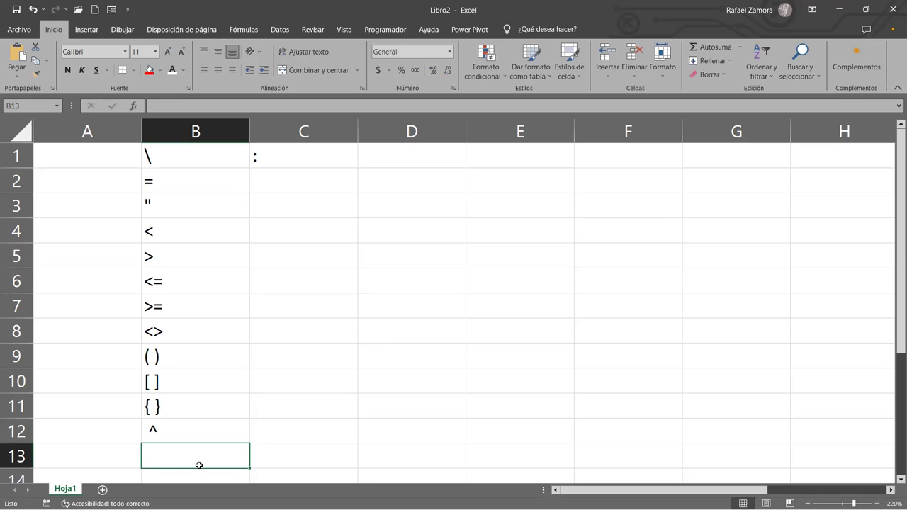
click(321, 182)
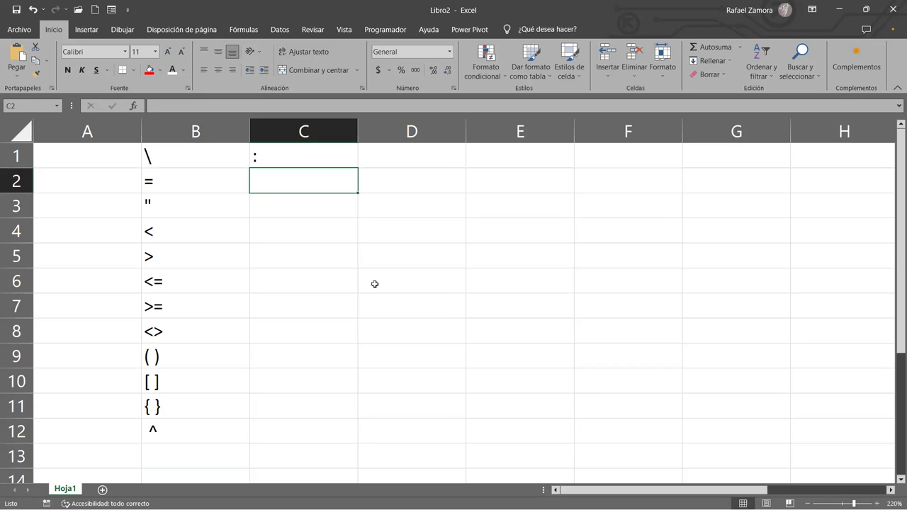
Step: Enter % in cell C2
text($)
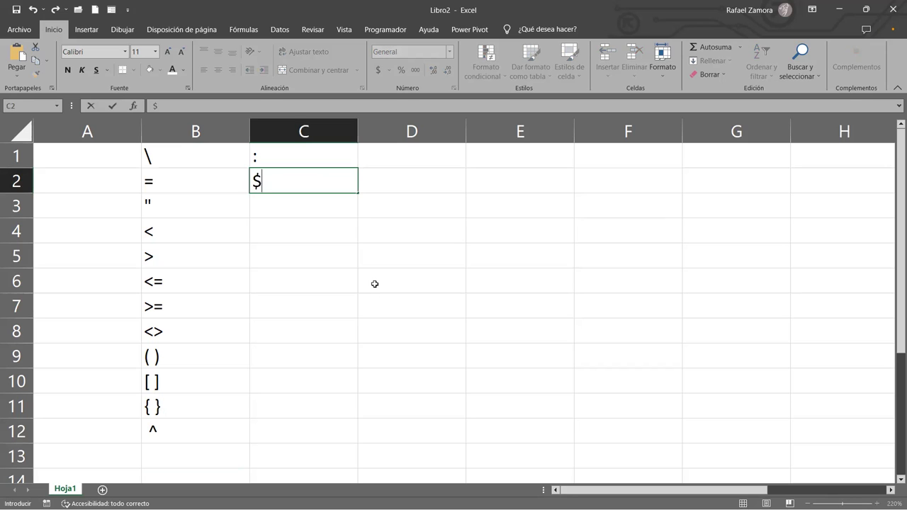
key(BackSpace)
text(%)
key(Return)
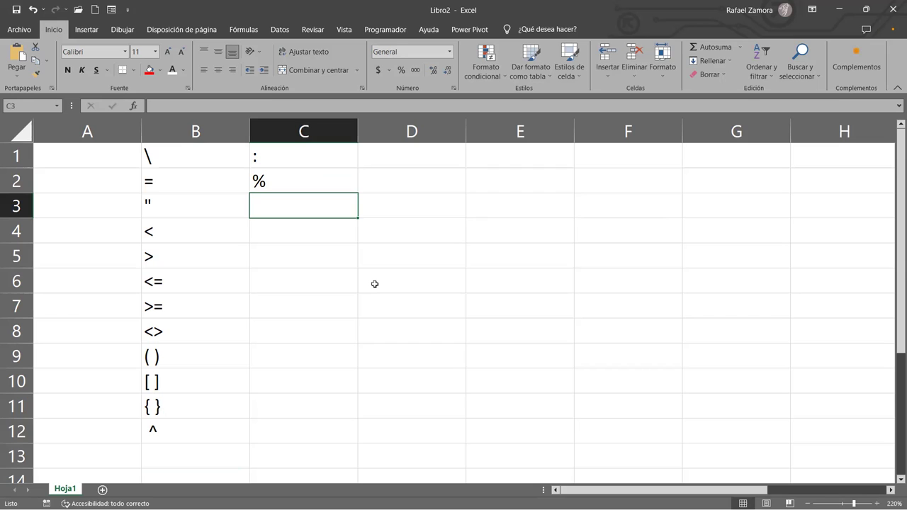
Step: Enter ~ in cell C3
text(*)
key(BackSpace)
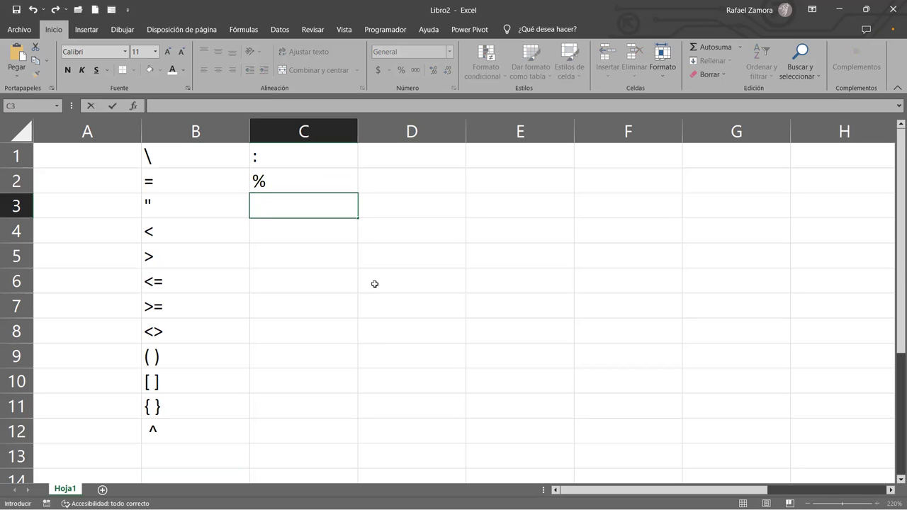
text(|)
key(BackSpace)
text(")
key(BackSpace)
text(~)
key(Return)
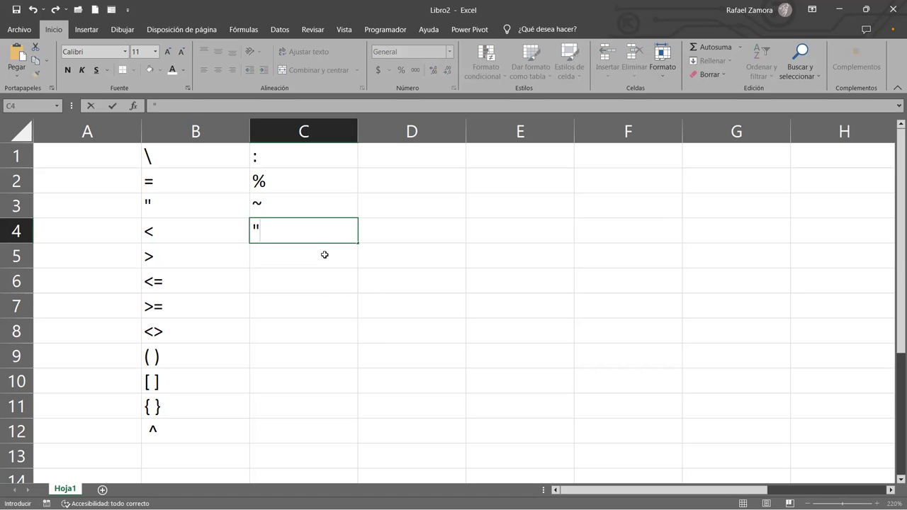
Step: Try several symbols in C4, then leave it empty
text(:)
key(BackSpace)
text(.)
key(BackSpace)
key(BackSpace)
text(ñ)
key(BackSpace)
text({)
key(BackSpace)
text(^)
key(BackSpace)
key(BackSpace)
key(BackSpace)
click(308, 203)
click(310, 241)
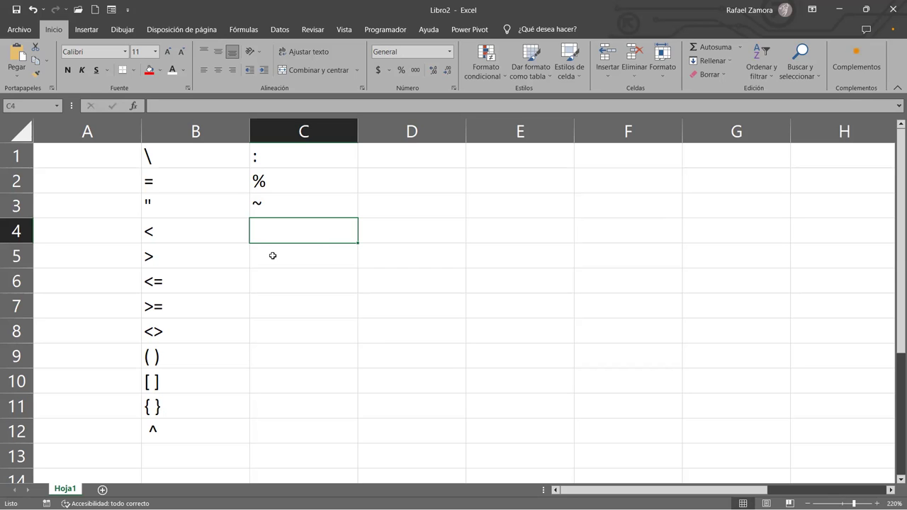
Step: Select B2–B12 plus C1–C2 and apply a light orange theme fill colour
drag(188, 231, 190, 424)
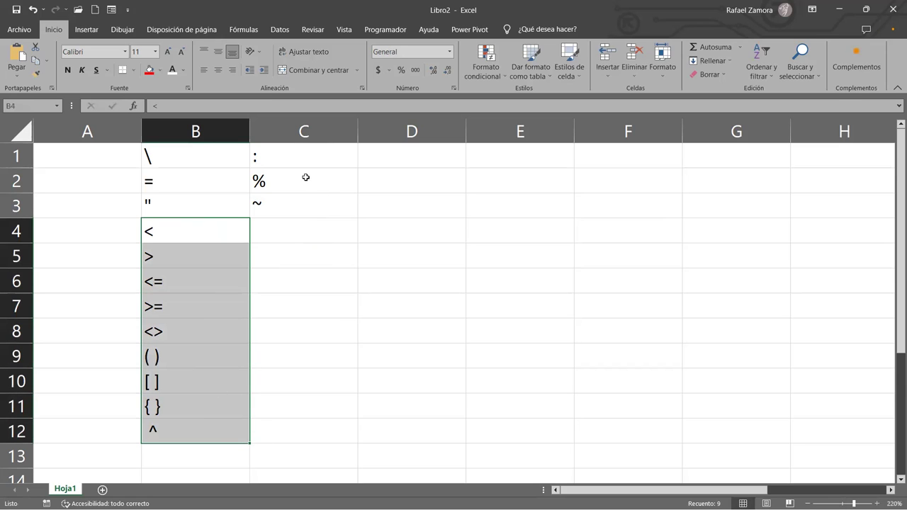
ctrl+drag(303, 180, 303, 165)
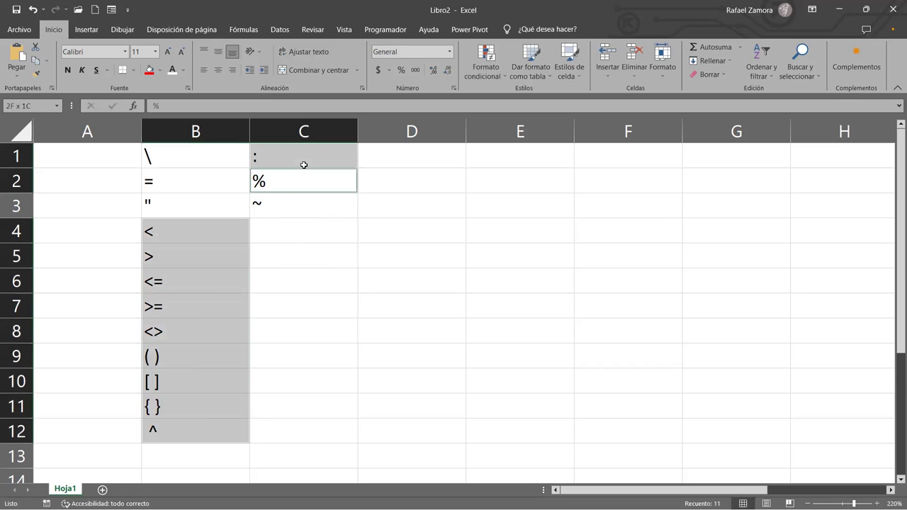
ctrl+click(197, 182)
ctrl+drag(192, 202, 193, 206)
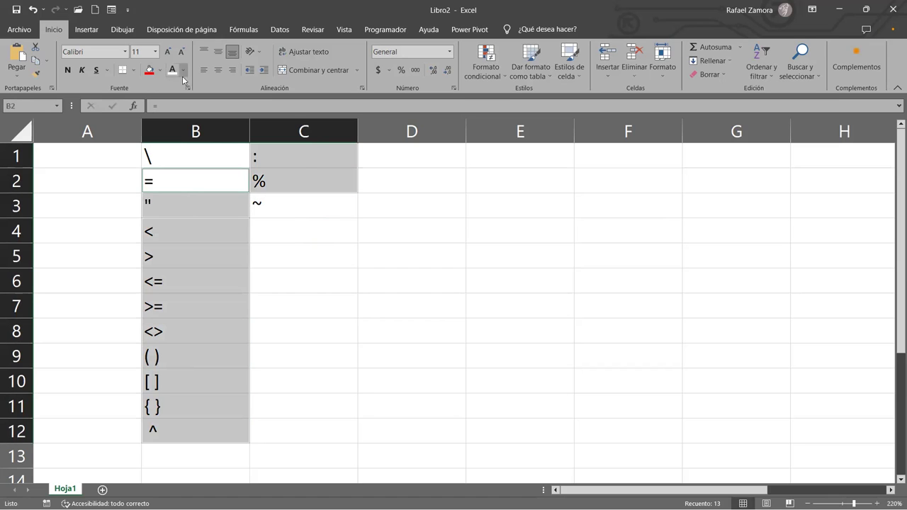
click(150, 71)
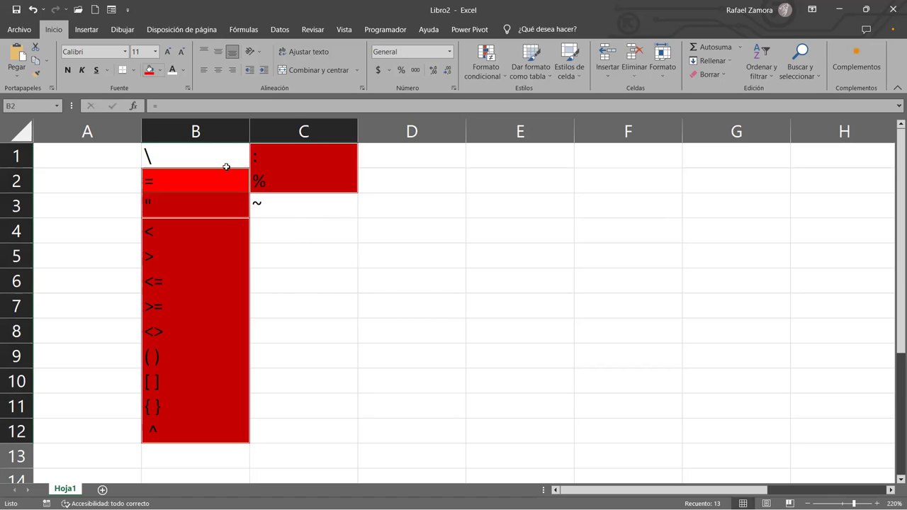
click(164, 73)
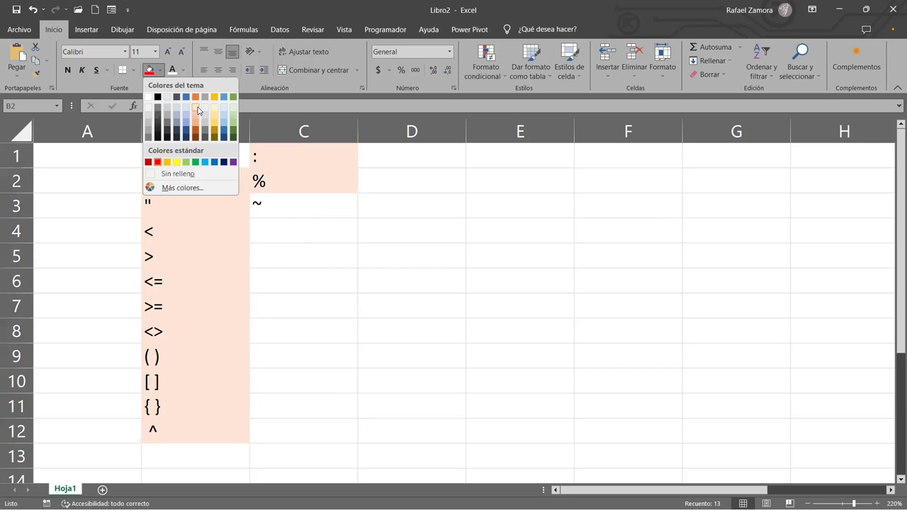
click(201, 111)
click(370, 301)
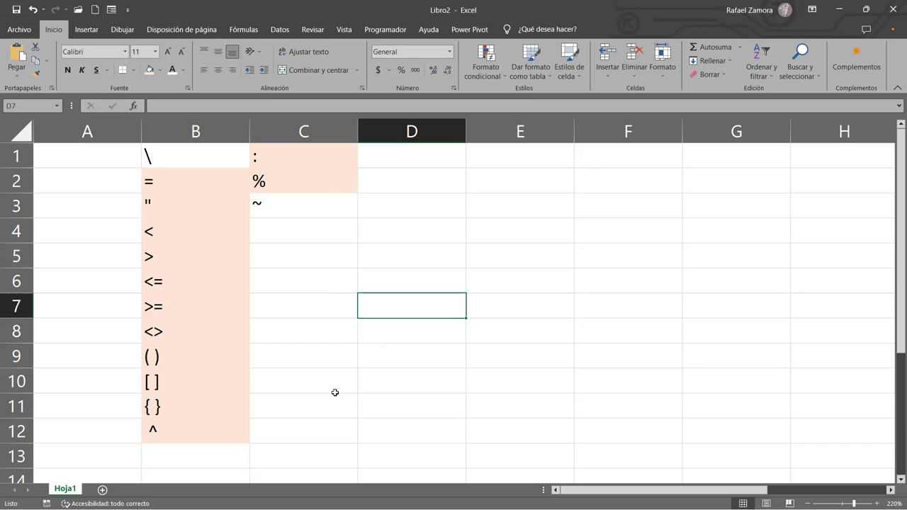
Step: Select cell B5, which holds the > symbol
click(206, 262)
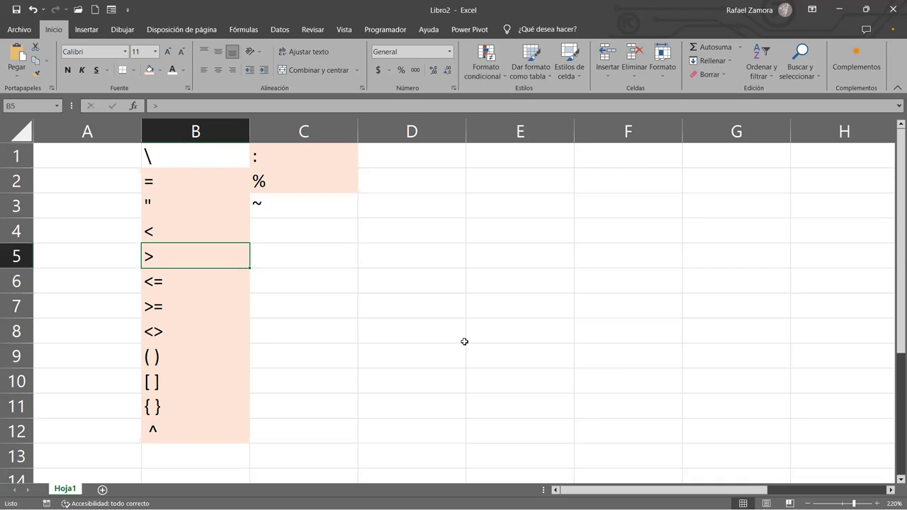
Step: Switch the keyboard layout to Español (México), then select empty cell E5
key(super+space)
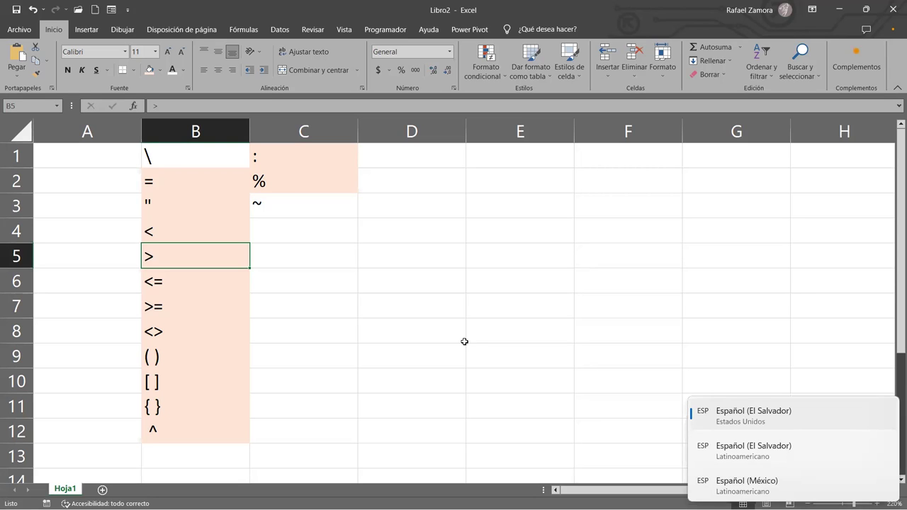
key(super+space)
key(super+space)
key(super+space)
key(super+space)
key(super+space)
click(525, 249)
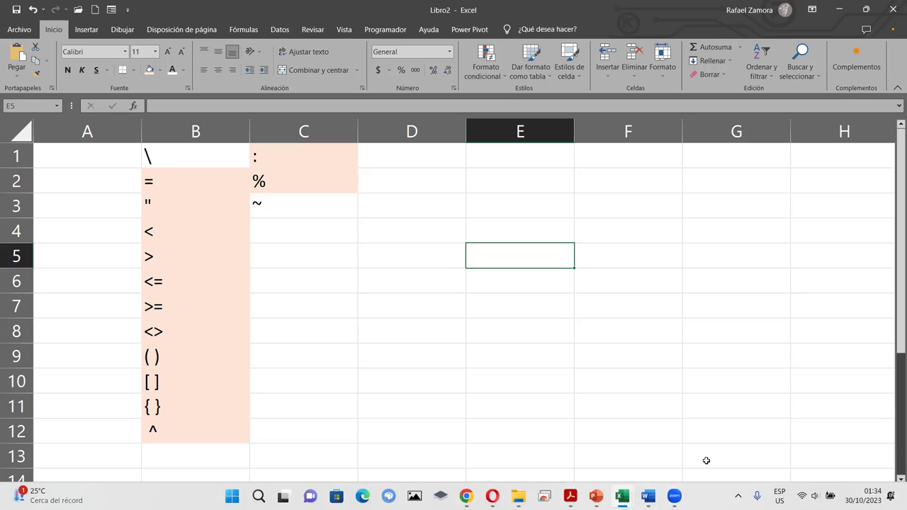
Step: Clear everything from B1:E12, removing the symbols and peach shading, then select B5
click(524, 378)
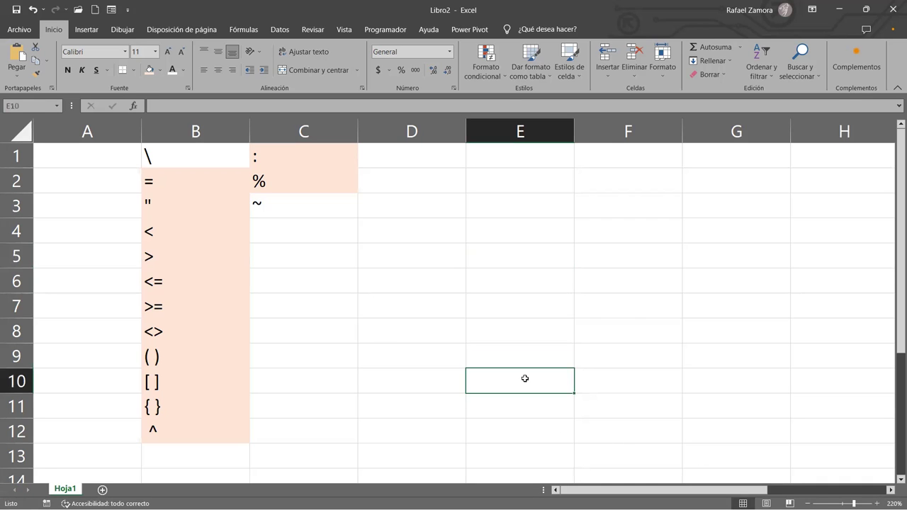
scroll(535, 320, down, 1)
scroll(535, 320, down, 1)
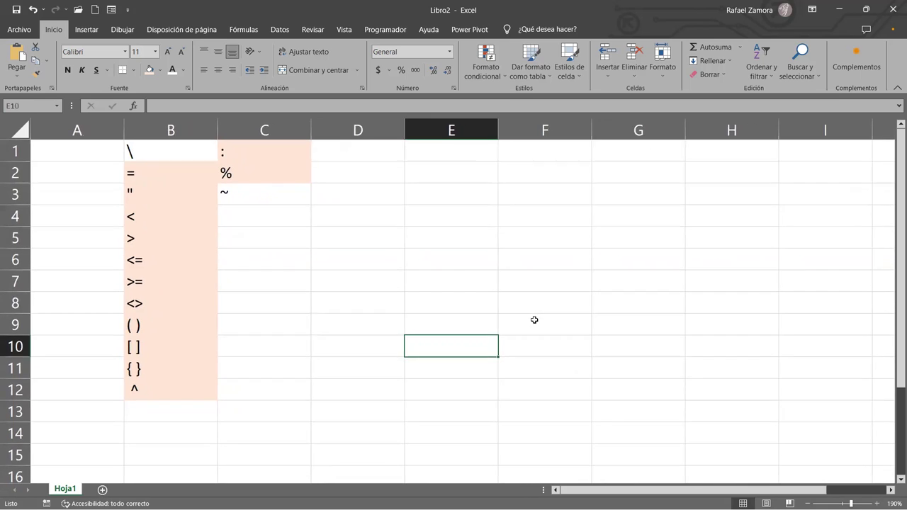
scroll(534, 319, down, 1)
scroll(532, 321, down, 1)
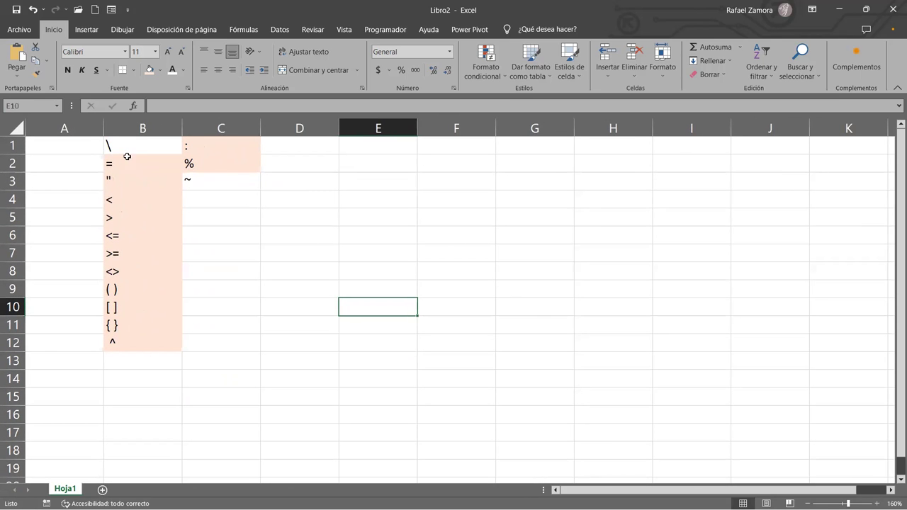
drag(113, 145, 232, 345)
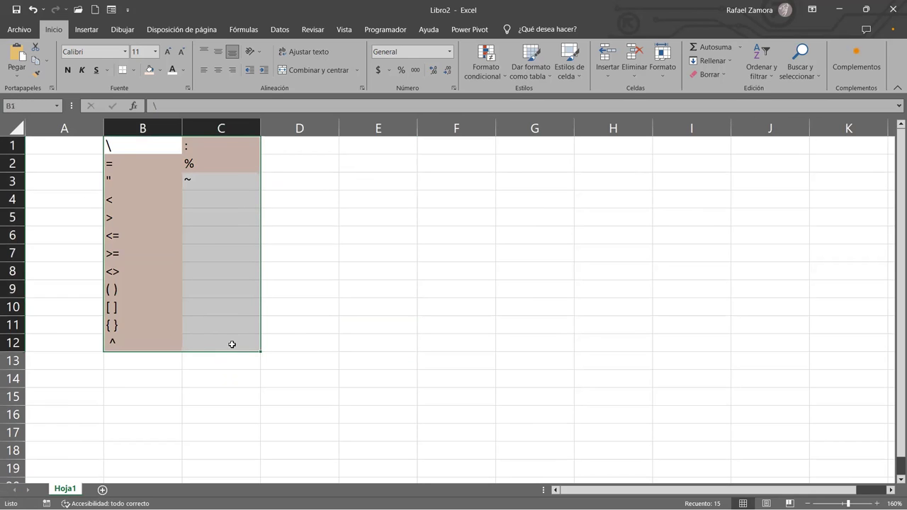
mouse_move(397, 145)
mouse_down()
mouse_move(385, 349)
mouse_move(114, 284)
mouse_up()
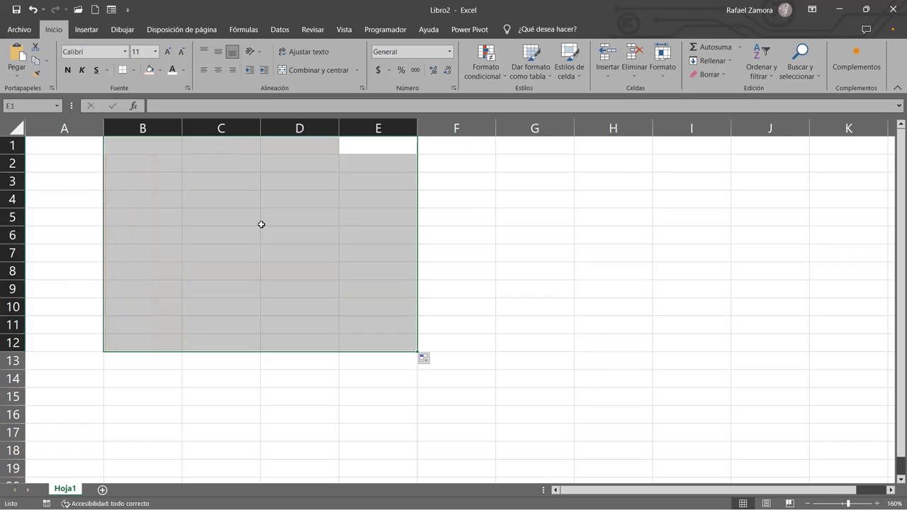
click(262, 224)
click(161, 222)
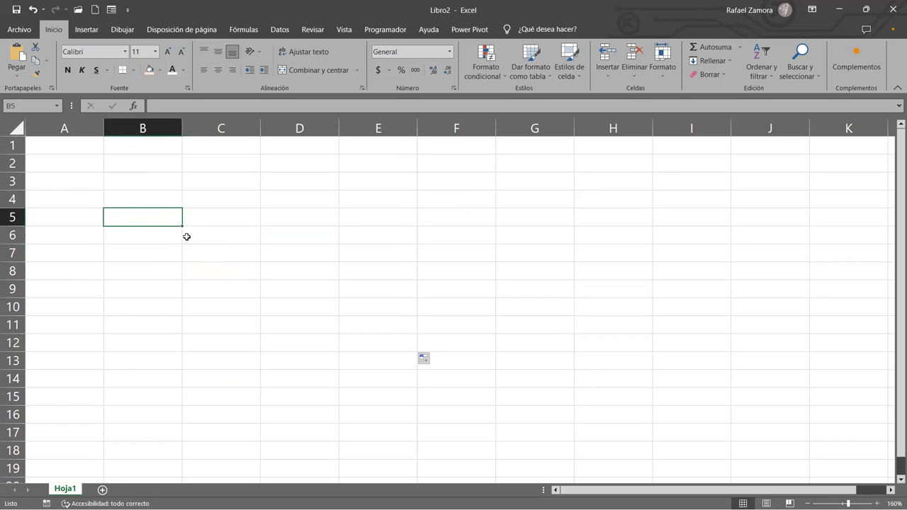
click(237, 195)
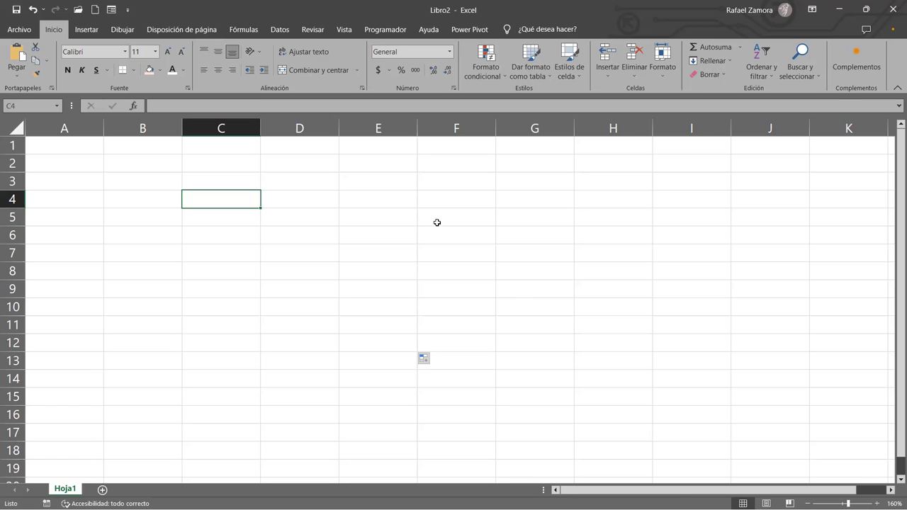
click(391, 186)
click(244, 193)
click(228, 175)
click(265, 213)
click(239, 200)
click(208, 185)
click(153, 186)
click(168, 217)
click(298, 234)
click(351, 193)
click(307, 182)
click(216, 168)
click(160, 177)
click(174, 207)
click(305, 270)
click(382, 216)
click(400, 186)
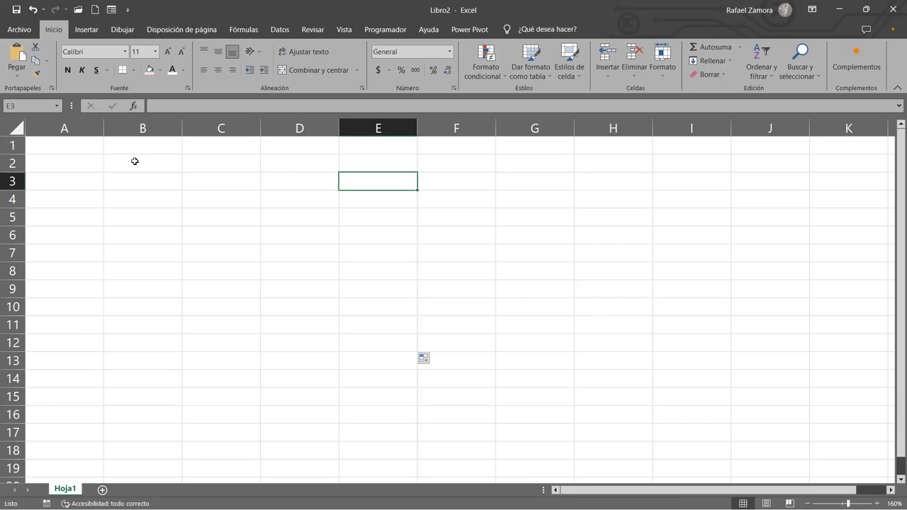
click(135, 161)
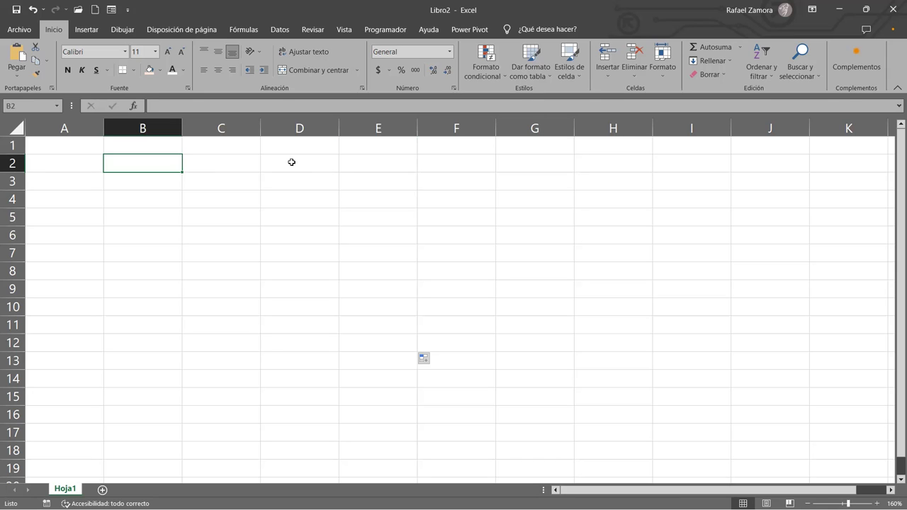
right_click(287, 164)
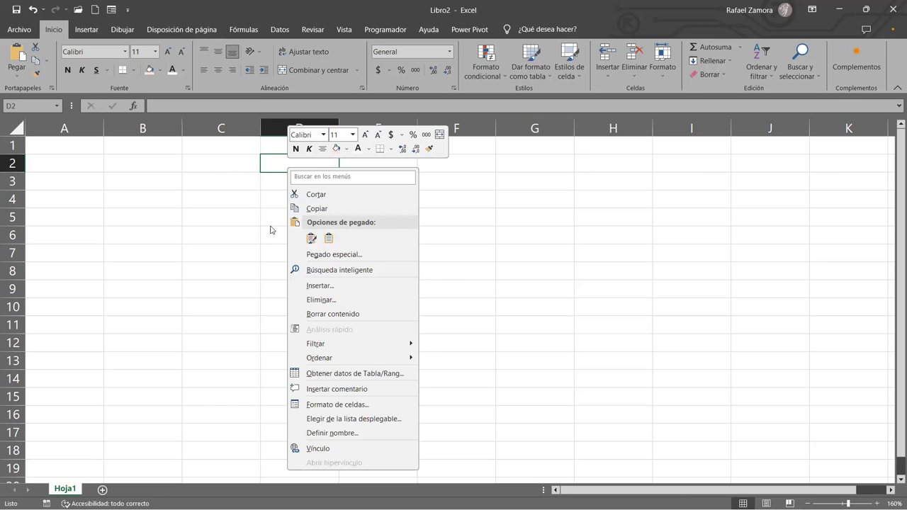
click(219, 169)
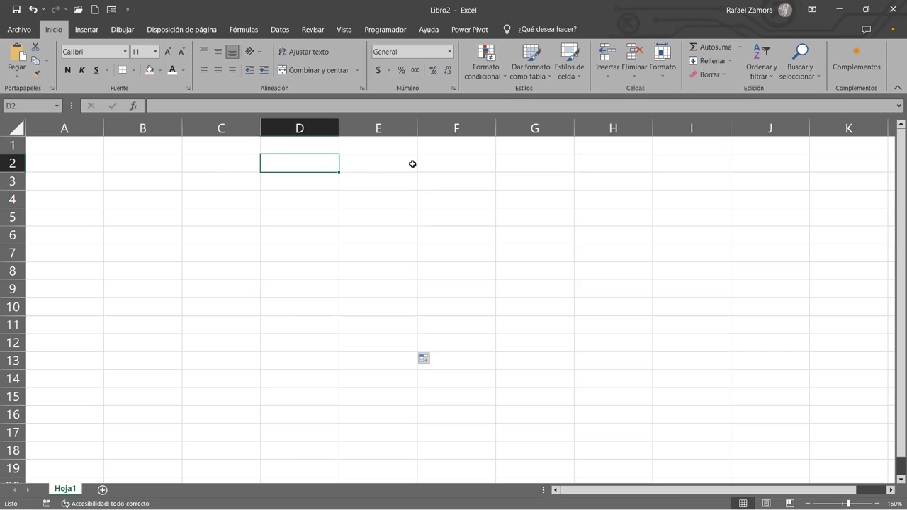
right_click(382, 166)
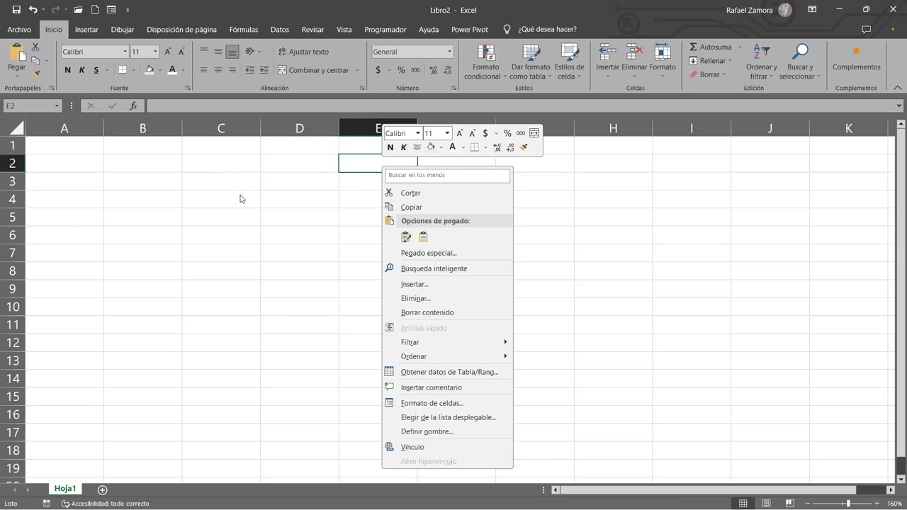
right_click(215, 167)
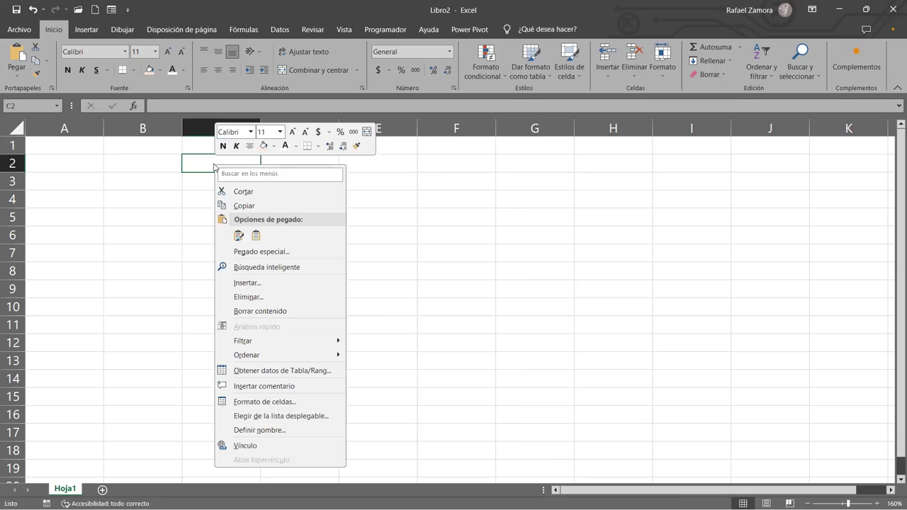
key(Escape)
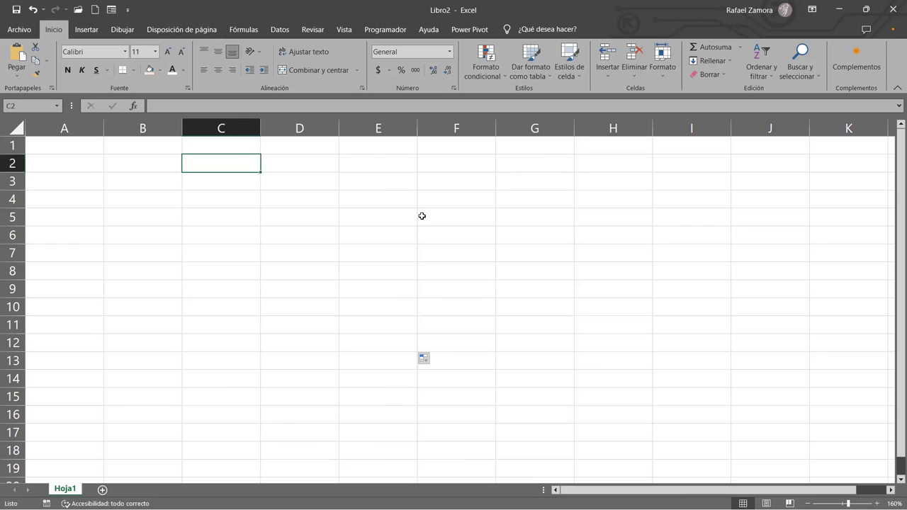
click(330, 198)
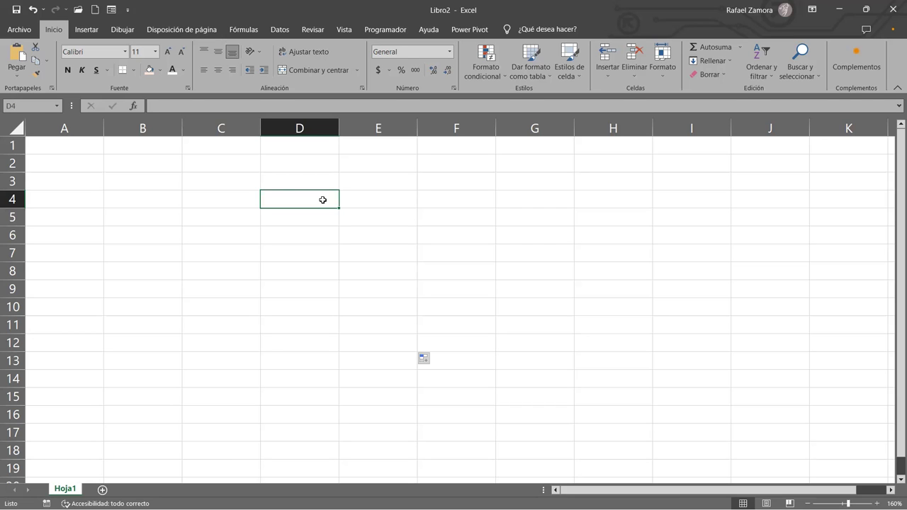
click(160, 163)
click(70, 145)
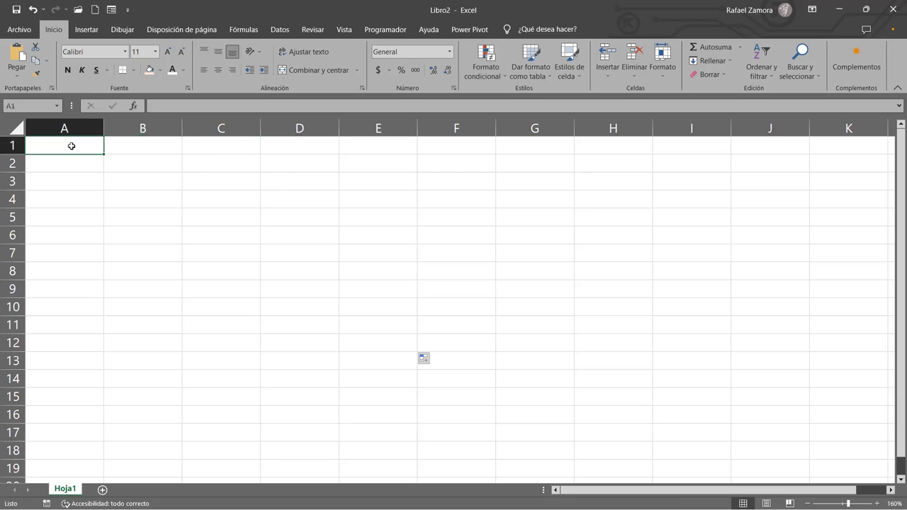
click(100, 168)
click(87, 143)
click(147, 163)
click(145, 184)
click(141, 235)
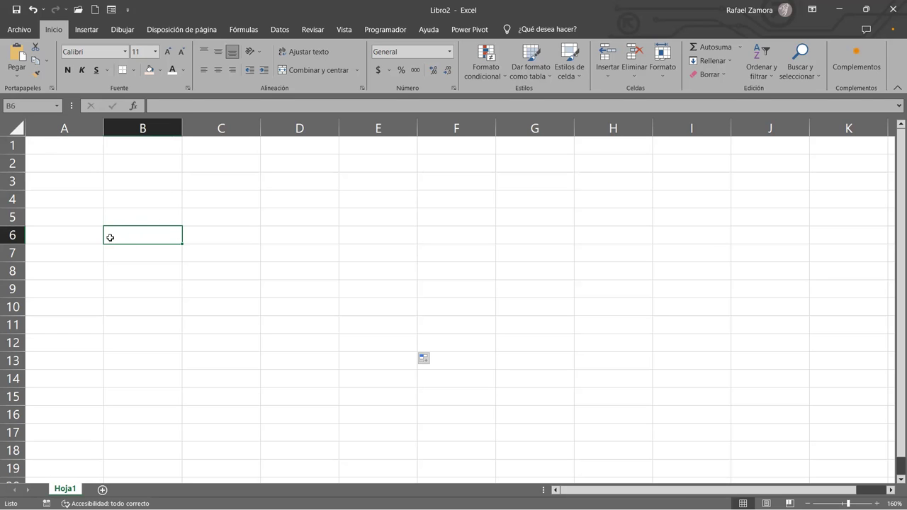
click(141, 192)
click(148, 175)
click(154, 157)
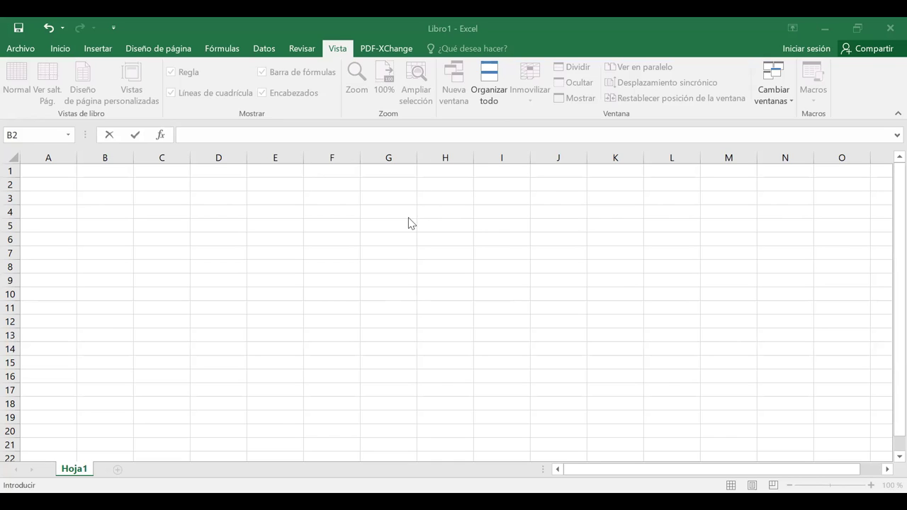
click(383, 185)
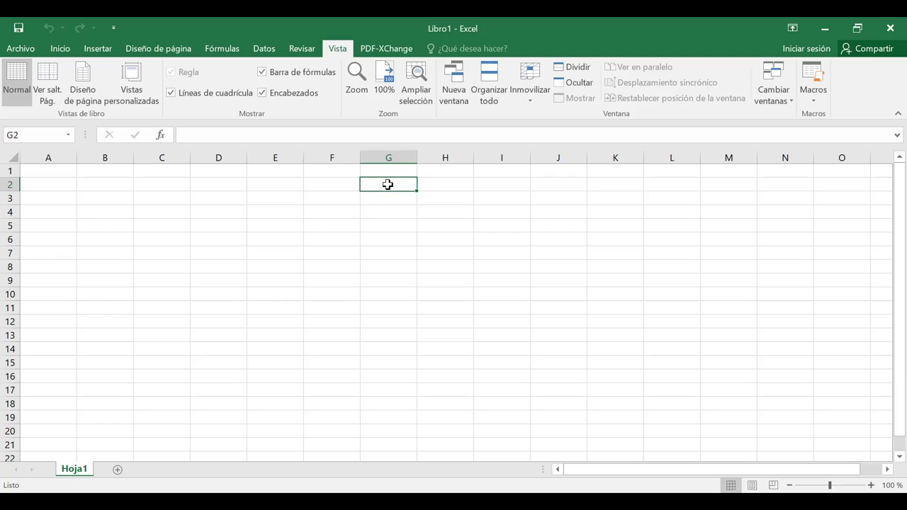
drag(388, 184, 414, 213)
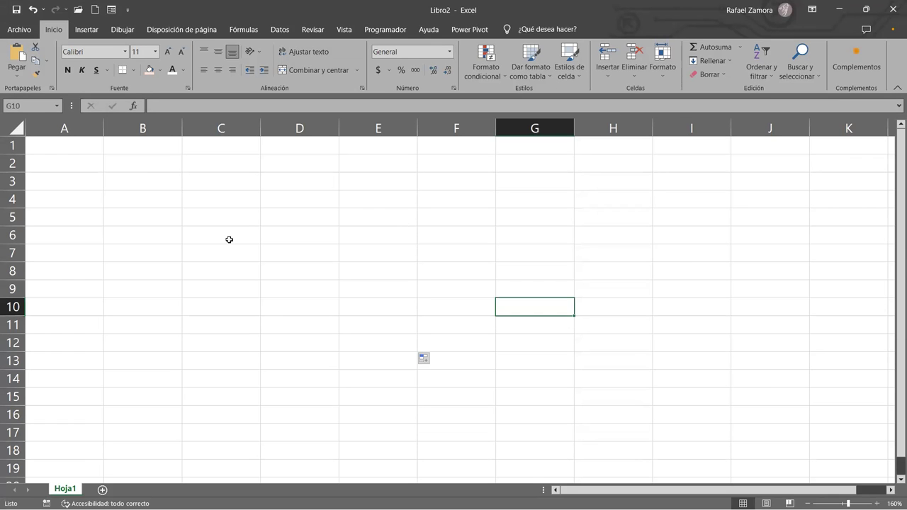
Step: Zoom the Libro2 sheet out from 160% to 130%
scroll(229, 239, down, 2)
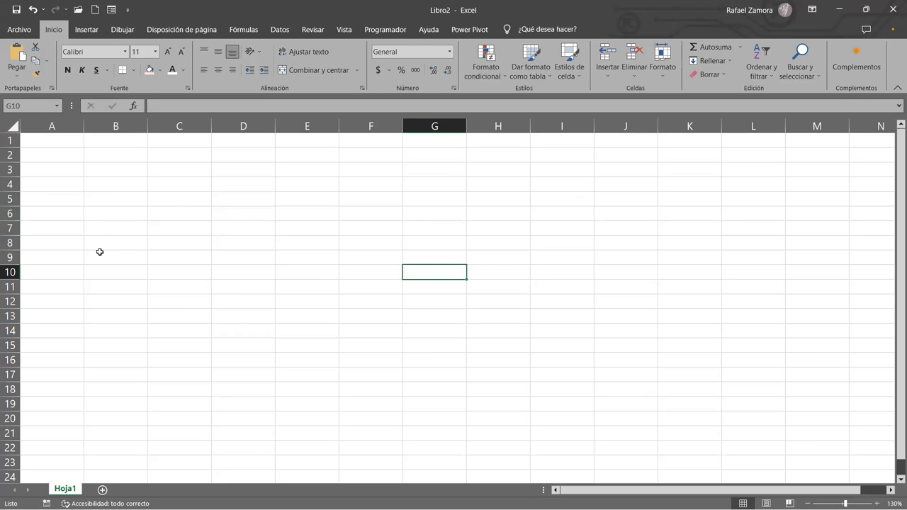
click(179, 223)
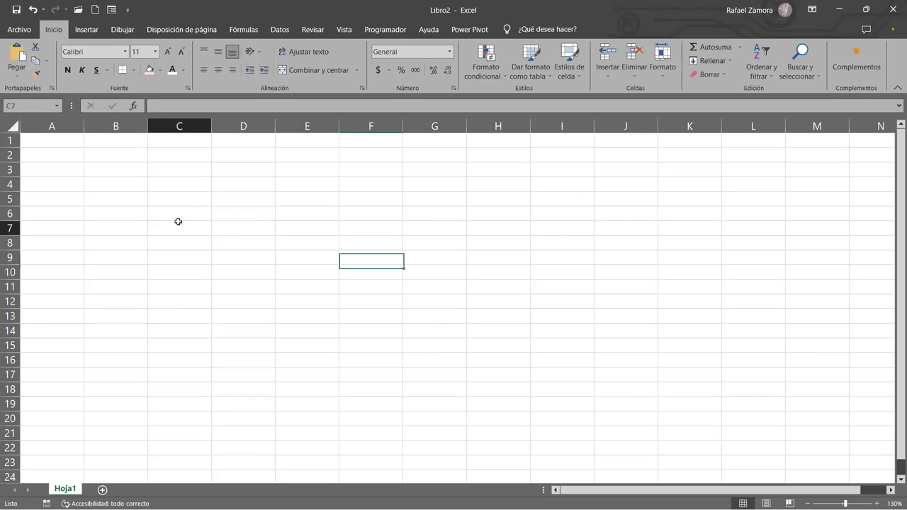
click(210, 202)
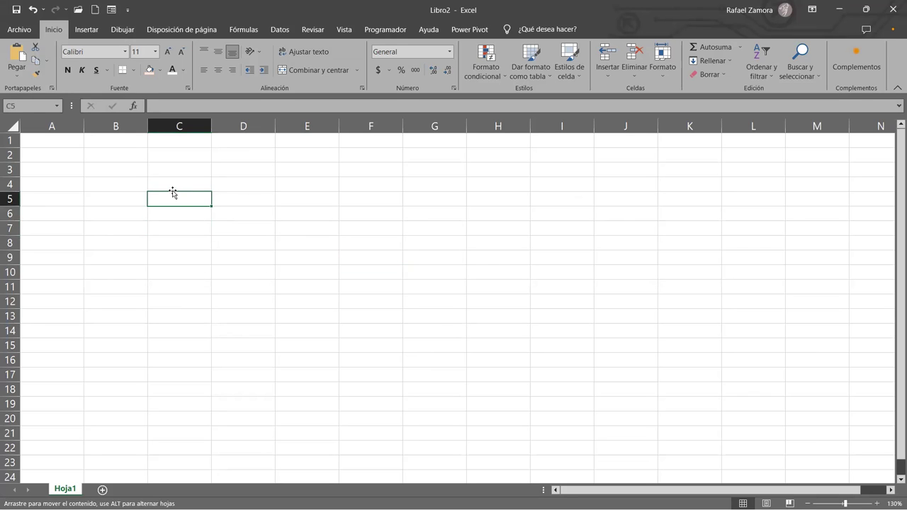
drag(175, 191, 197, 210)
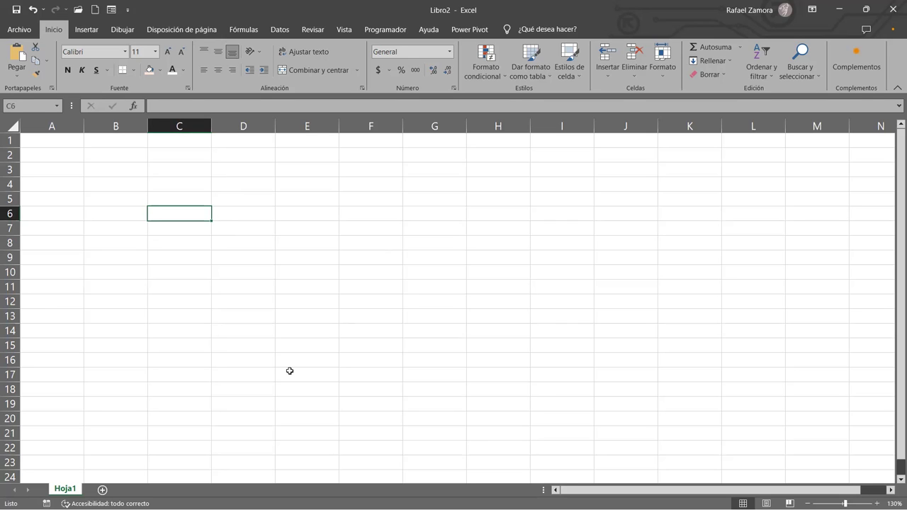
Step: Jump from cell A1 down to row 1048576 with Ctrl+Down
key(ctrl+Home)
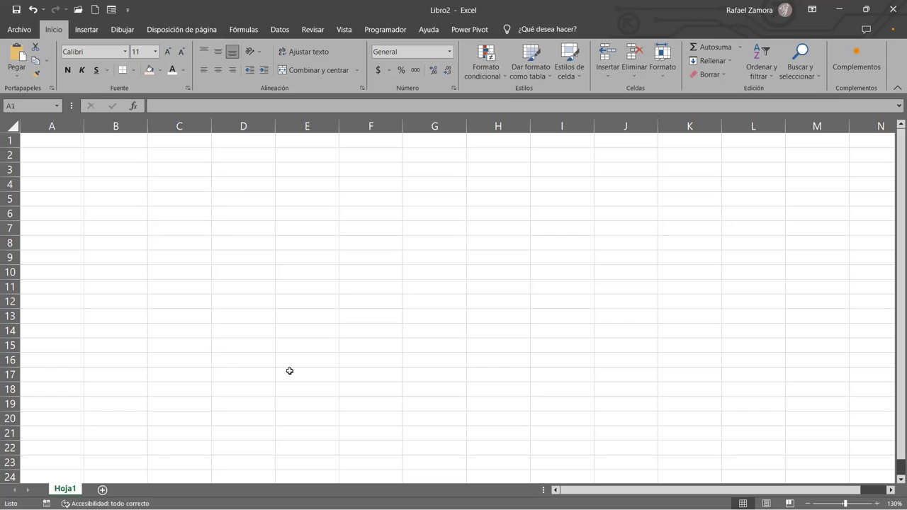
click(870, 72)
click(72, 137)
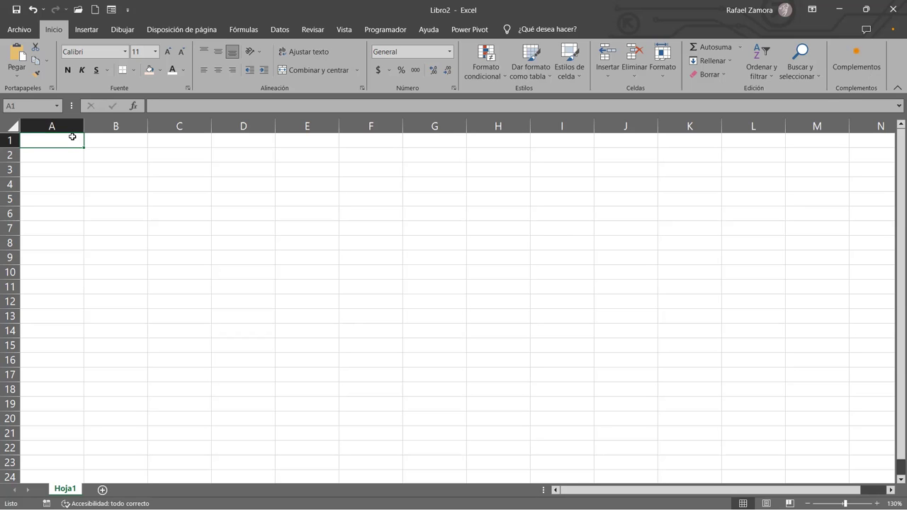
key(ctrl+Down)
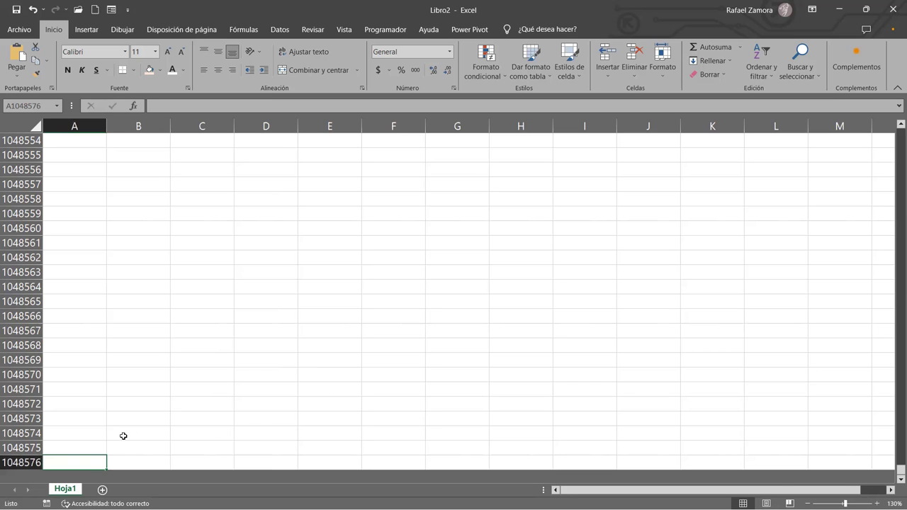
Step: Reach the last cell XFD1048576, then return to A1 with Ctrl+Home
key(ctrl+Right)
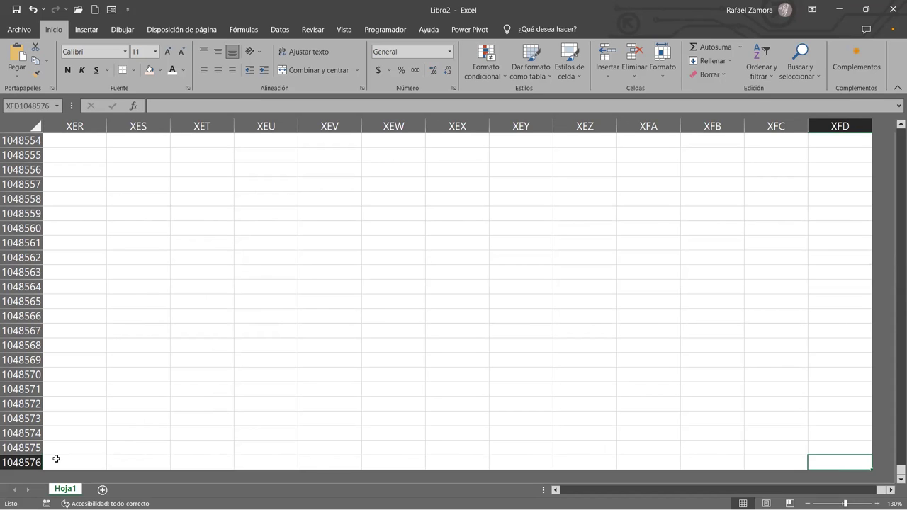
click(834, 465)
key(ctrl+Home)
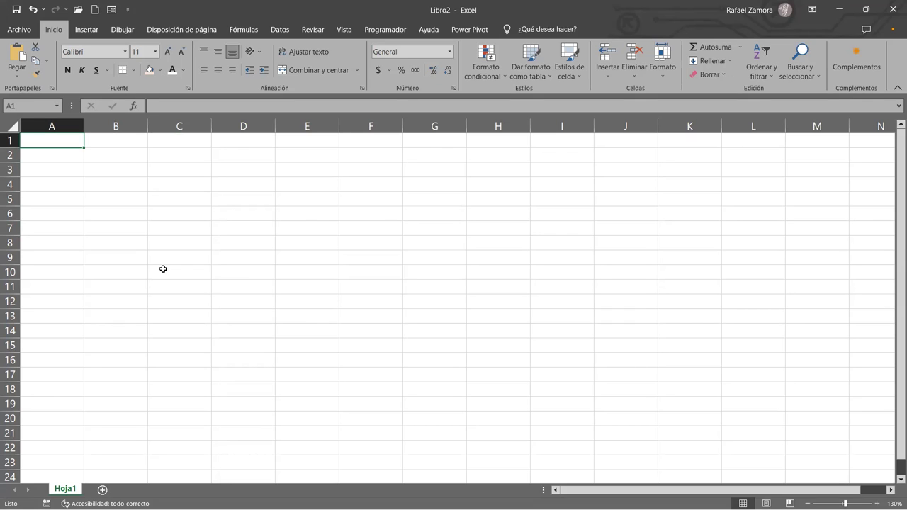
Step: Enter 'Excel' in cell A1 and zoom the sheet in to 145%
text(Excel)
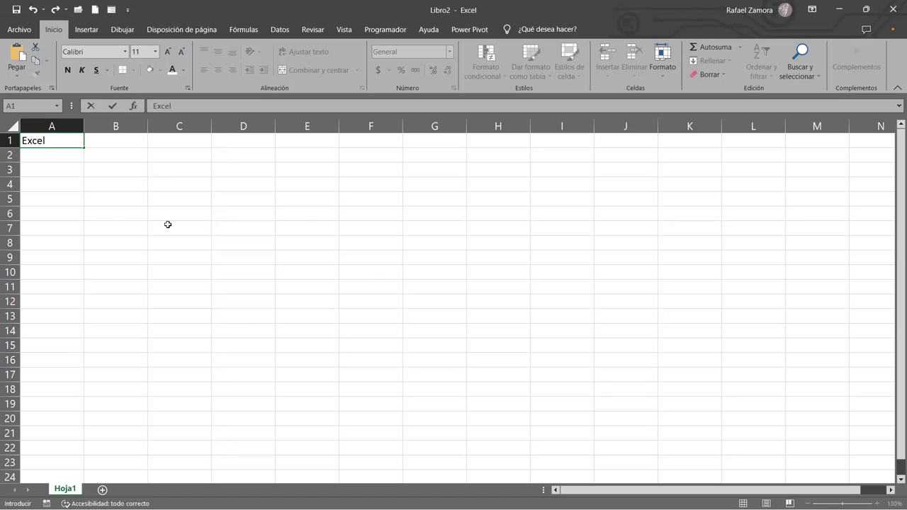
key(Return)
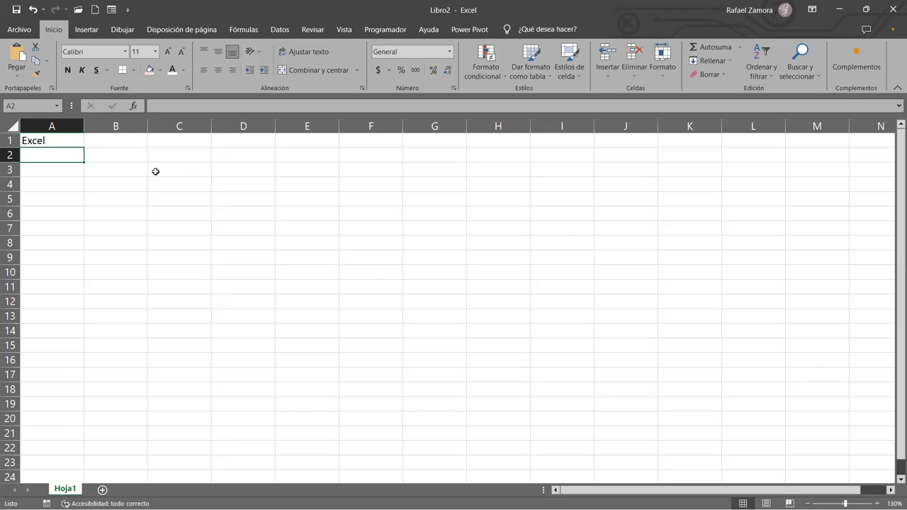
drag(76, 149, 117, 153)
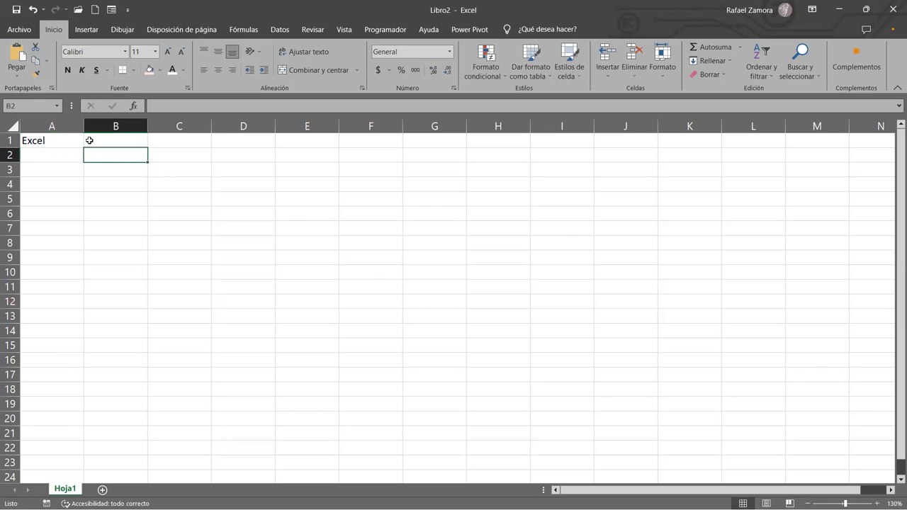
click(67, 144)
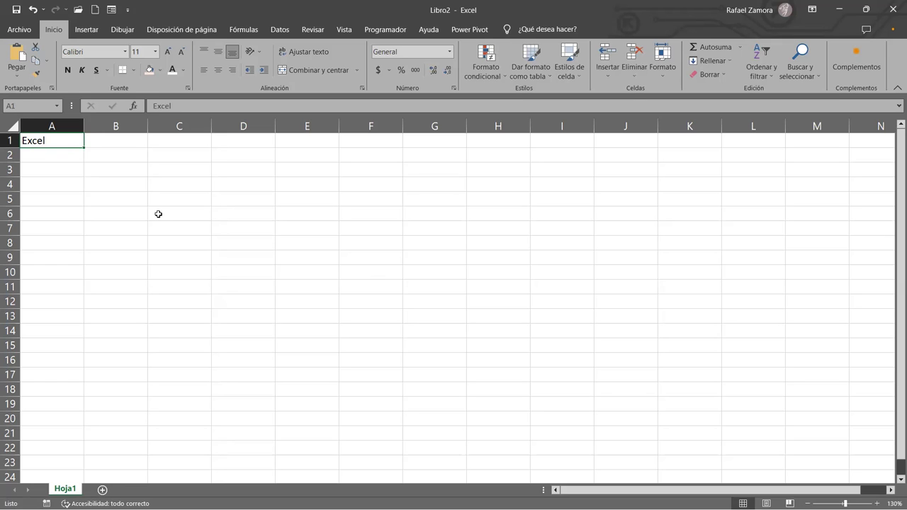
scroll(158, 215, up, 1)
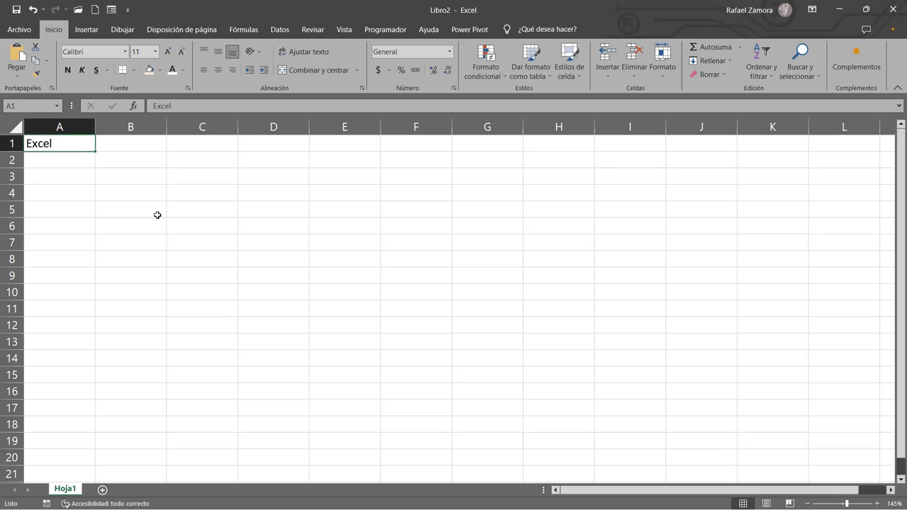
Step: Copy 'Excel' from A1 and paste it into cells A2 through A5 individually
key(ctrl+c)
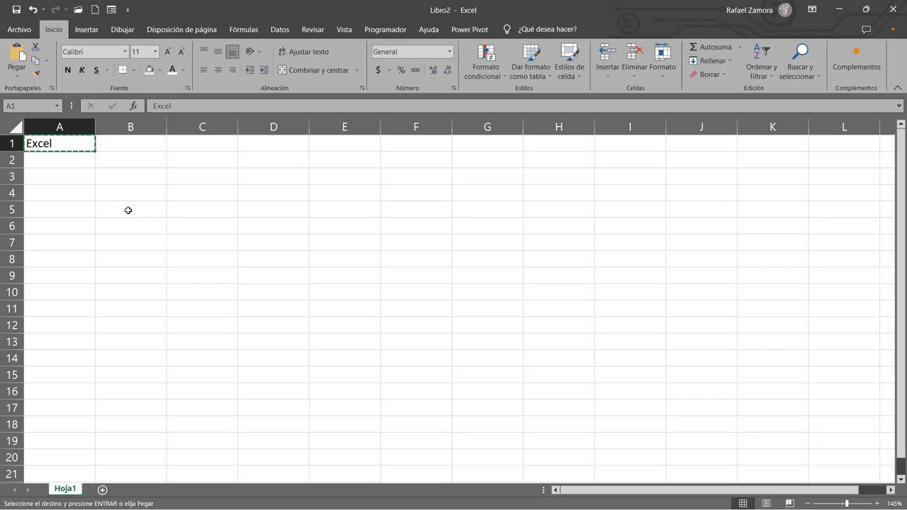
click(79, 163)
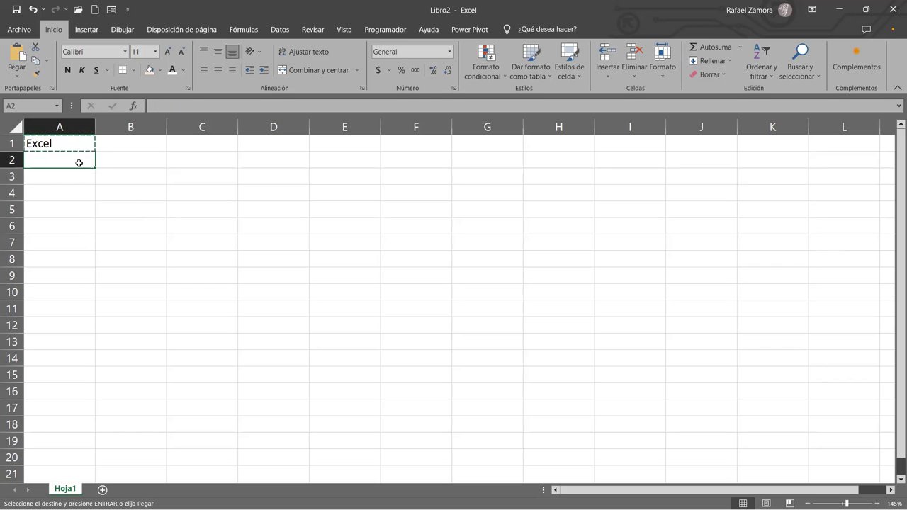
key(ctrl+v)
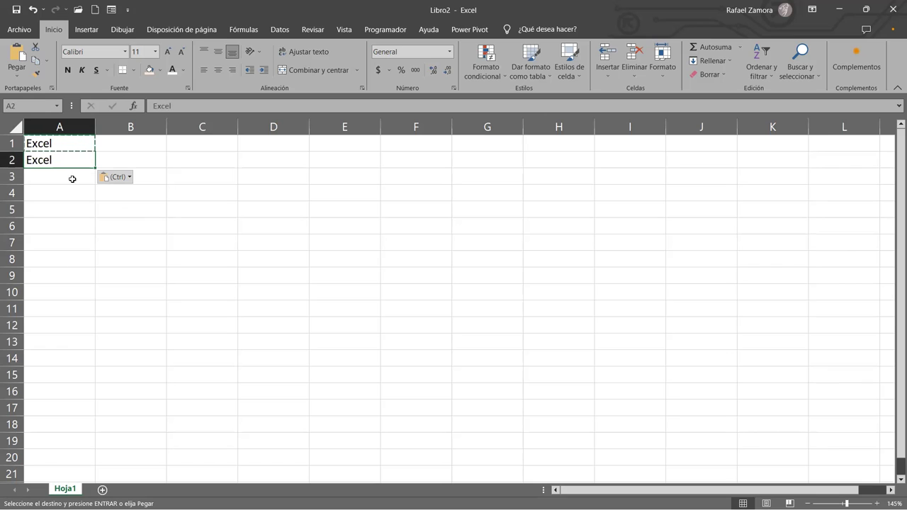
click(71, 177)
key(ctrl+v)
click(67, 193)
key(ctrl+v)
click(70, 209)
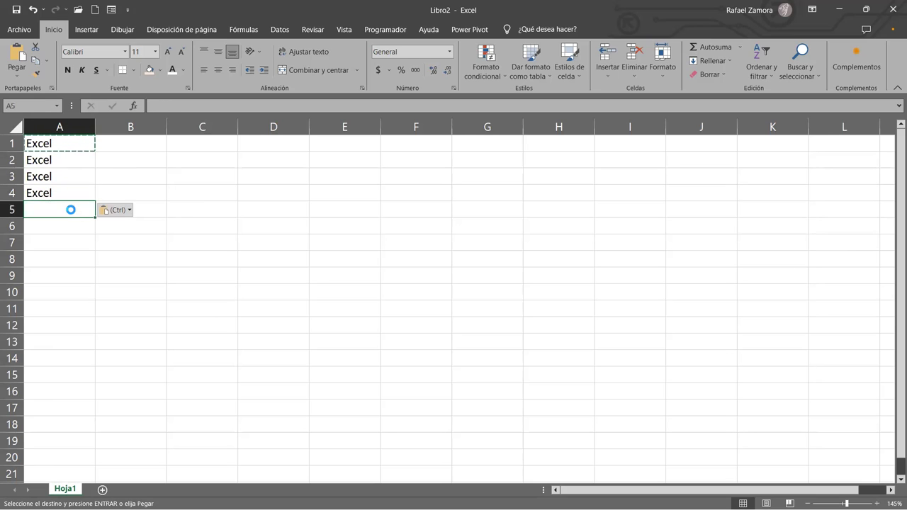
key(ctrl+v)
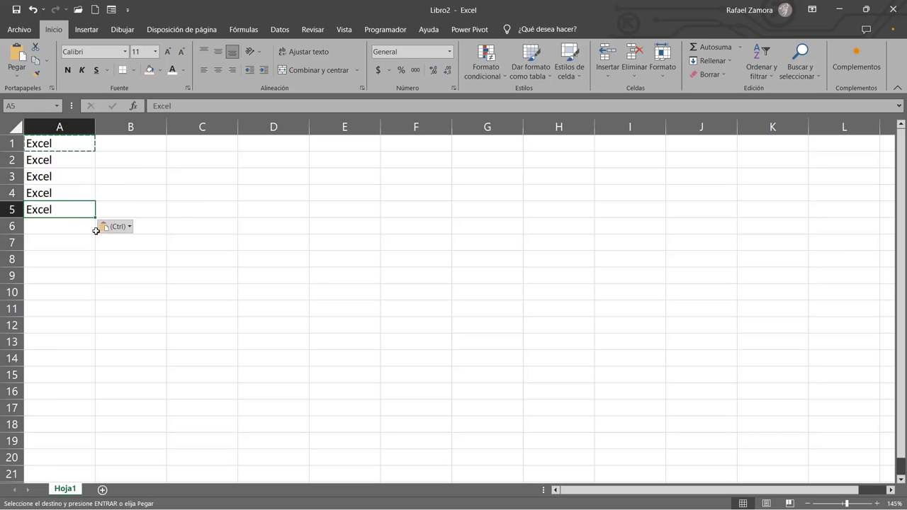
Step: Paste 'Excel' into the ranges A6:A20 and B1:B20
mouse_move(71, 226)
mouse_down()
mouse_move(52, 447)
mouse_move(67, 455)
mouse_up()
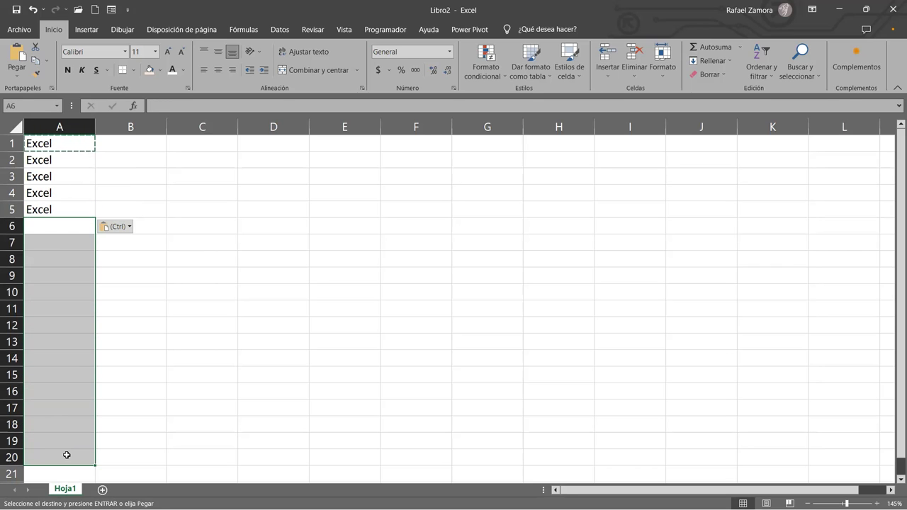
key(ctrl+v)
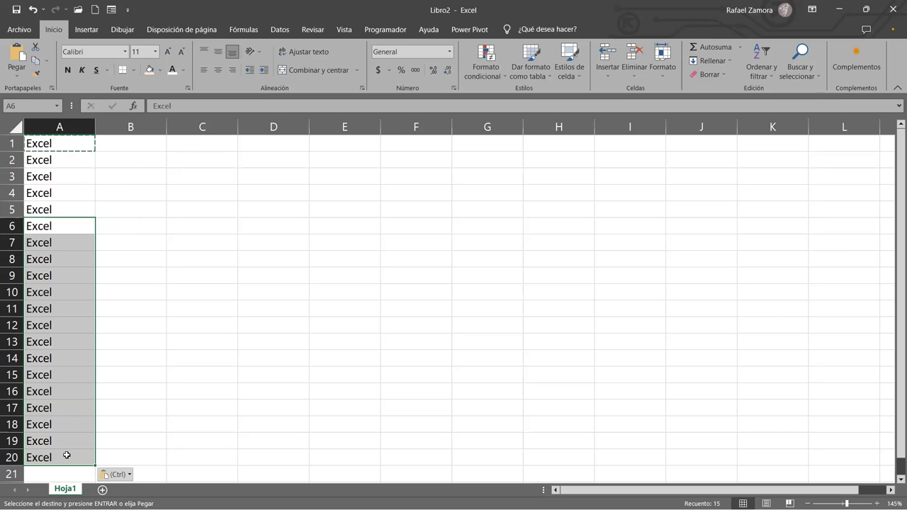
click(150, 142)
drag(149, 143, 114, 471)
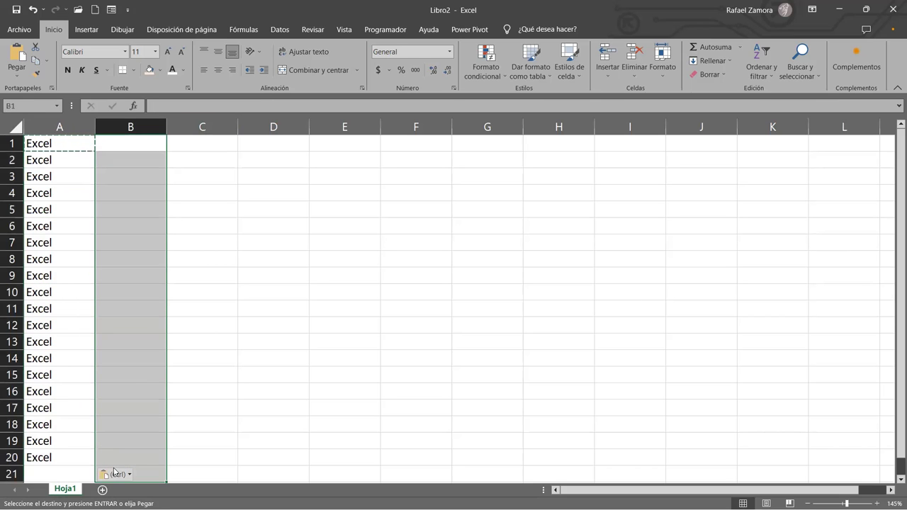
drag(137, 143, 115, 455)
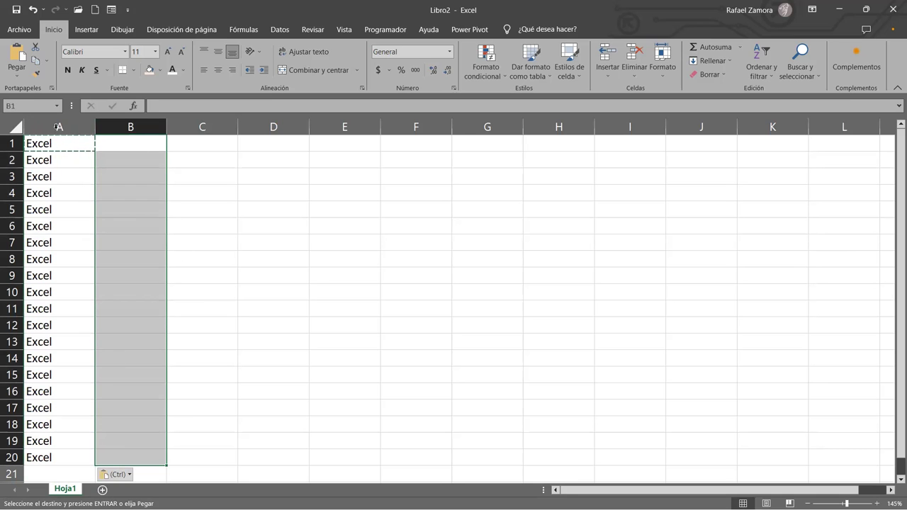
key(Return)
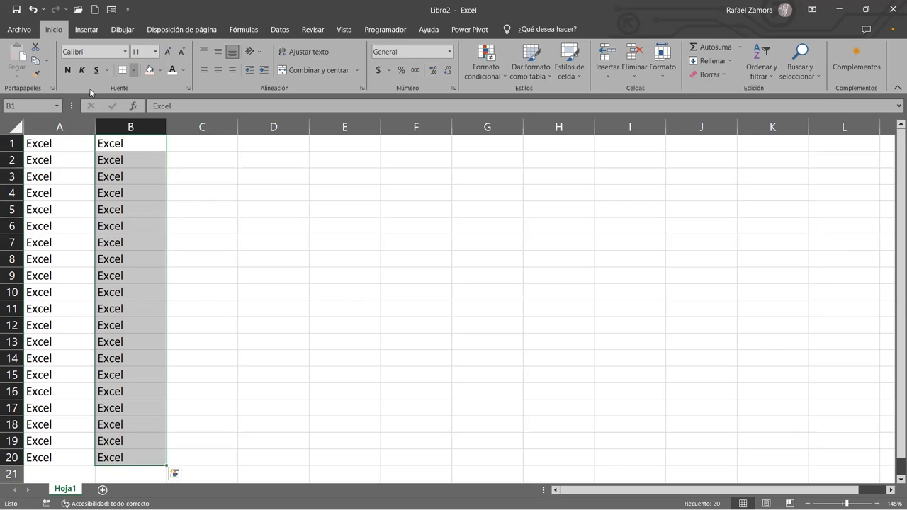
click(49, 143)
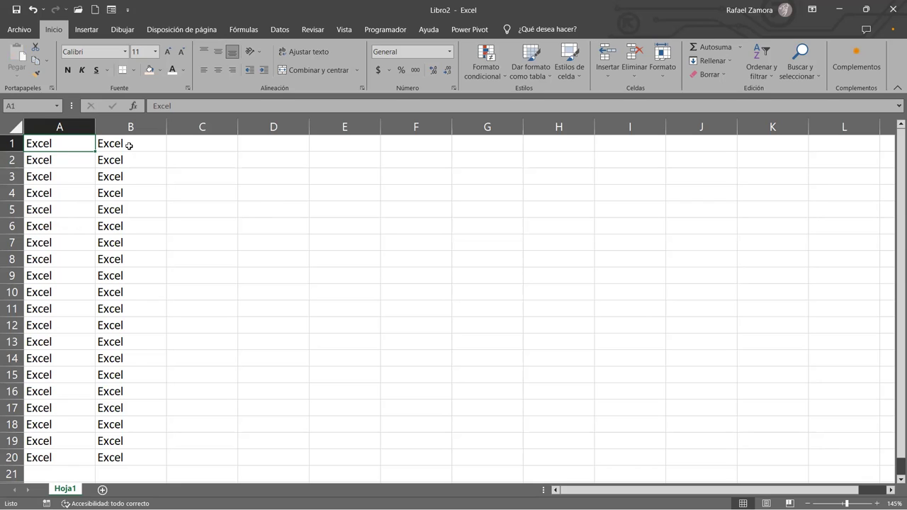
drag(130, 144, 133, 462)
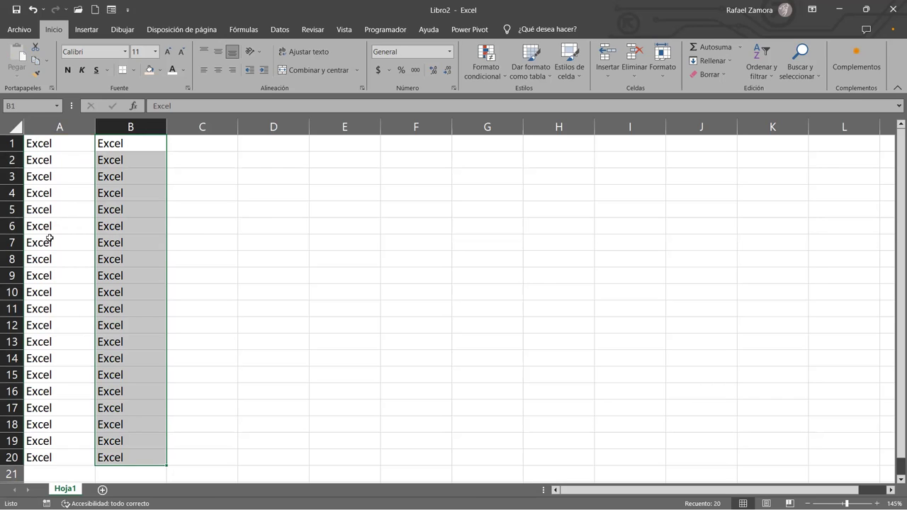
mouse_move(44, 229)
mouse_down()
mouse_move(814, 258)
mouse_move(877, 224)
mouse_up()
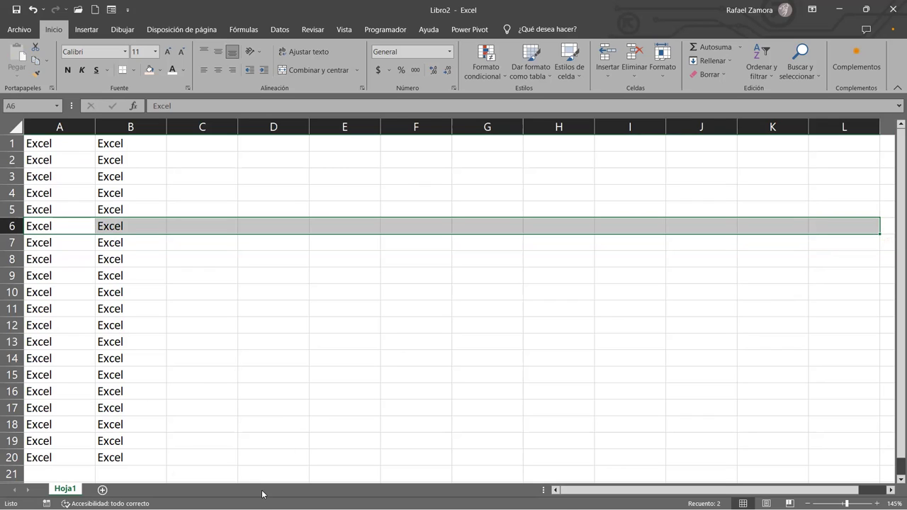
click(384, 328)
click(341, 306)
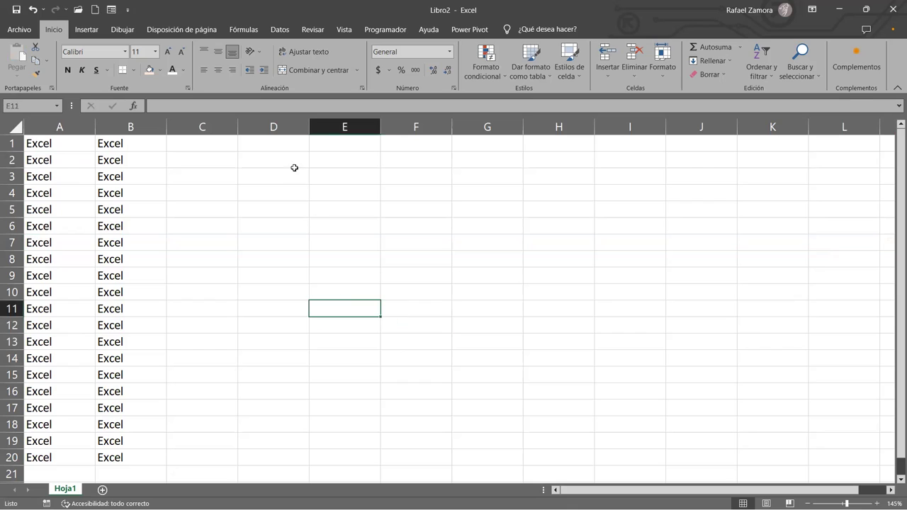
drag(360, 146, 359, 471)
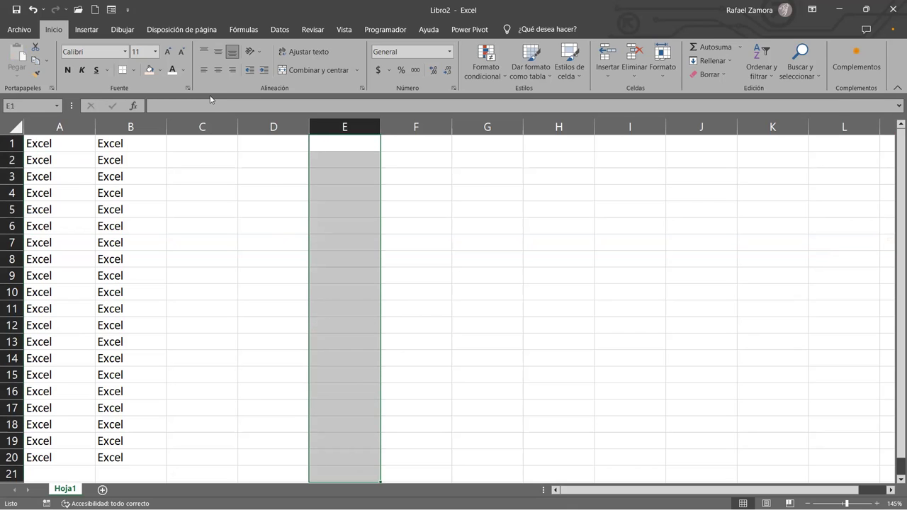
drag(487, 142, 477, 449)
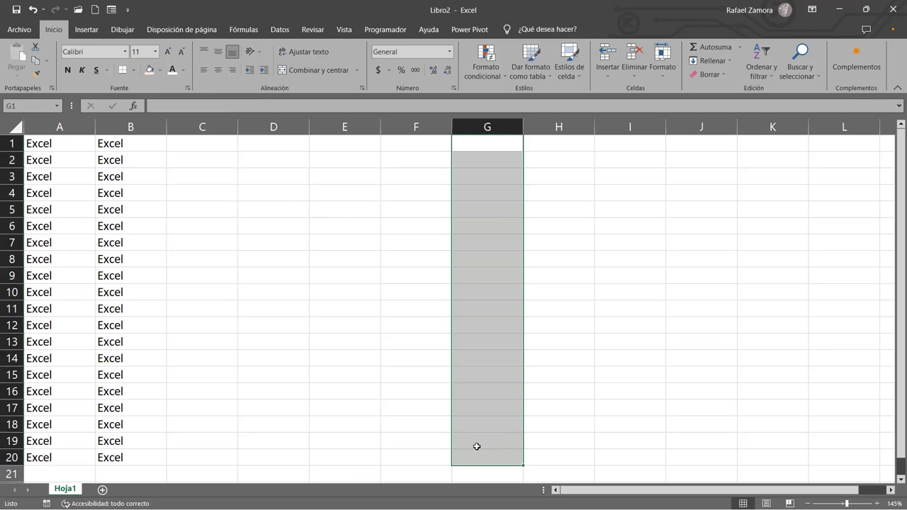
click(35, 238)
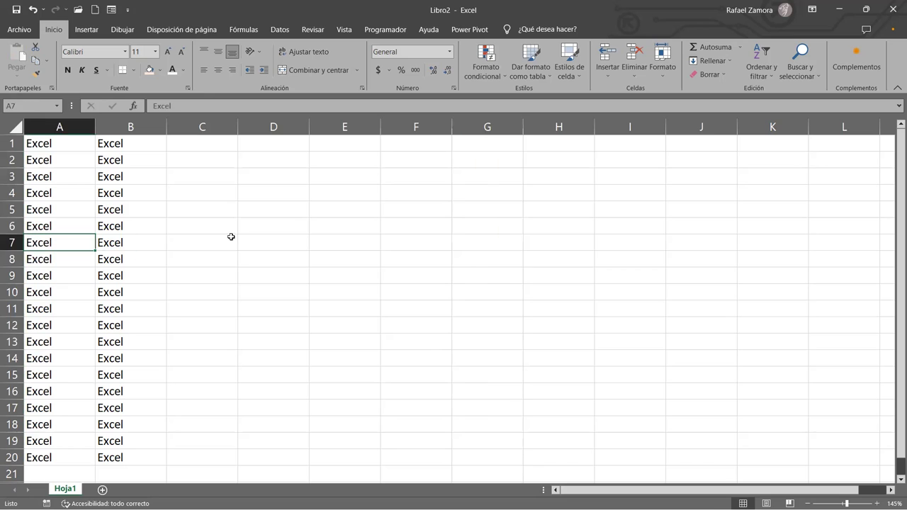
drag(231, 236, 822, 245)
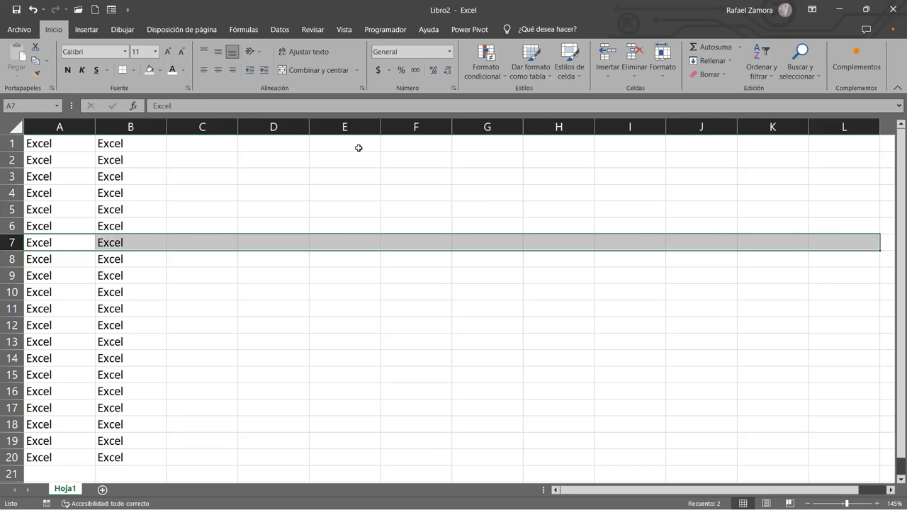
drag(273, 143, 649, 454)
click(709, 340)
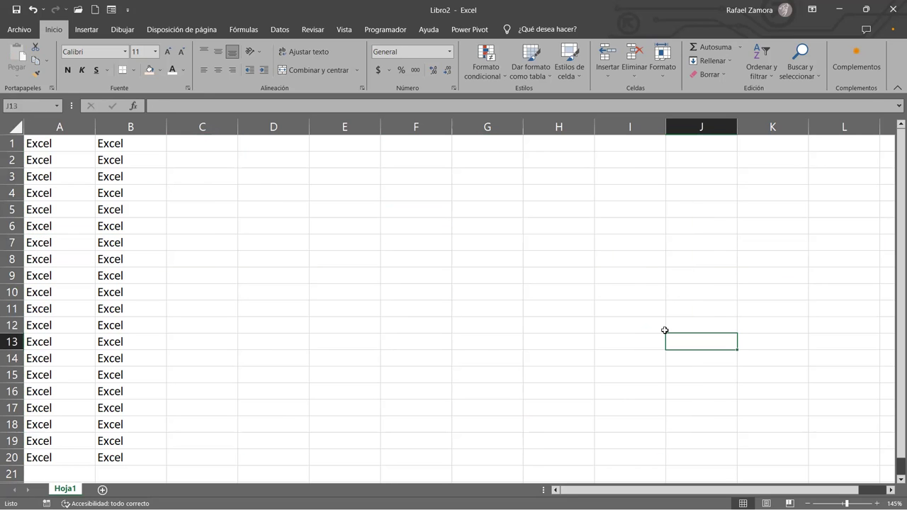
click(485, 125)
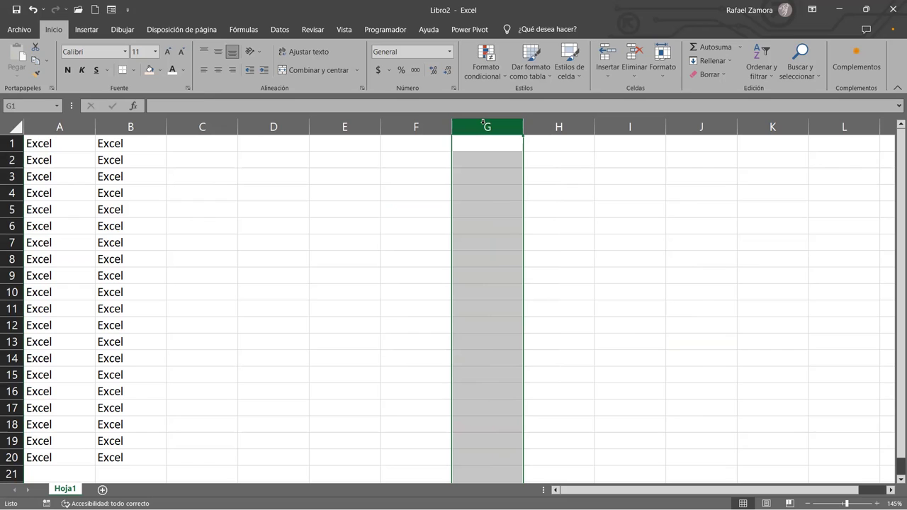
click(11, 226)
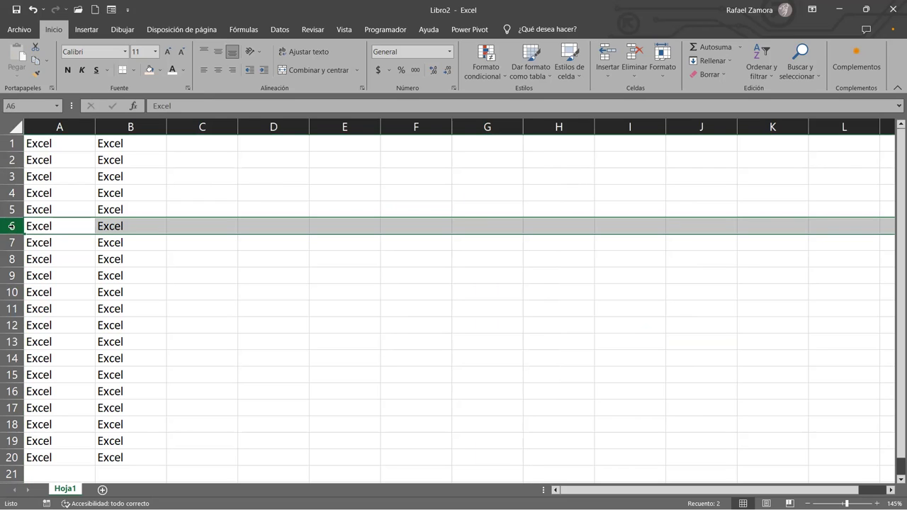
drag(67, 225, 811, 247)
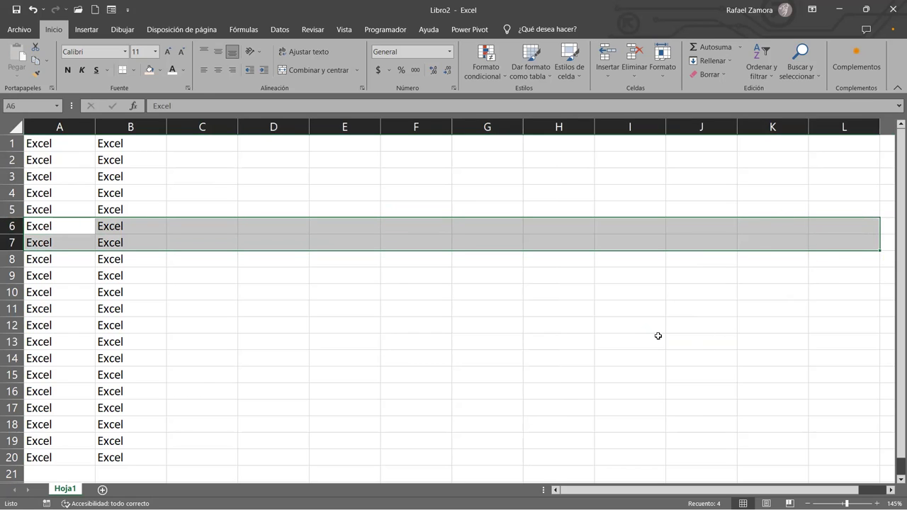
click(559, 346)
click(612, 128)
click(535, 226)
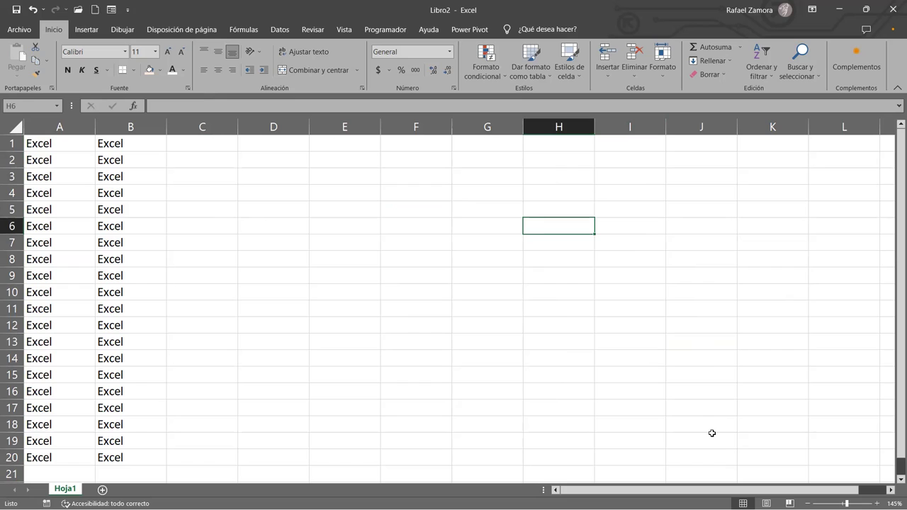
click(174, 277)
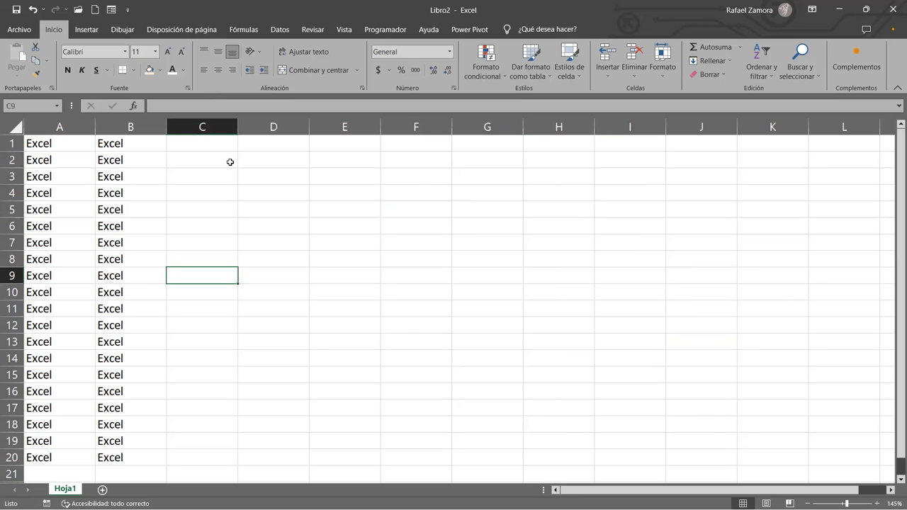
click(204, 139)
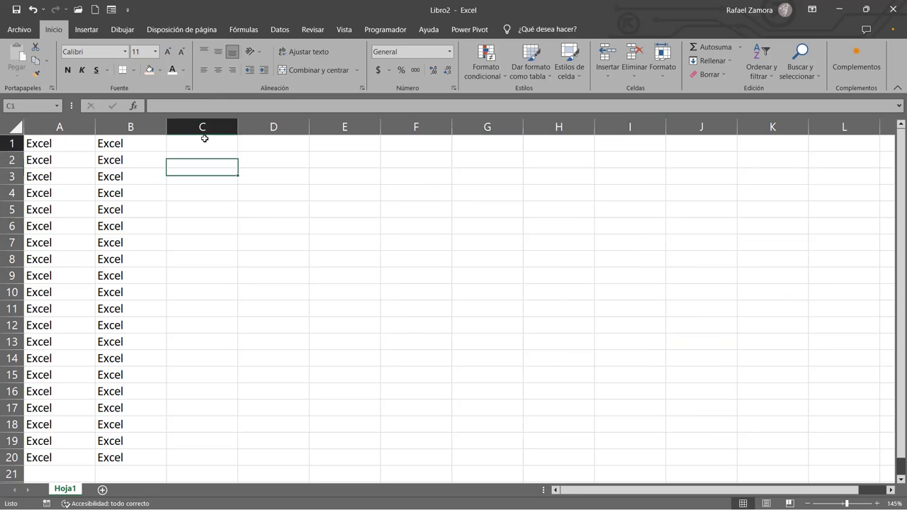
click(112, 143)
Step: Try selecting the A1:B20 block by dragging, then clear the selection
drag(45, 142, 138, 456)
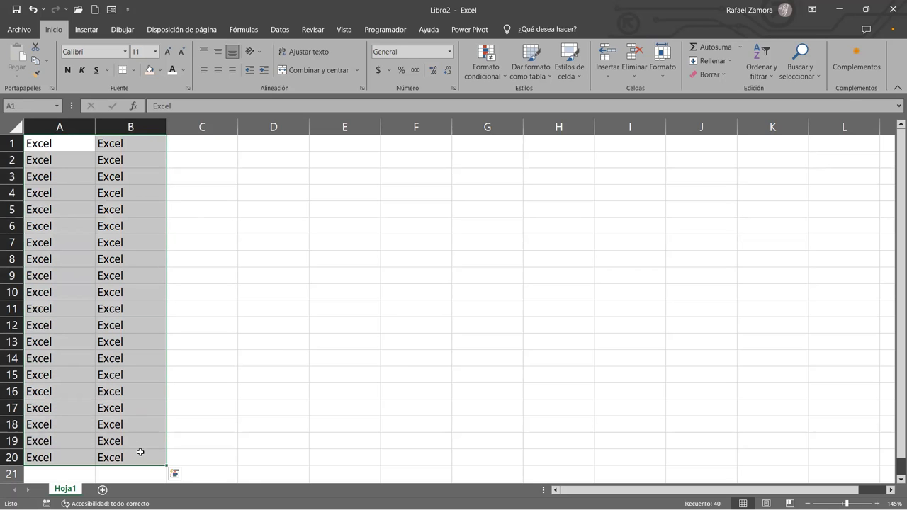
click(179, 389)
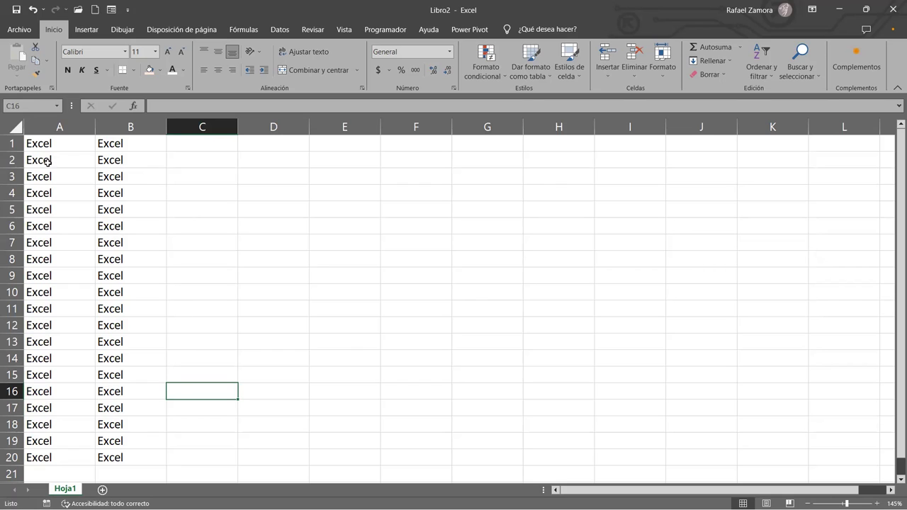
click(125, 142)
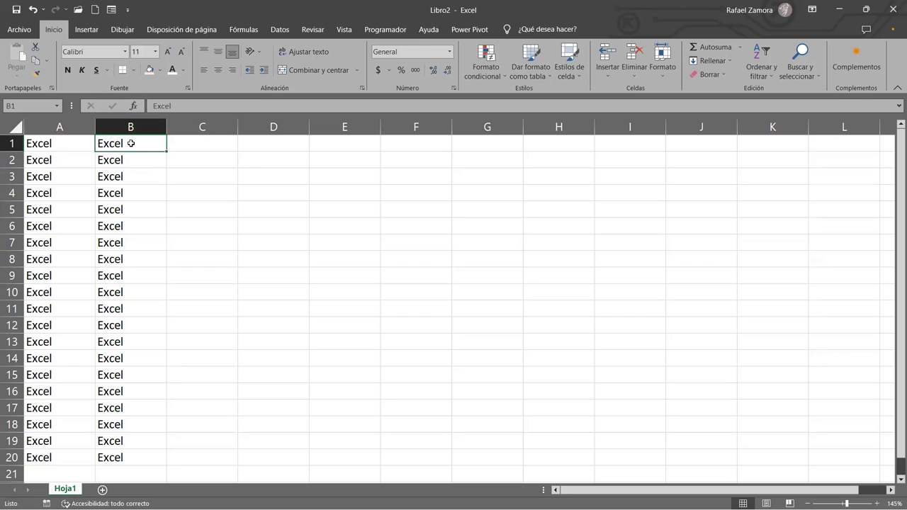
drag(131, 143, 103, 429)
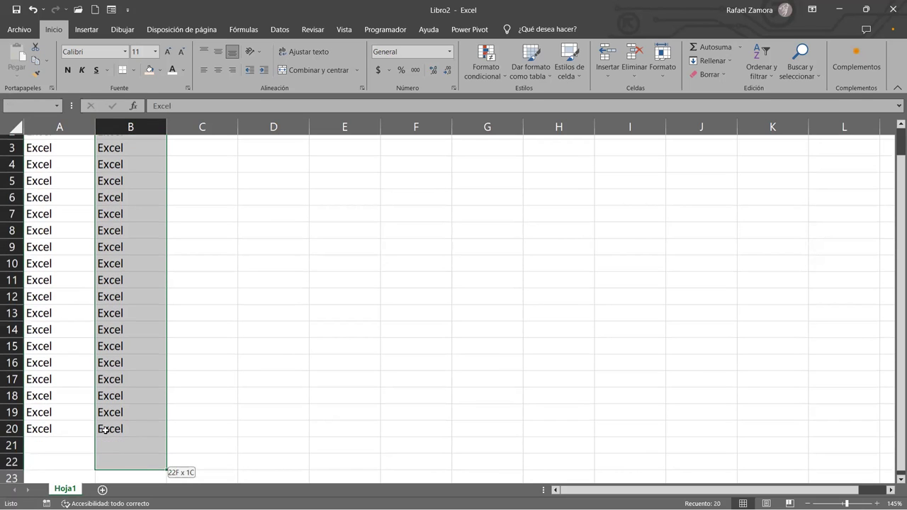
scroll(58, 164, up, 1)
click(66, 149)
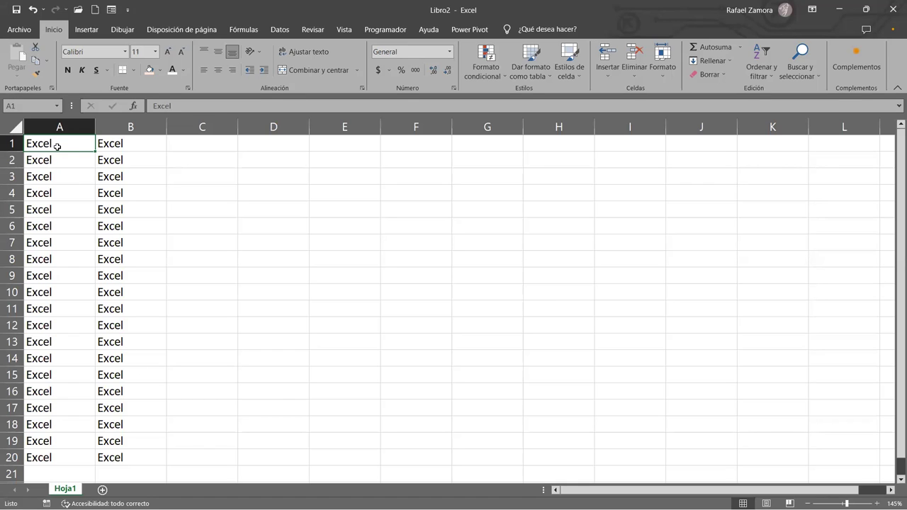
drag(58, 139, 146, 452)
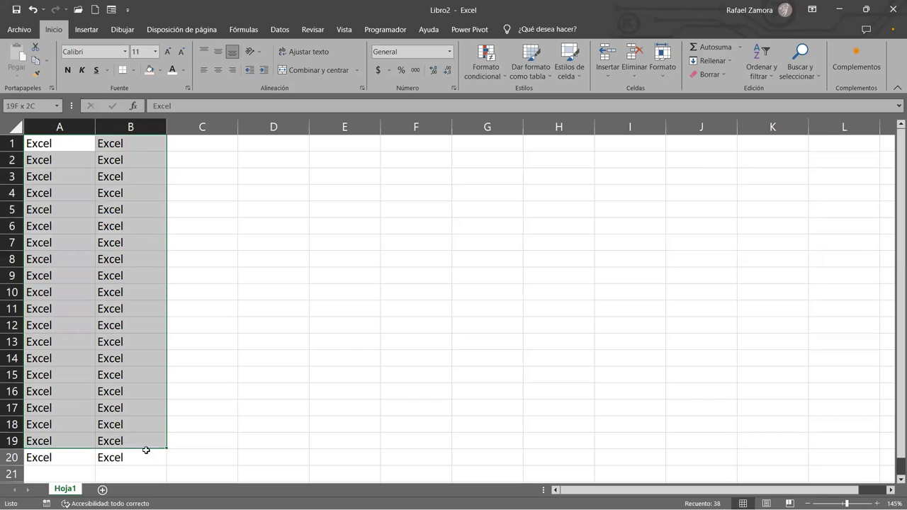
click(128, 340)
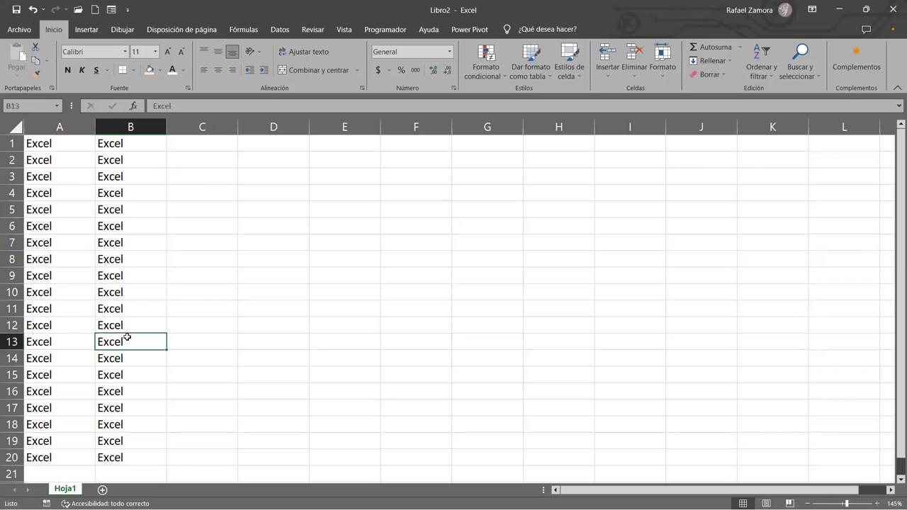
Step: Select A1:B20 from A1 using Ctrl+Shift+Down and Ctrl+Shift+Right, leaving it selected
click(49, 145)
key(ctrl+shift+Down)
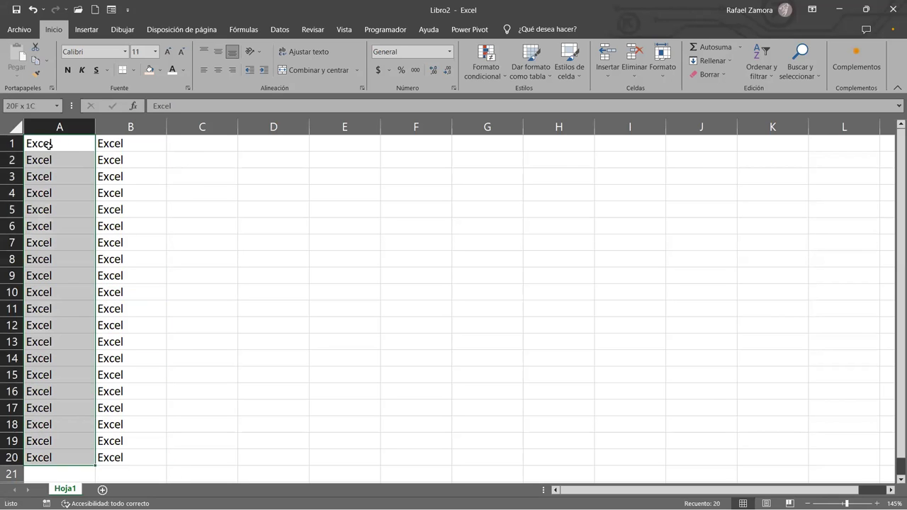
key(shift+Right)
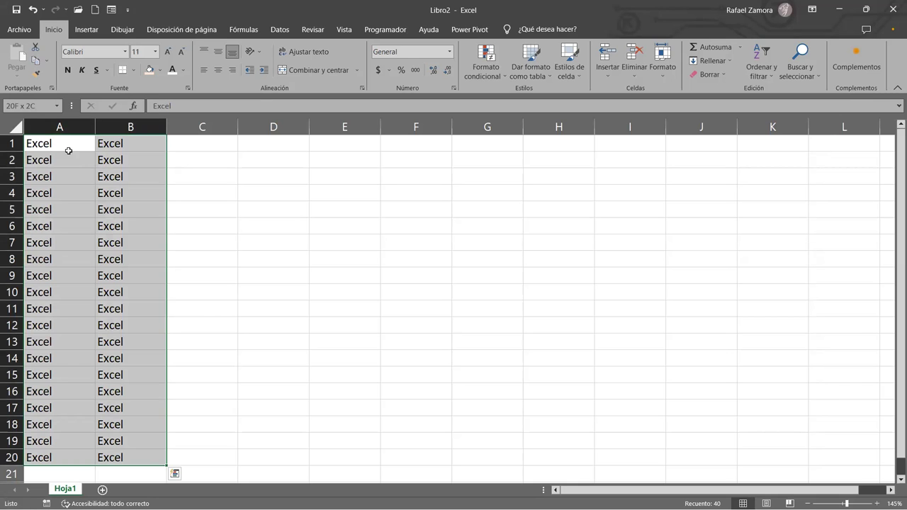
click(70, 145)
key(ctrl+shift+Down)
key(shift+Right)
click(70, 145)
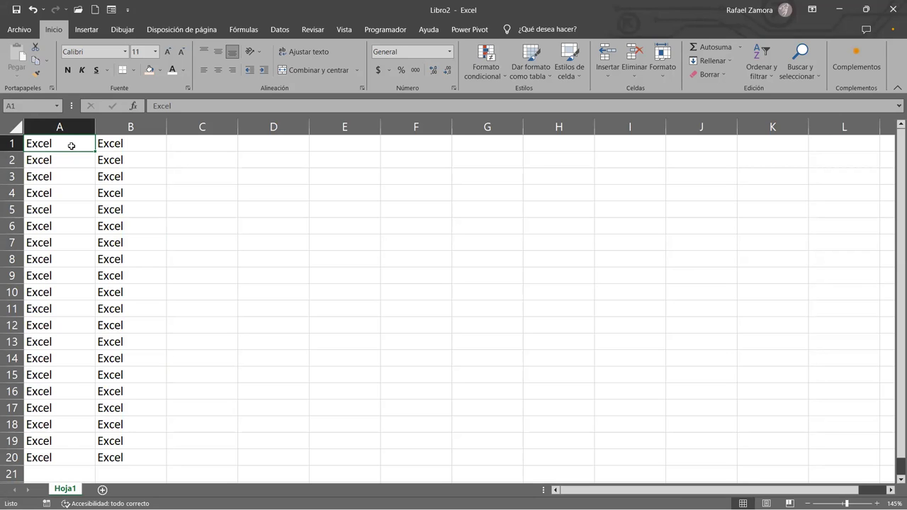
key(ctrl+shift+Down)
key(shift+Right)
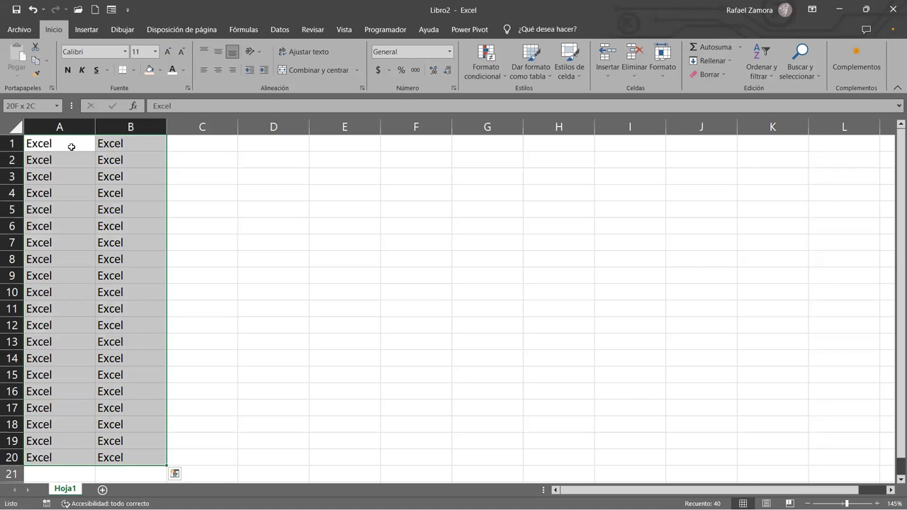
click(72, 146)
click(654, 458)
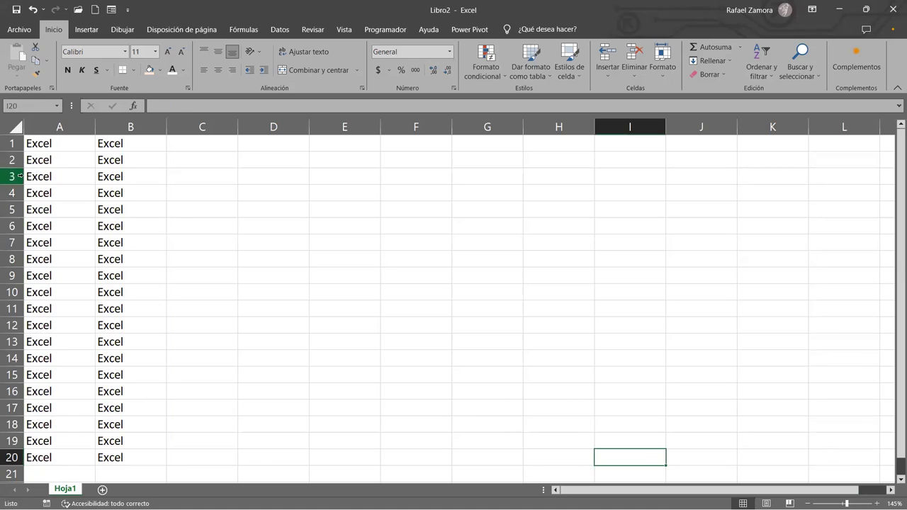
click(72, 147)
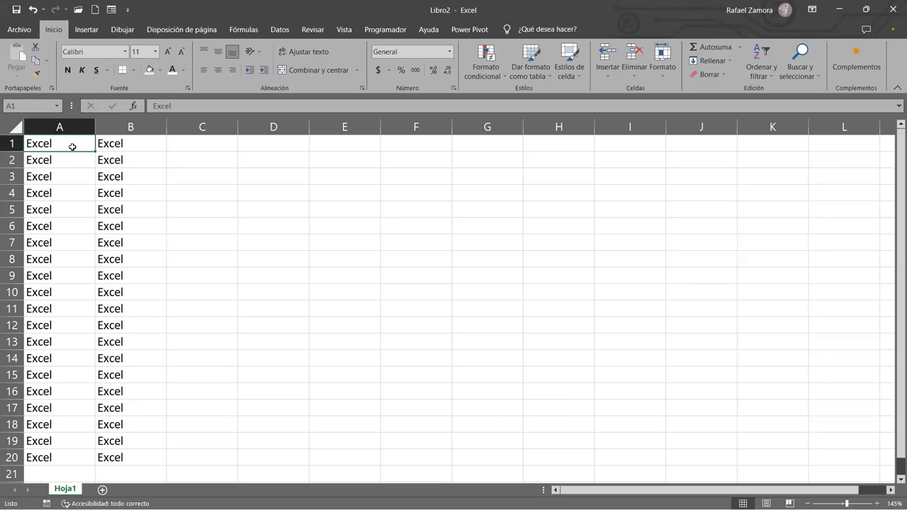
key(ctrl+shift+Down)
key(ctrl+shift+Right)
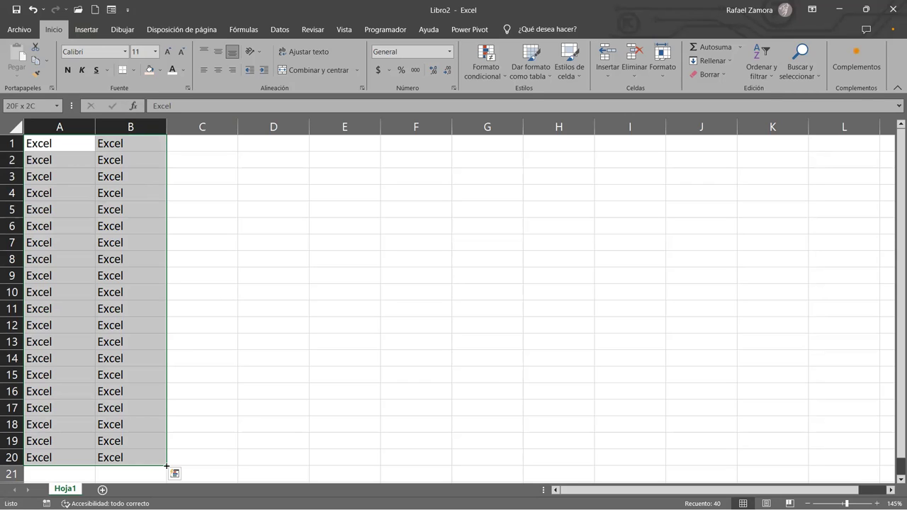
Step: Drag the fill handle of A1:B20 right so 'Excel' fills A1:D20
drag(166, 466, 193, 466)
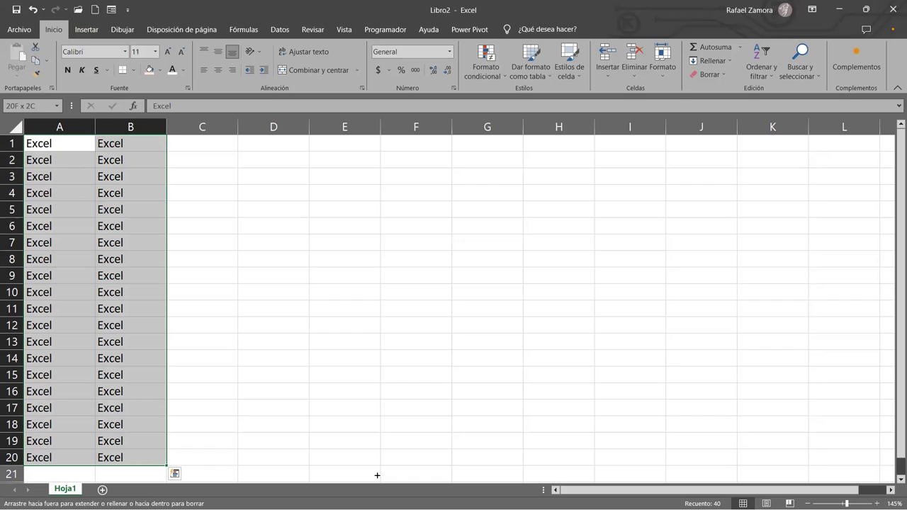
drag(377, 476, 329, 463)
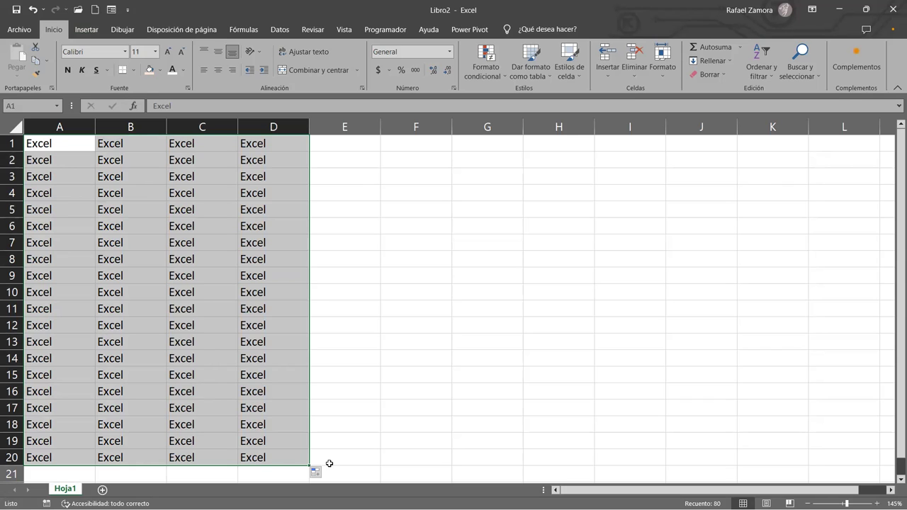
click(433, 346)
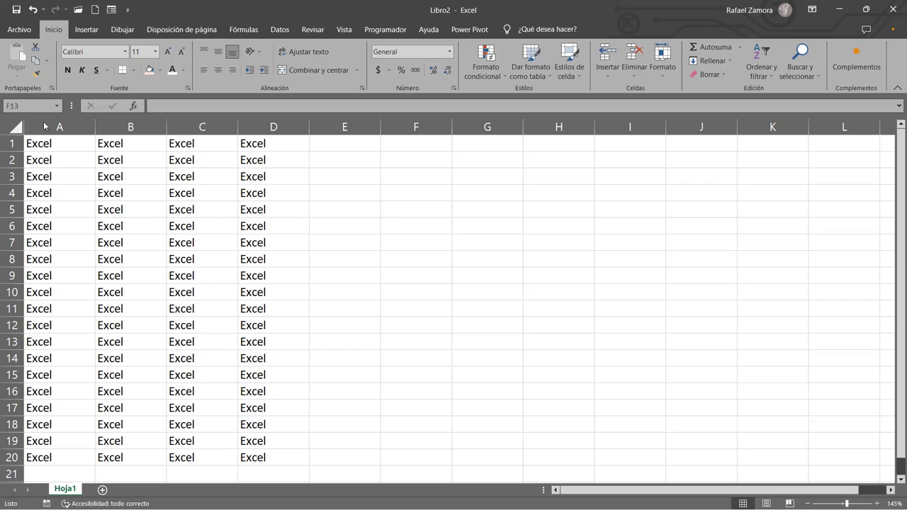
Step: Copy the Excel entries in B1:B20 into column F starting at F1
click(43, 143)
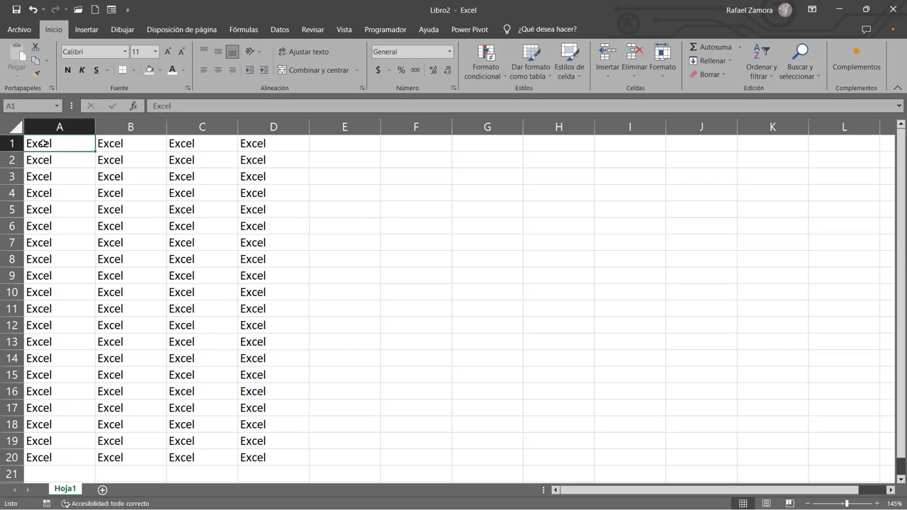
drag(122, 146, 113, 179)
click(125, 140)
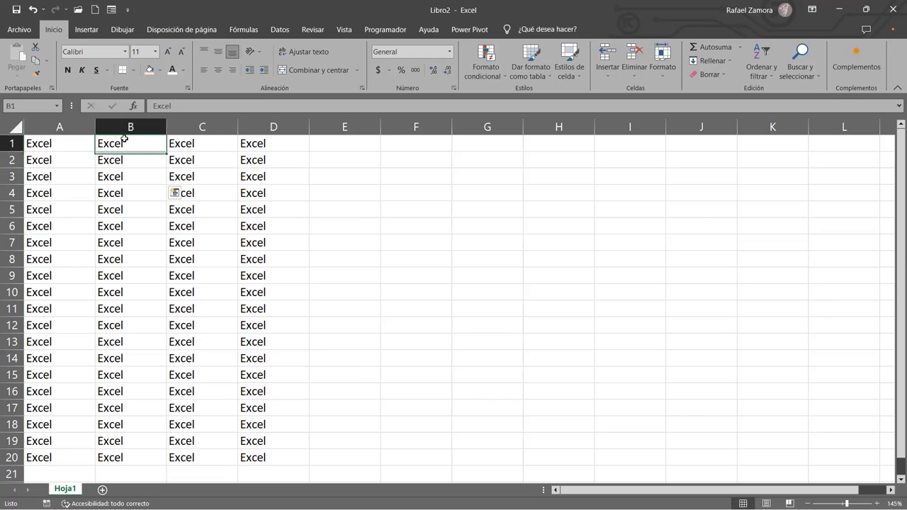
key(ctrl+shift+Down)
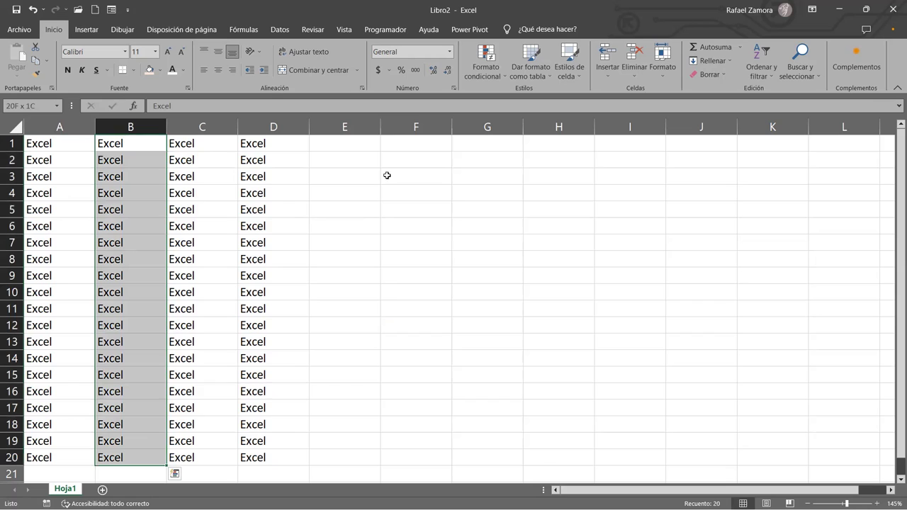
key(ctrl+q)
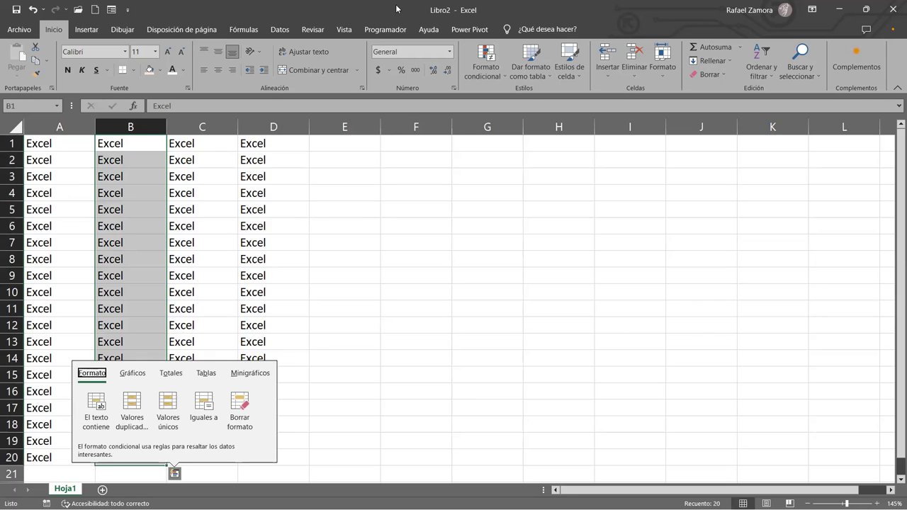
key(Escape)
key(ctrl+c)
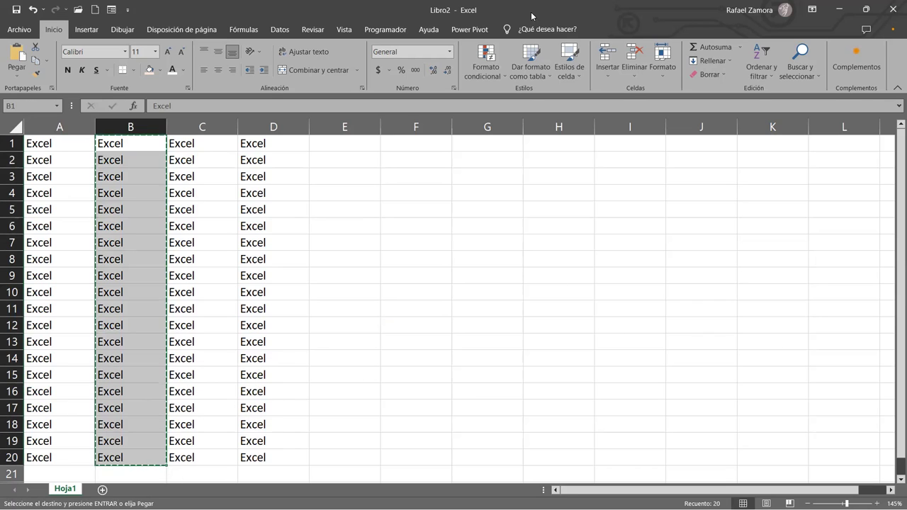
click(431, 142)
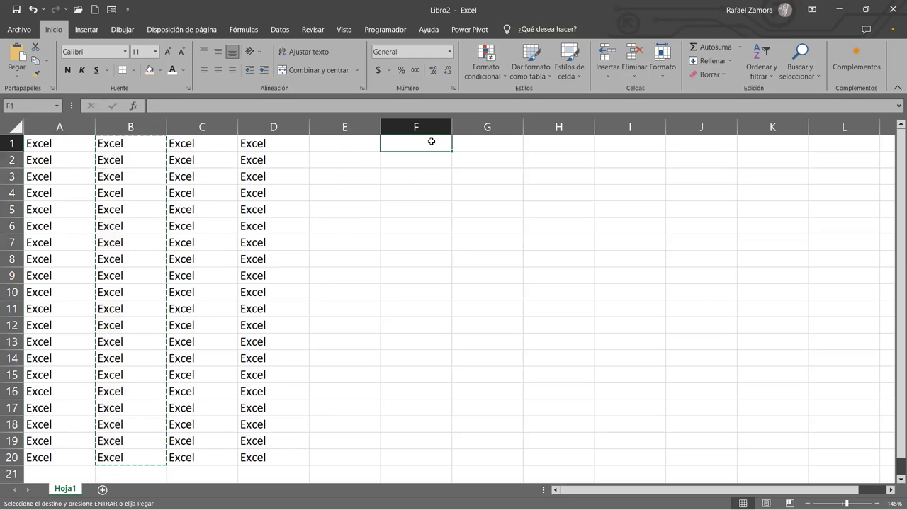
key(ctrl+v)
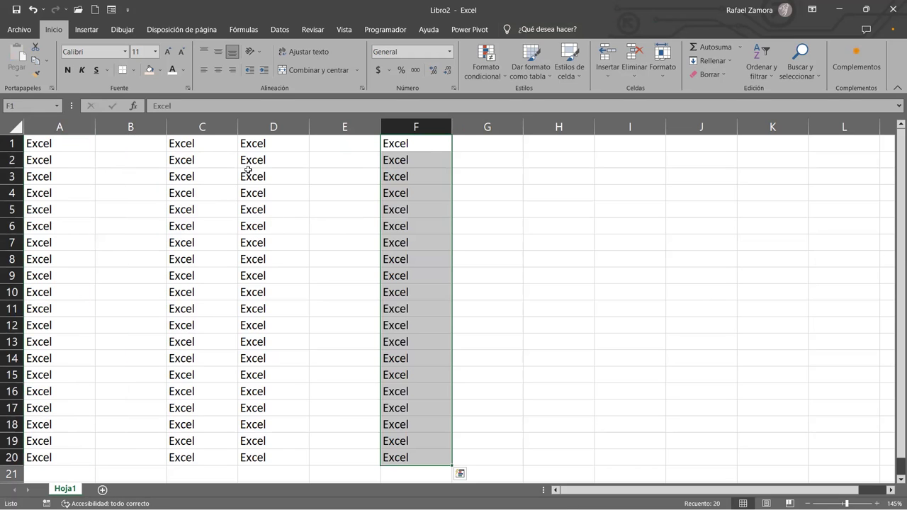
Step: Move the Excel entries in D1:D20 over into column H
click(264, 144)
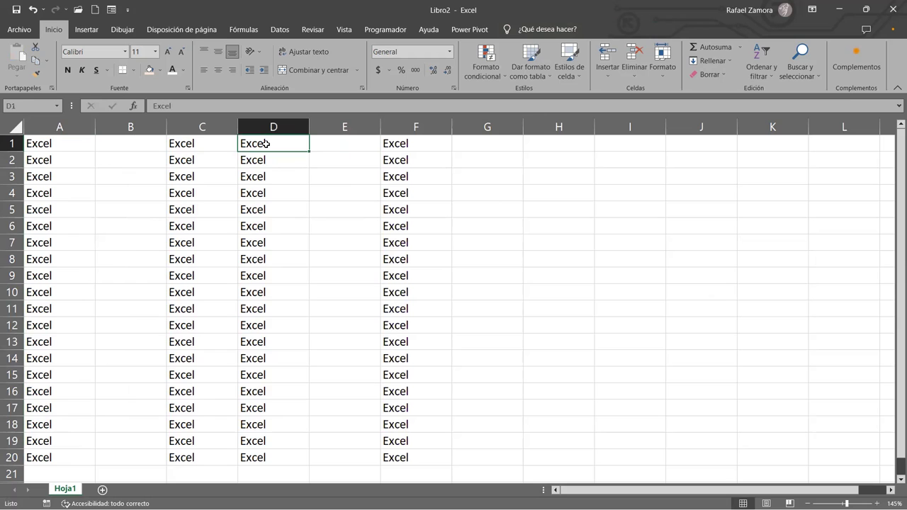
key(ctrl+shift+Down)
key(ctrl+x)
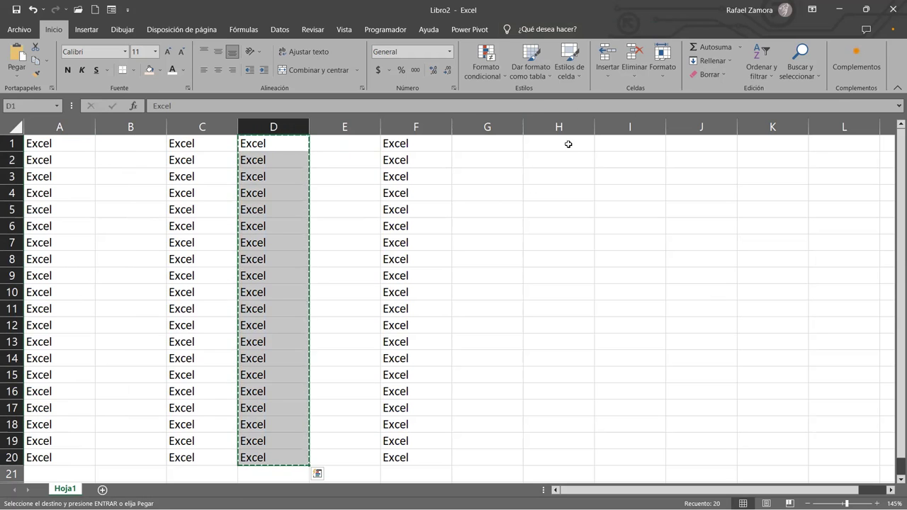
key(Escape)
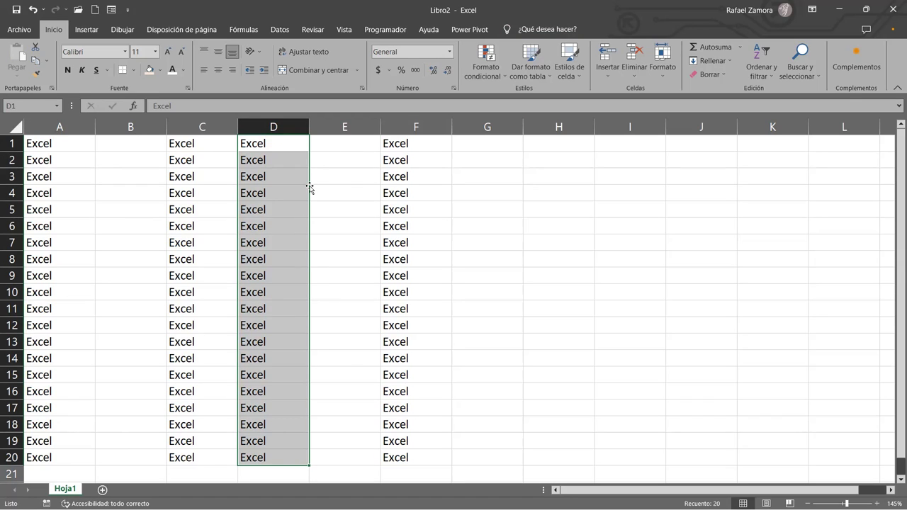
drag(310, 188, 534, 186)
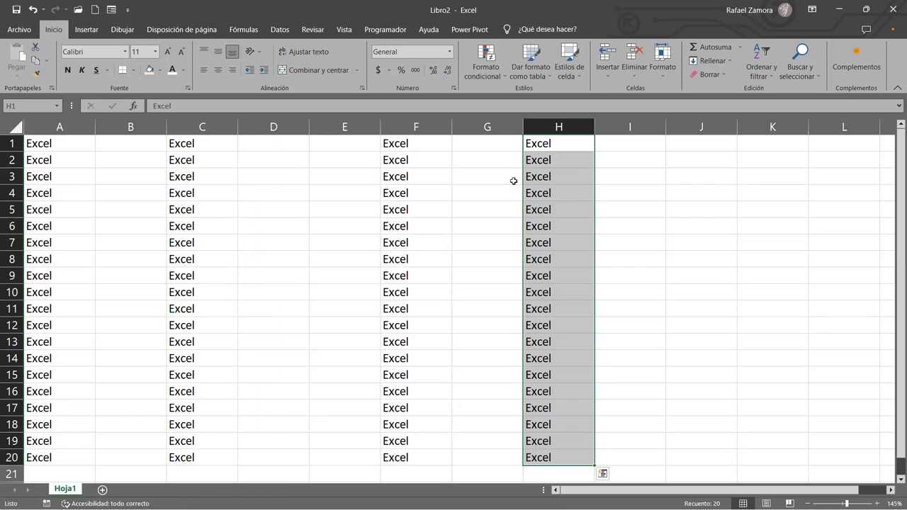
Step: Deselect column H and select the entire empty column D
click(676, 321)
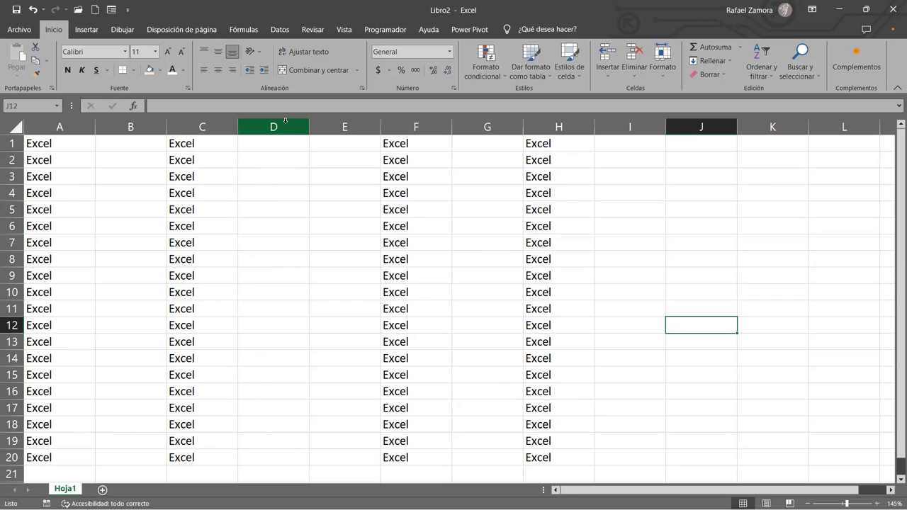
click(285, 126)
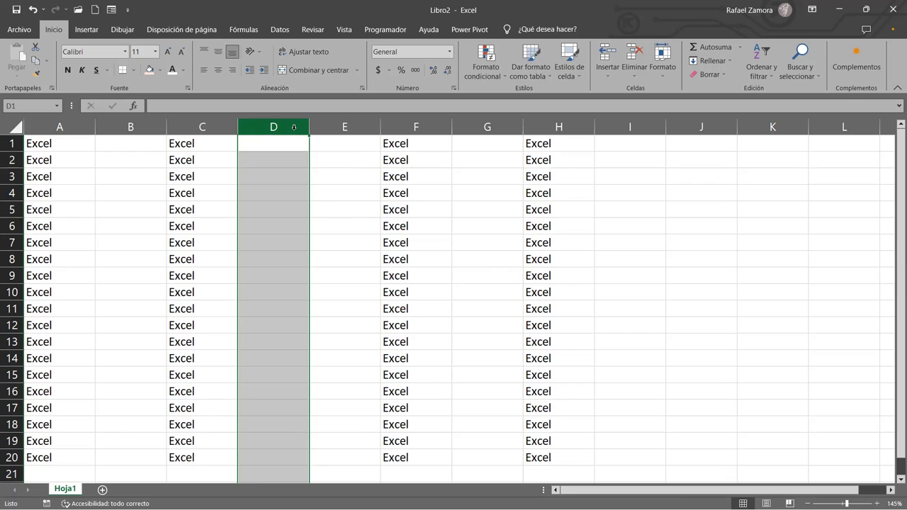
right_click(294, 127)
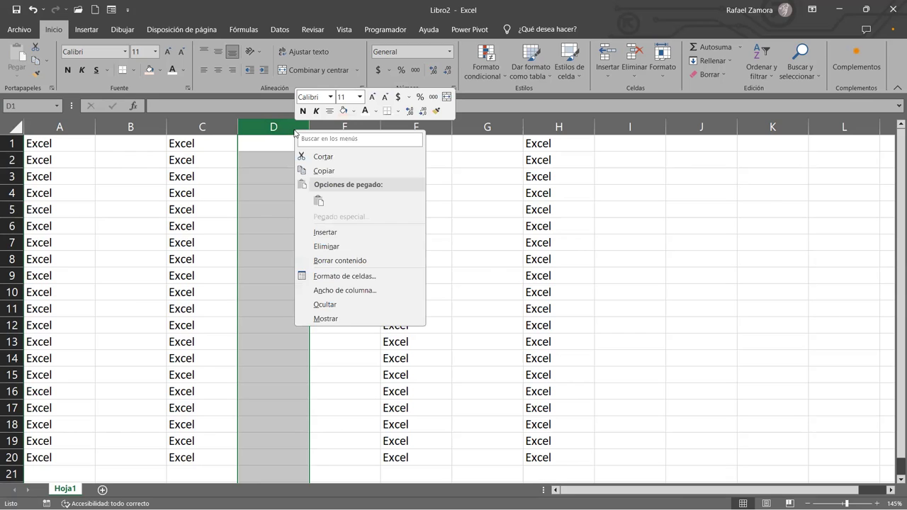
click(350, 246)
key(ctrl+z)
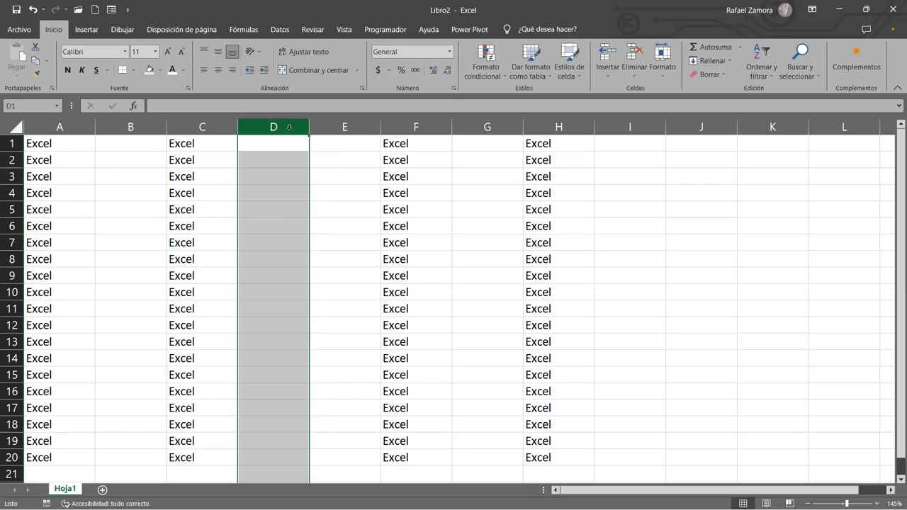
right_click(289, 127)
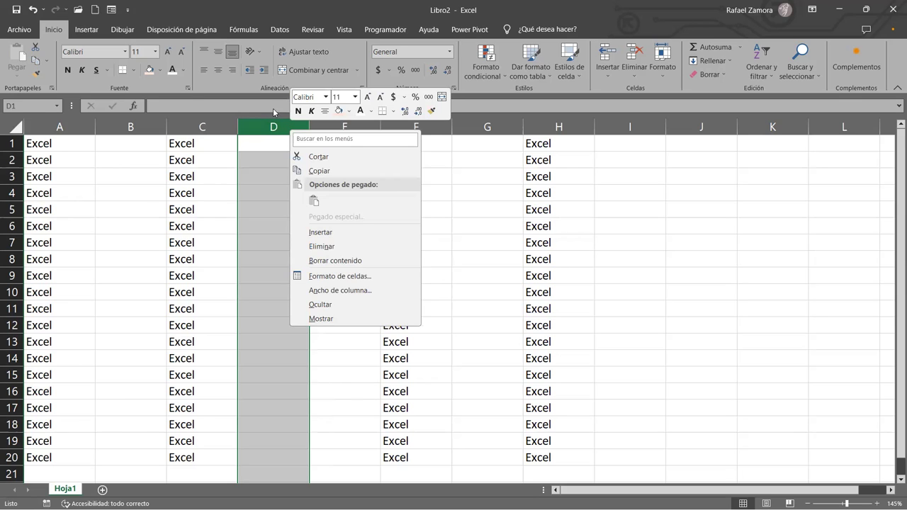
click(277, 127)
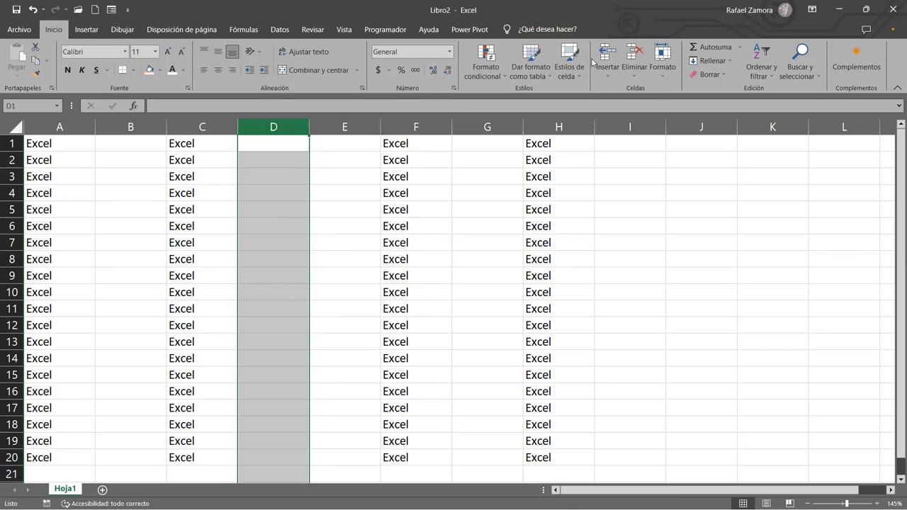
click(635, 75)
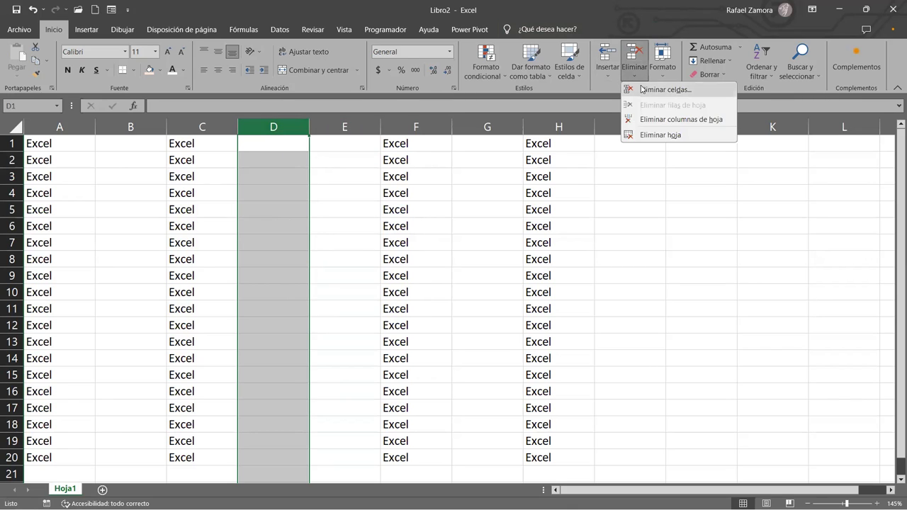
click(658, 120)
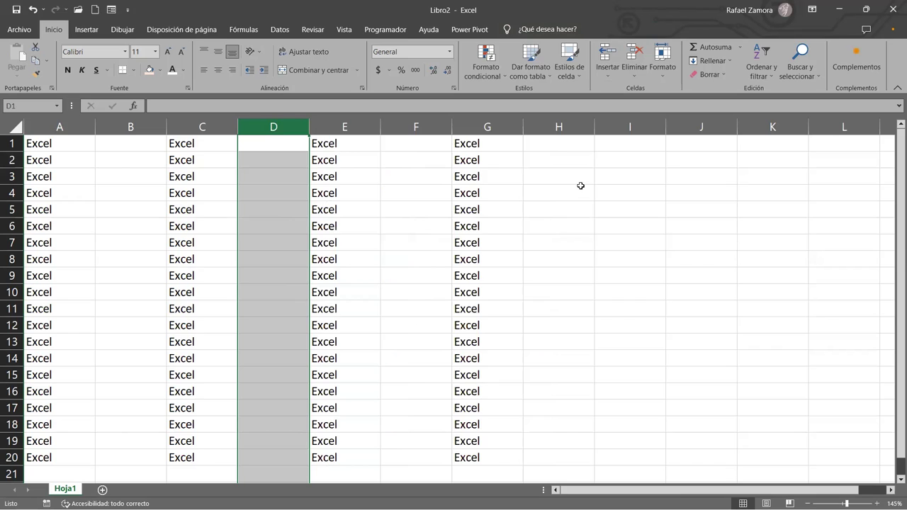
key(ctrl+z)
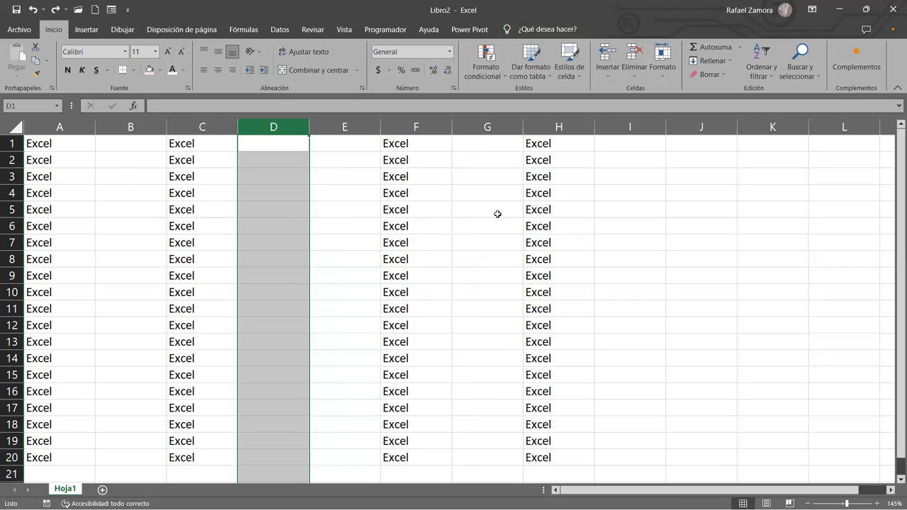
click(496, 216)
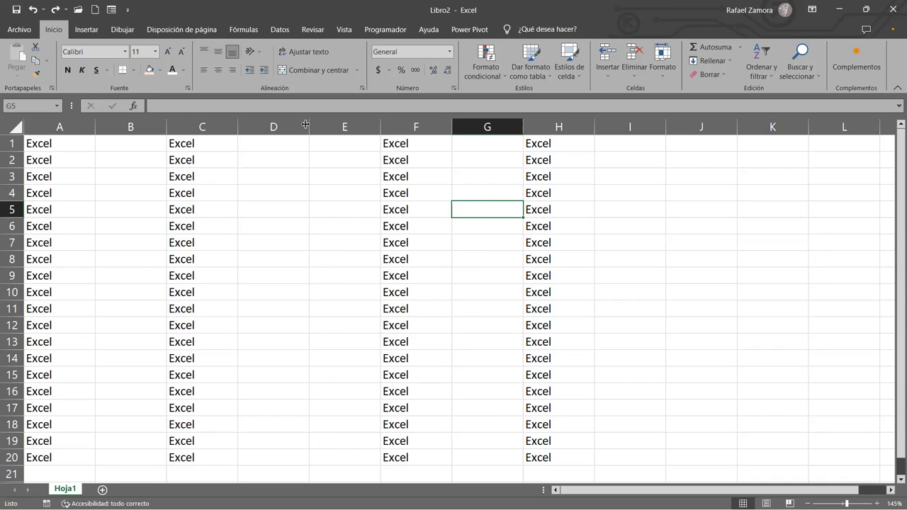
click(284, 130)
Step: Select the empty column D and delete it with Ctrl+-, shifting the entries left
click(761, 295)
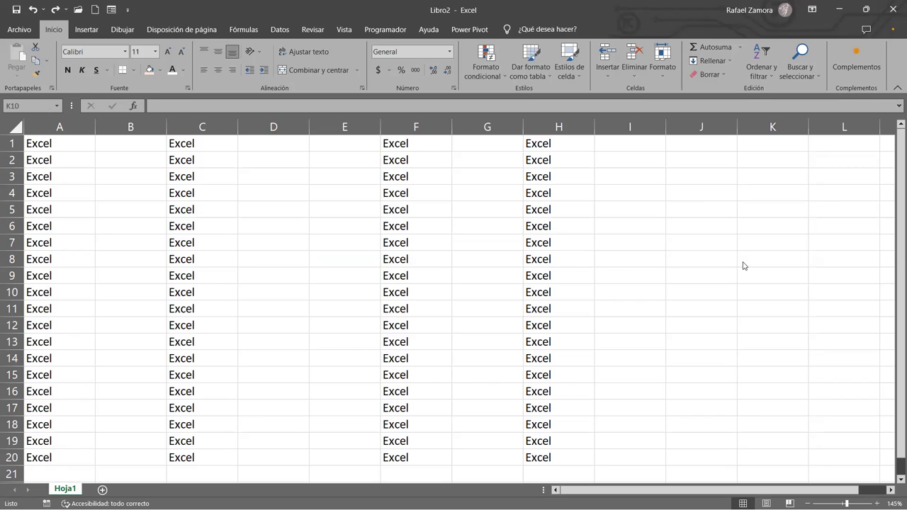
click(303, 129)
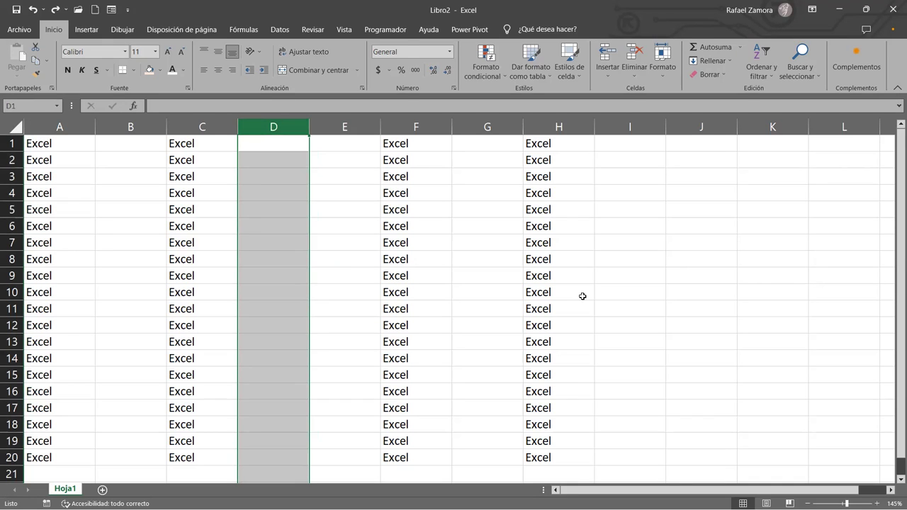
click(292, 173)
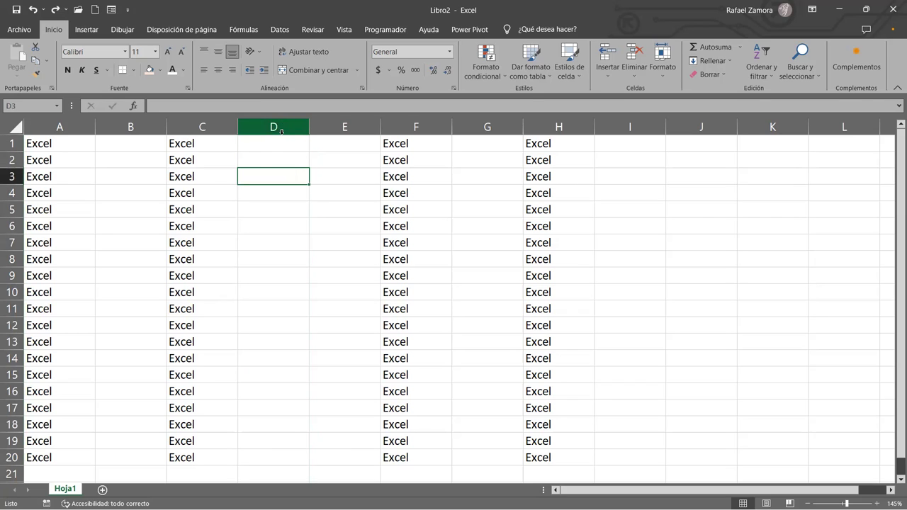
click(273, 120)
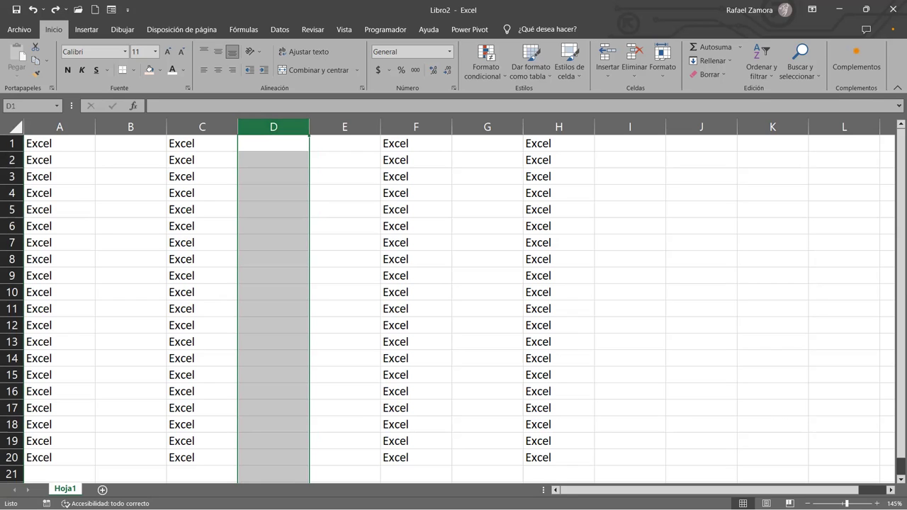
drag(274, 143, 286, 457)
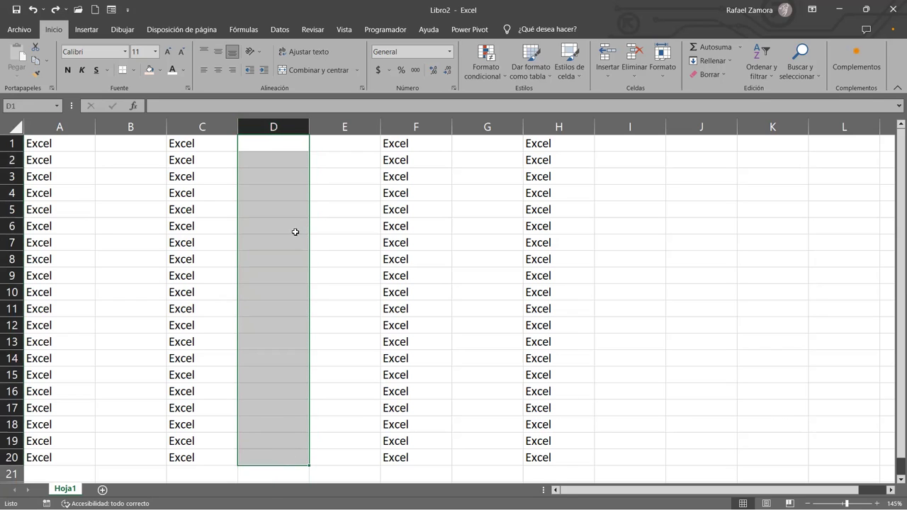
click(292, 124)
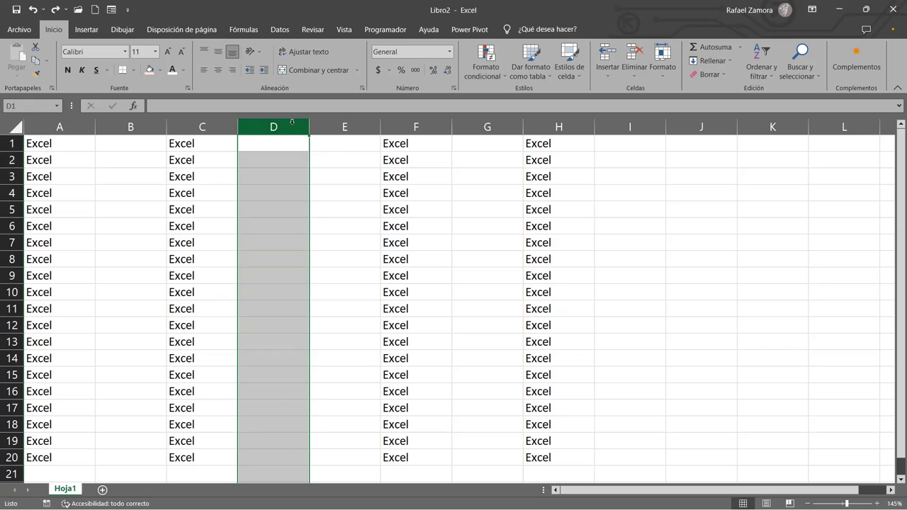
key(ctrl+minus)
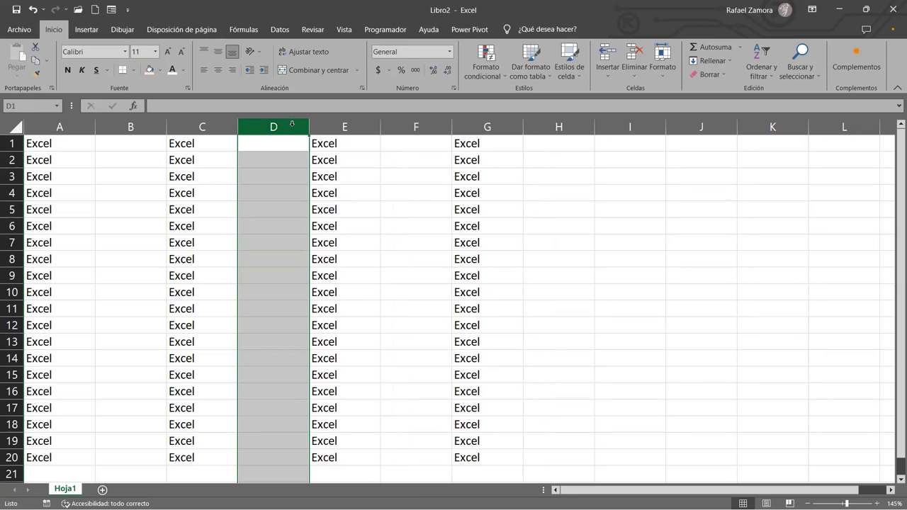
click(9, 259)
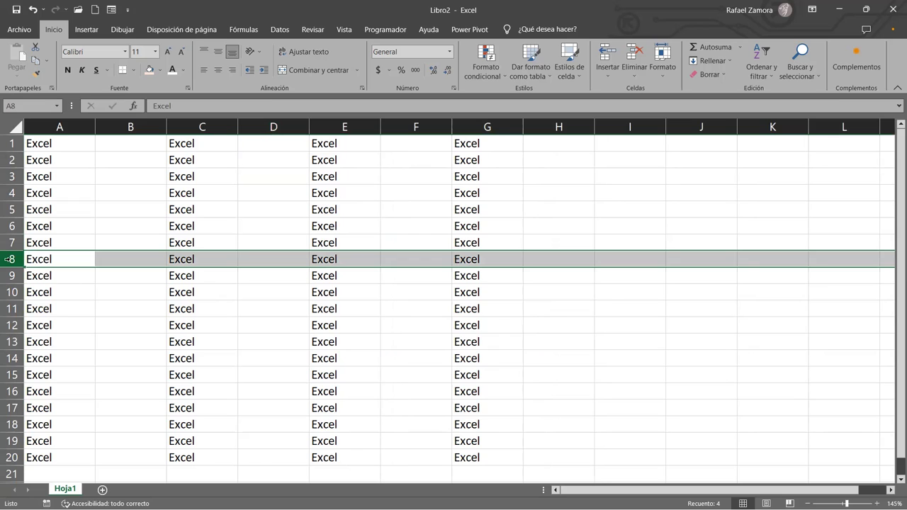
Step: Insert blank rows at row 8, then remove the extras so only rows 8–10 stay empty
key(ctrl+plus)
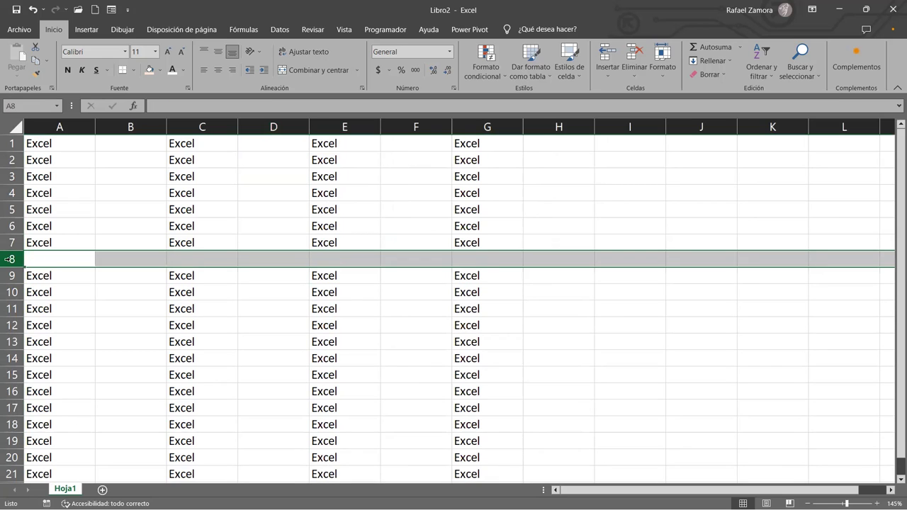
key(ctrl+plus)
key(ctrl+plus)
key(ctrl+plus)
key(ctrl+plus)
key(ctrl+plus)
key(ctrl+plus)
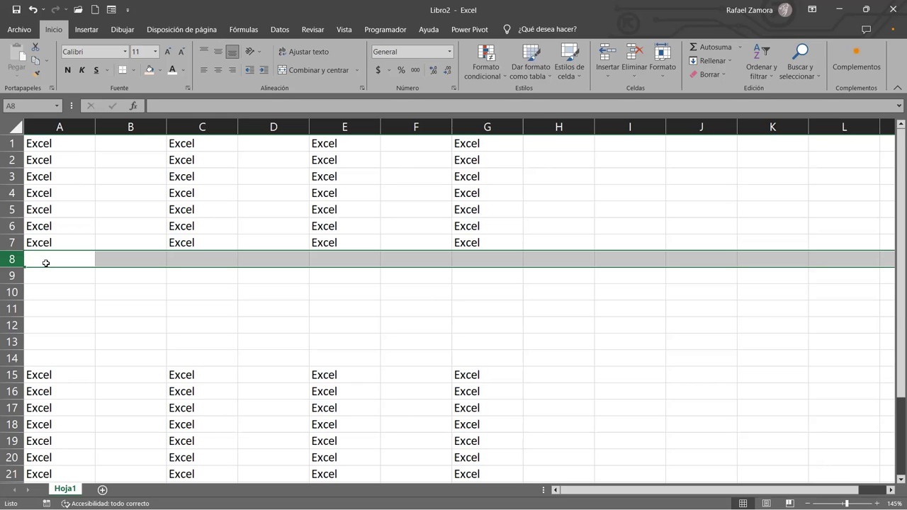
key(ctrl+minus)
key(ctrl+minus)
key(ctrl+minus)
key(ctrl+minus)
drag(42, 190, 478, 188)
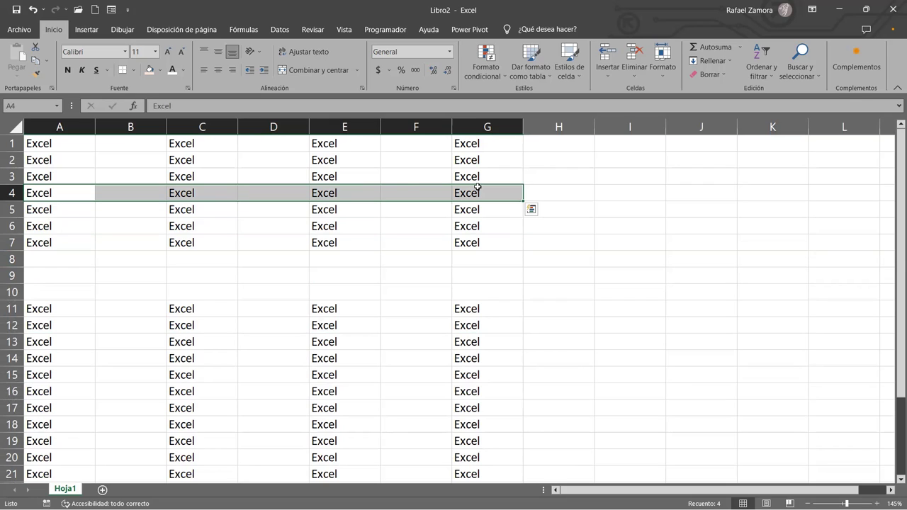
Step: Clear cell E4, restore it, then start re-editing it with the letter E
click(323, 193)
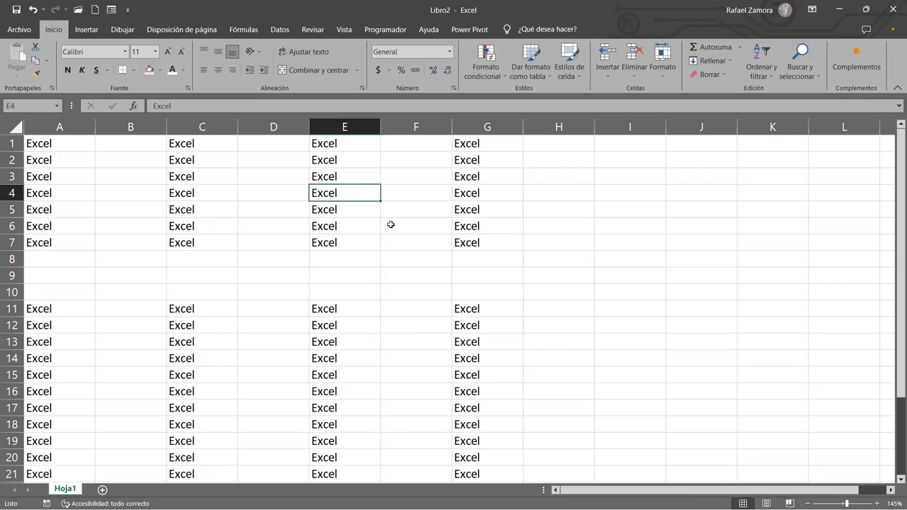
key(Delete)
key(ctrl+z)
key(BackSpace)
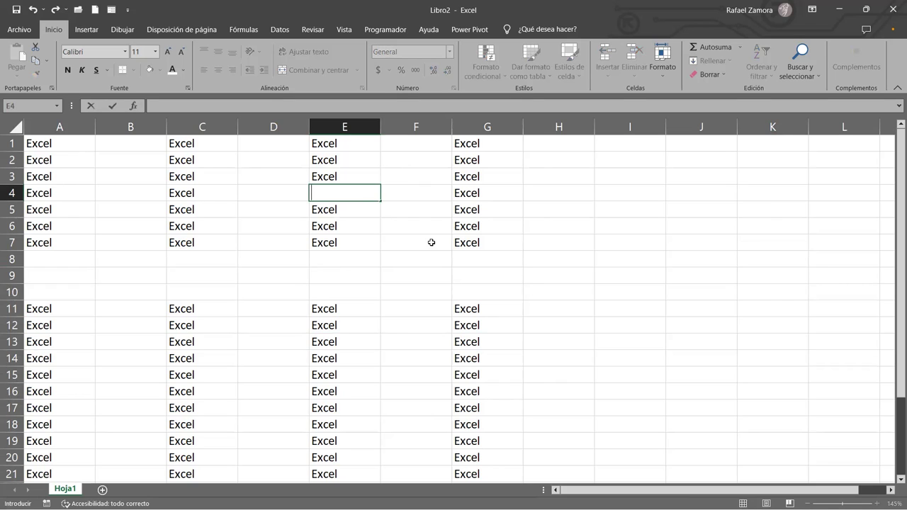
text(Excel)
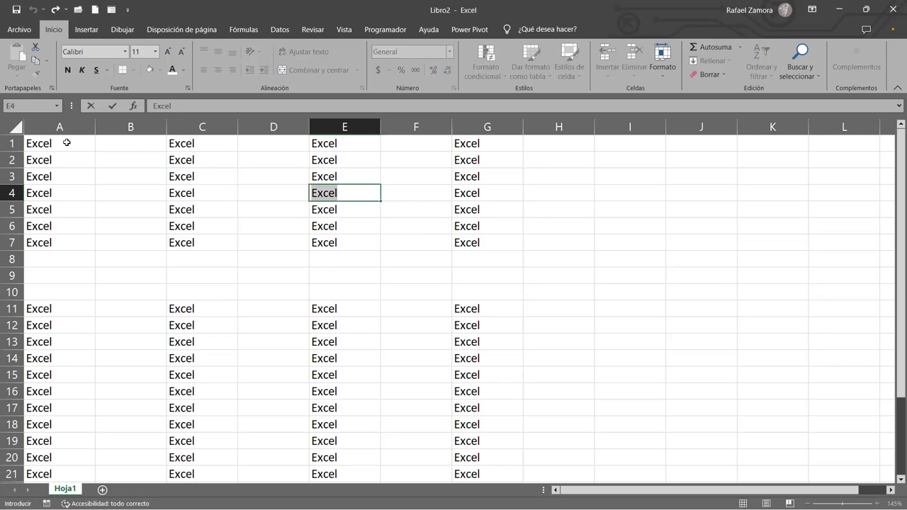
Step: Clear the range A11:G15, then undo so its Excel entries remain
drag(45, 308, 507, 365)
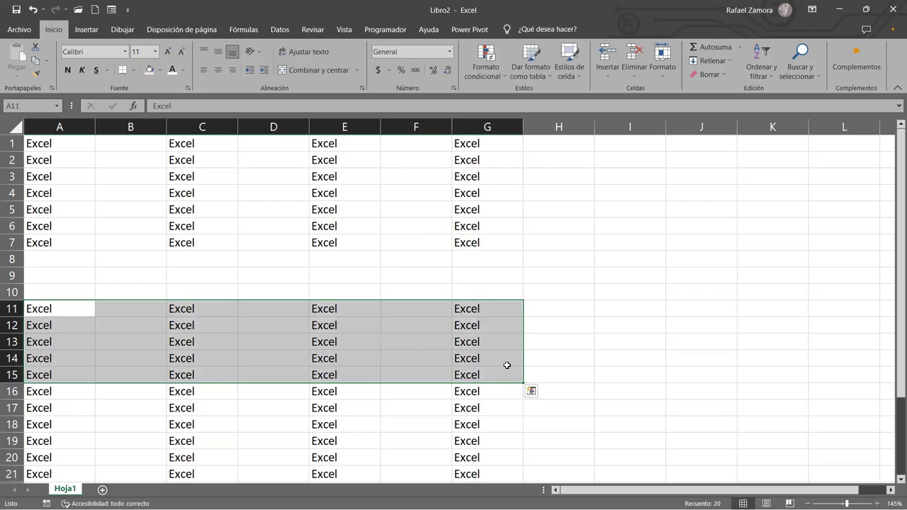
key(Delete)
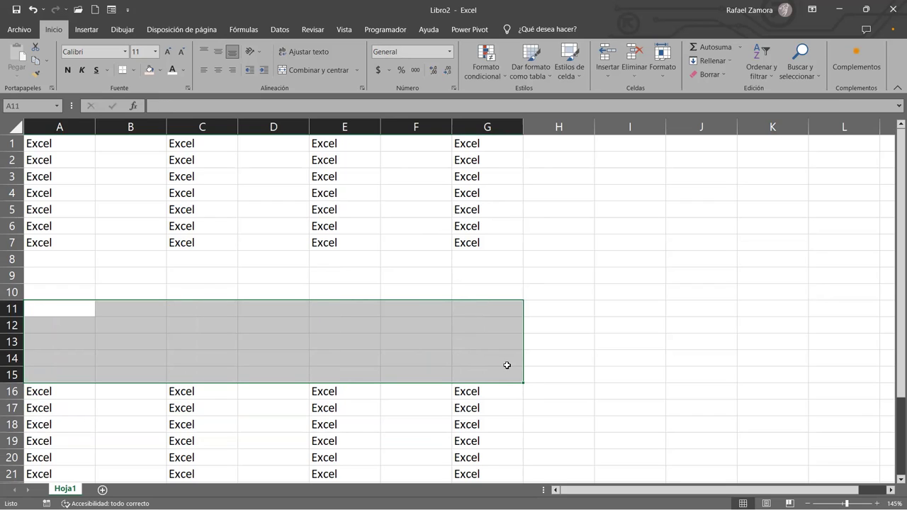
key(ctrl+z)
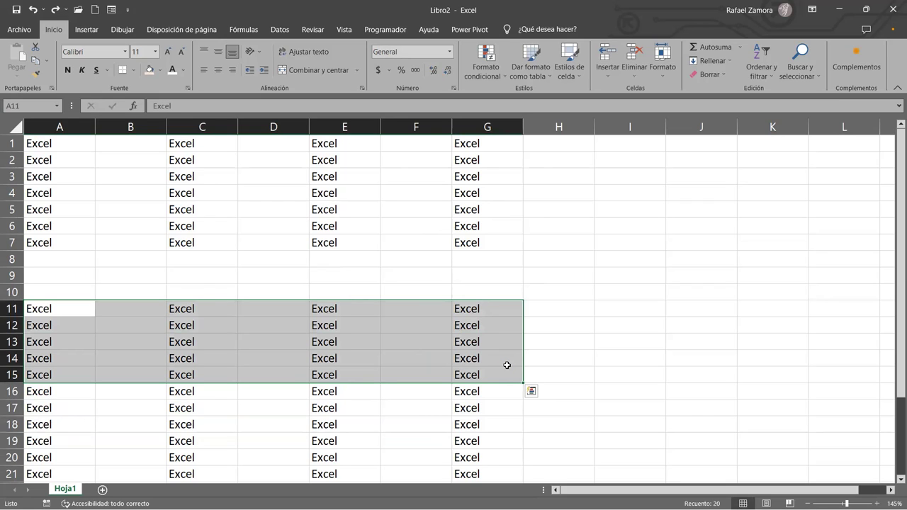
key(BackSpace)
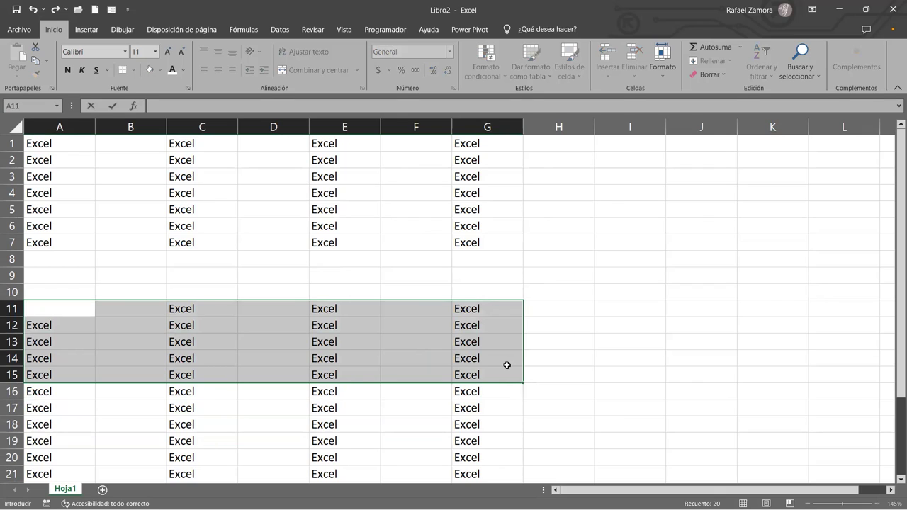
key(Escape)
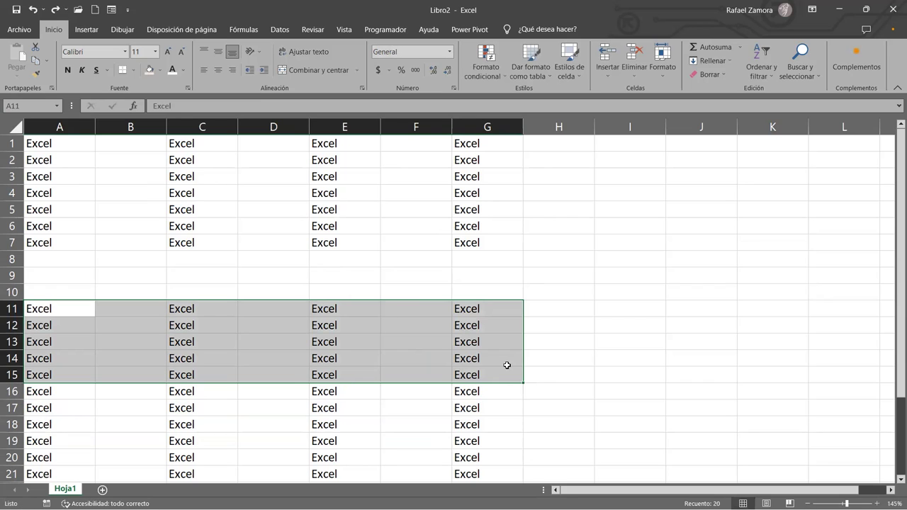
click(564, 305)
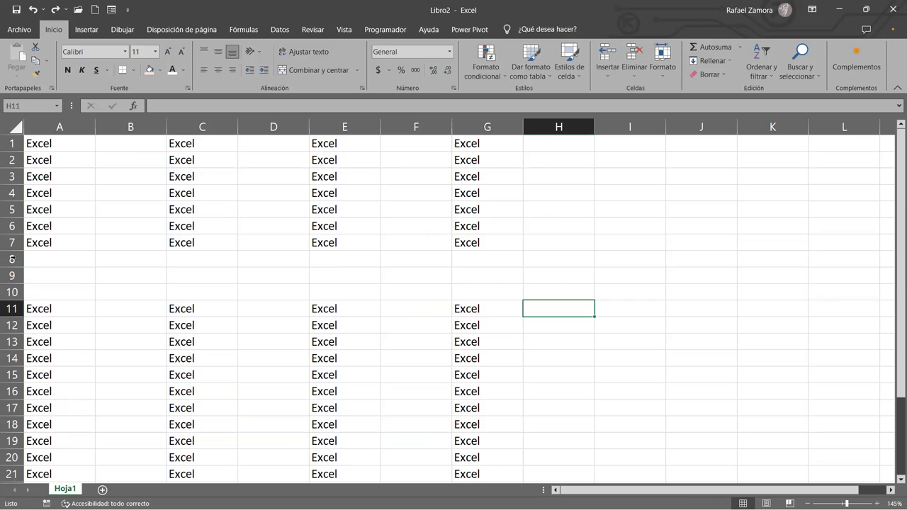
Step: Delete the empty rows 8 to 10
drag(12, 259, 7, 292)
key(ctrl+minus)
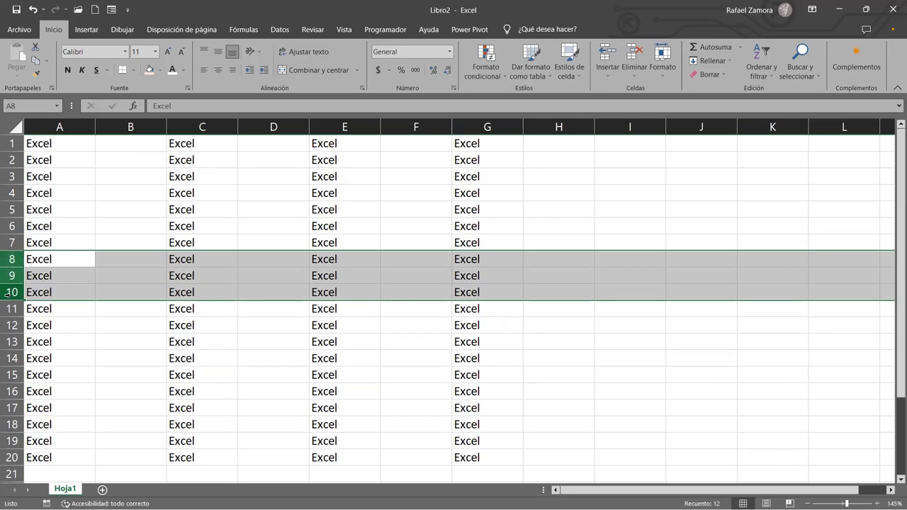
click(376, 357)
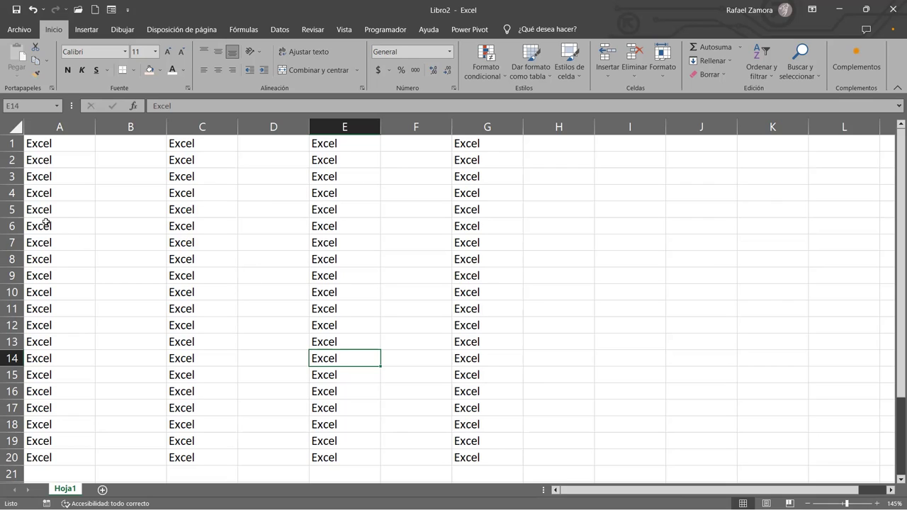
Step: Clear A6:A10, C6:C10, E6:E10 and G6:G10 together, then undo to restore them
drag(46, 222, 45, 292)
ctrl+click(183, 227)
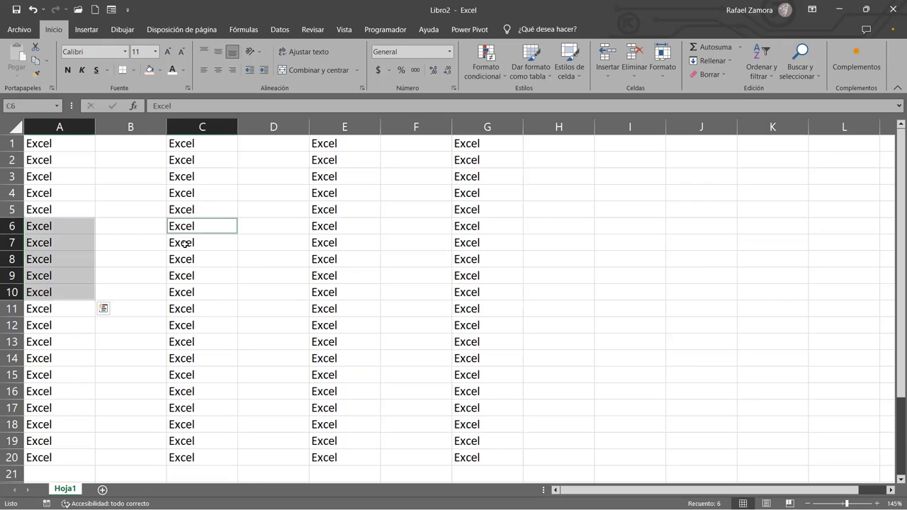
drag(184, 244, 185, 292)
drag(333, 225, 330, 288)
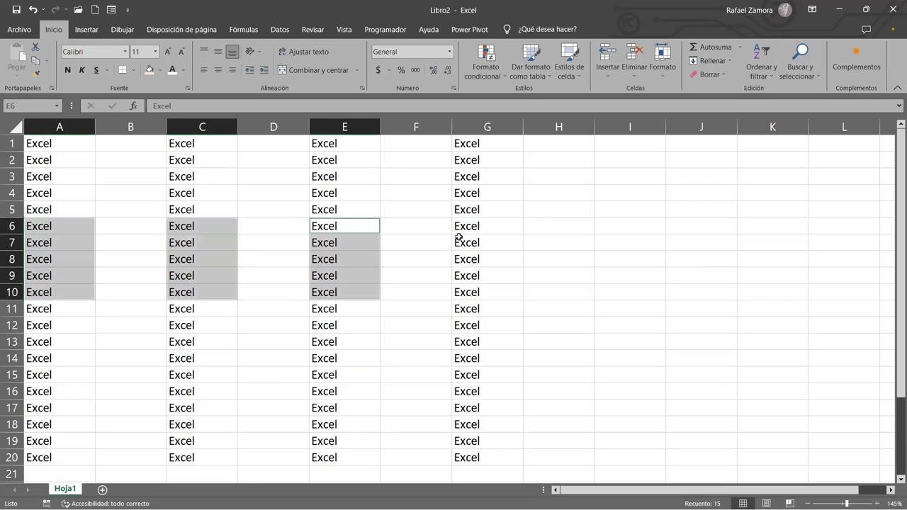
drag(464, 226, 465, 282)
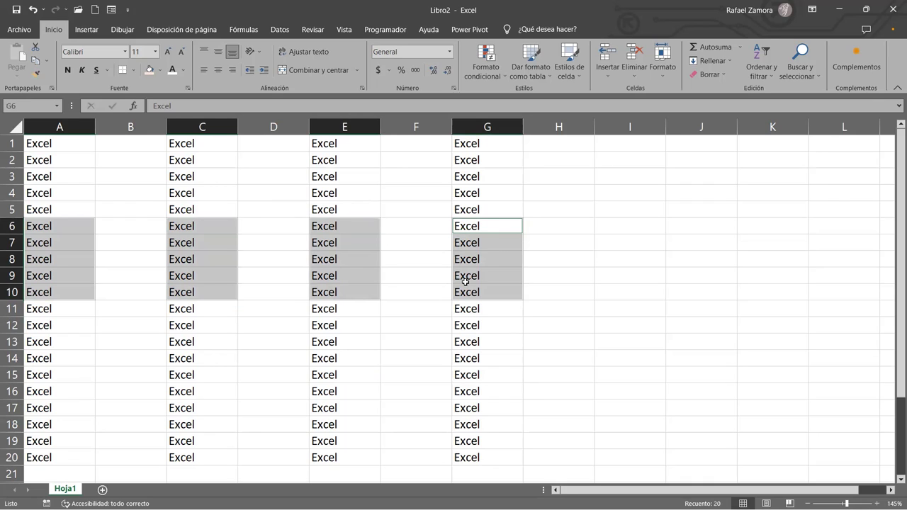
key(Delete)
key(ctrl+z)
click(538, 282)
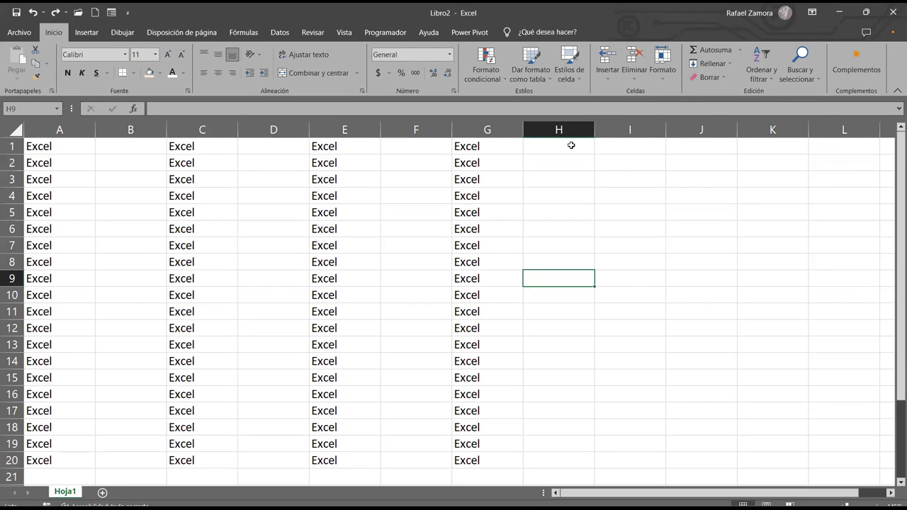
Step: Enter the number 1 in cell H1
click(572, 143)
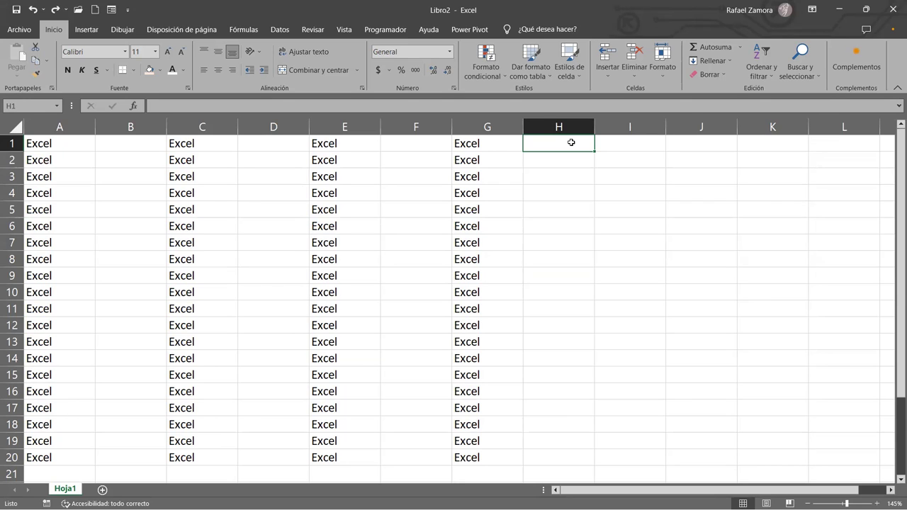
key(Right)
key(Right)
key(Right)
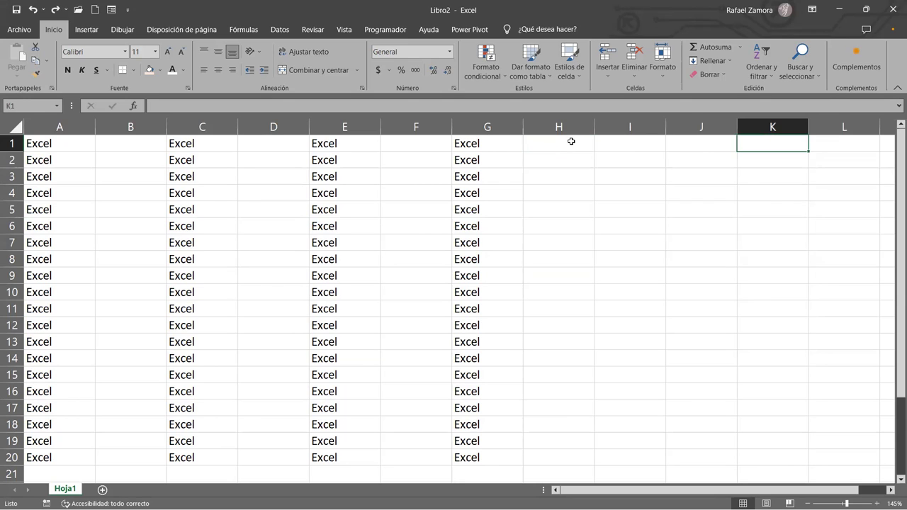
click(571, 144)
text(1)
key(Return)
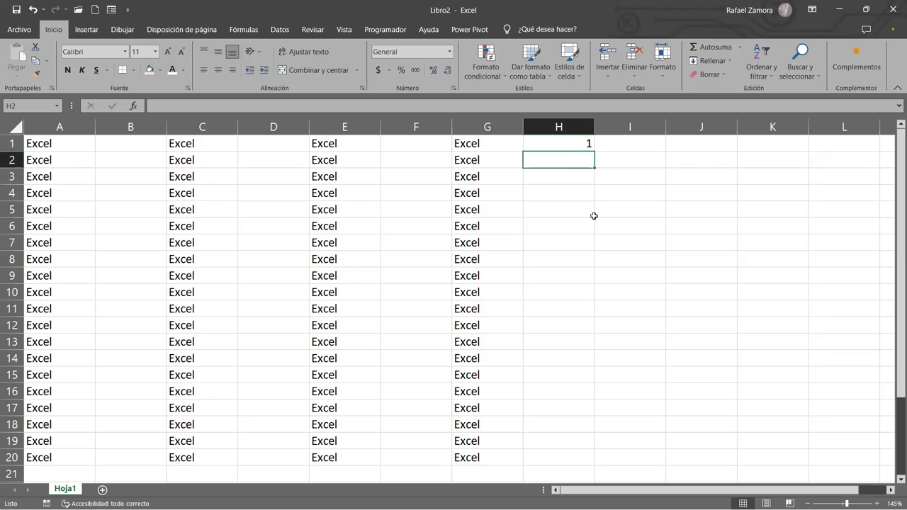
Step: Click around the sheet, then return to cell H1 holding the 1
click(726, 210)
click(742, 359)
click(634, 258)
click(597, 239)
click(585, 186)
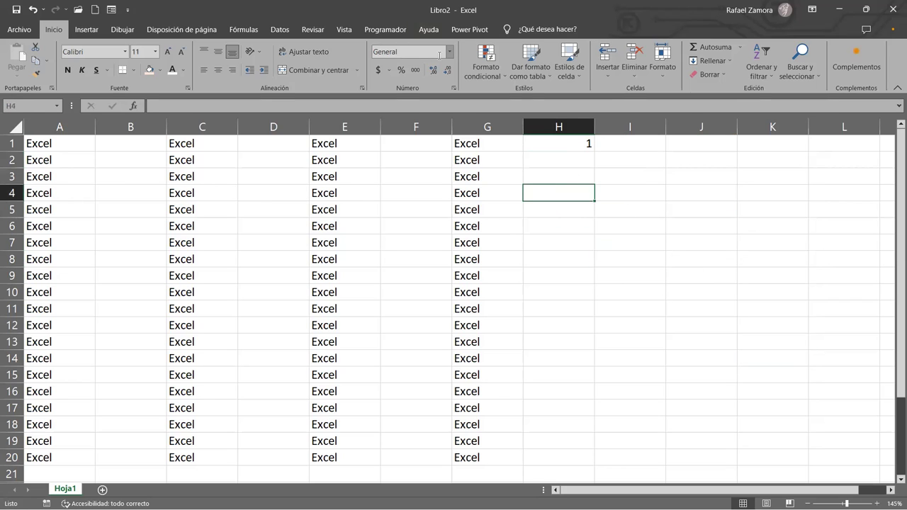
click(578, 156)
click(581, 284)
click(573, 176)
key(Up)
click(590, 141)
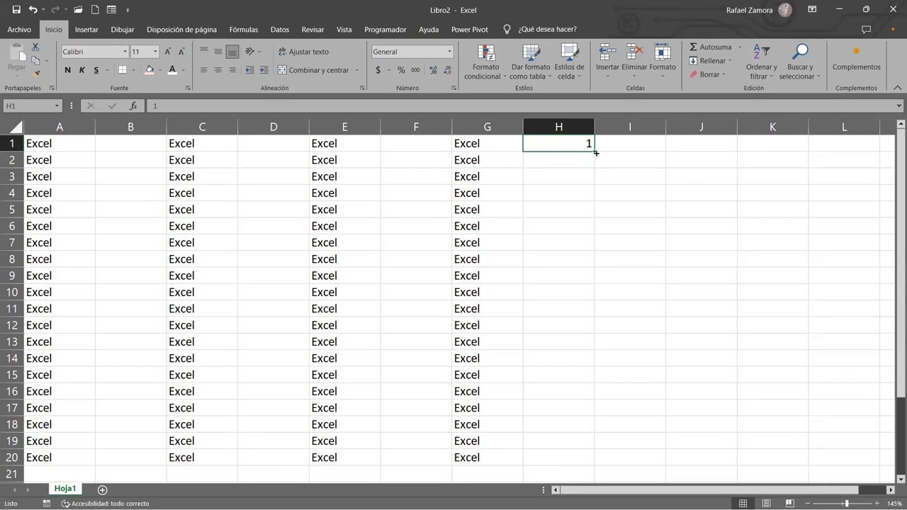
Step: Fill H1 down to H20, choosing Rellenar serie so it counts 1 to 20
drag(596, 153, 595, 152)
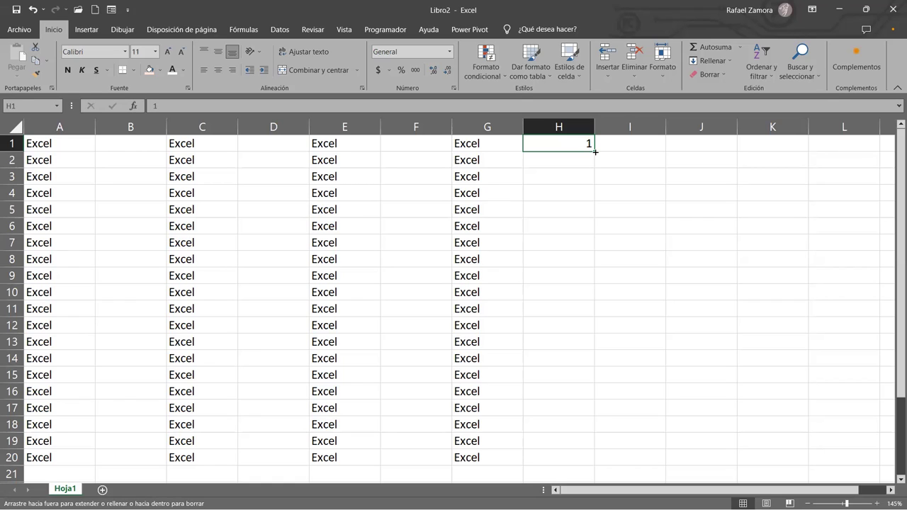
drag(595, 152, 595, 161)
drag(587, 464, 589, 453)
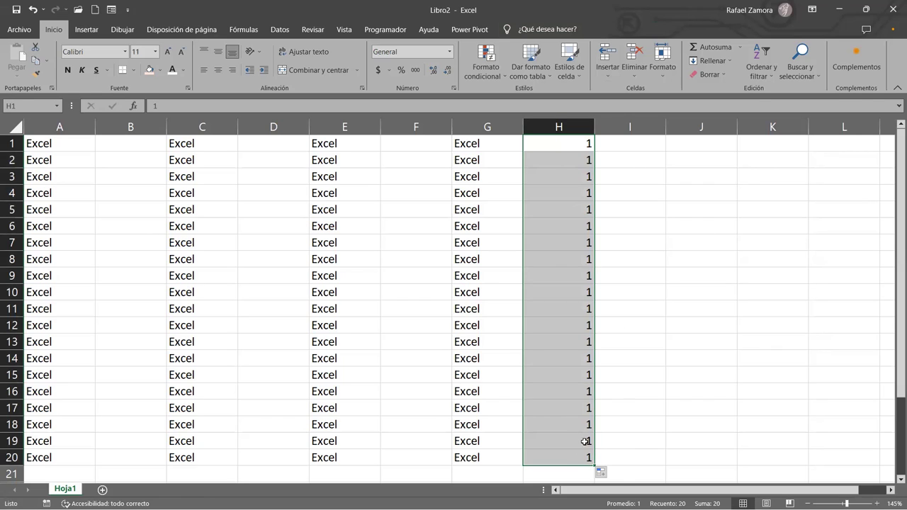
click(614, 477)
click(635, 415)
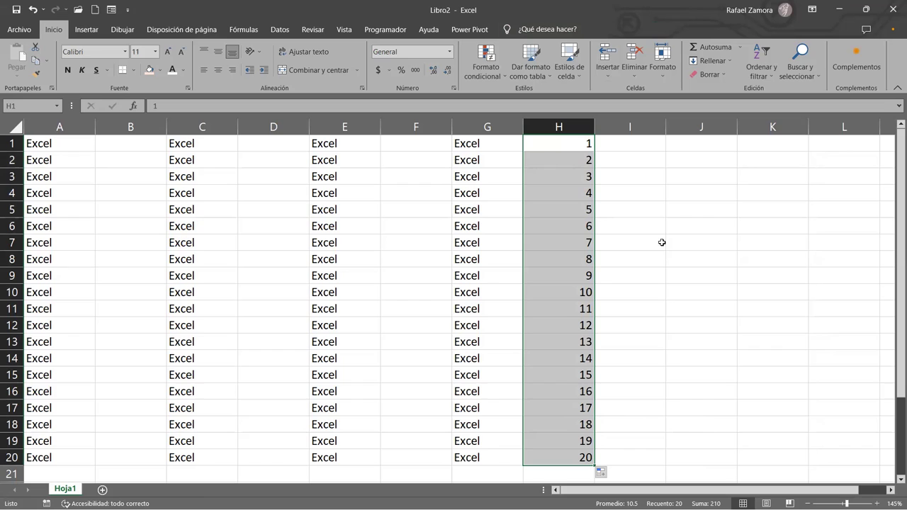
click(646, 142)
Step: Enter Lunes in I1 and extend the weekdays down to I7
text(Lunes)
key(Return)
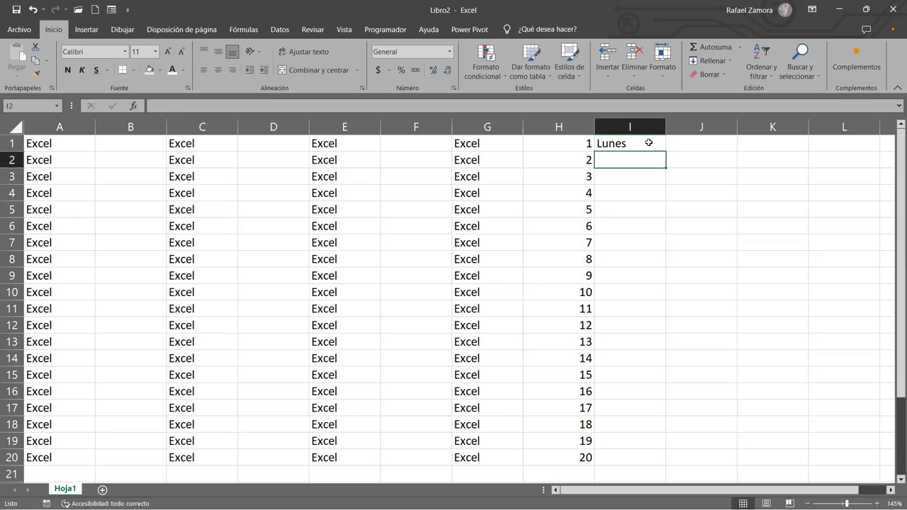
click(649, 141)
mouse_move(666, 151)
mouse_down()
mouse_move(647, 260)
mouse_move(649, 244)
mouse_up()
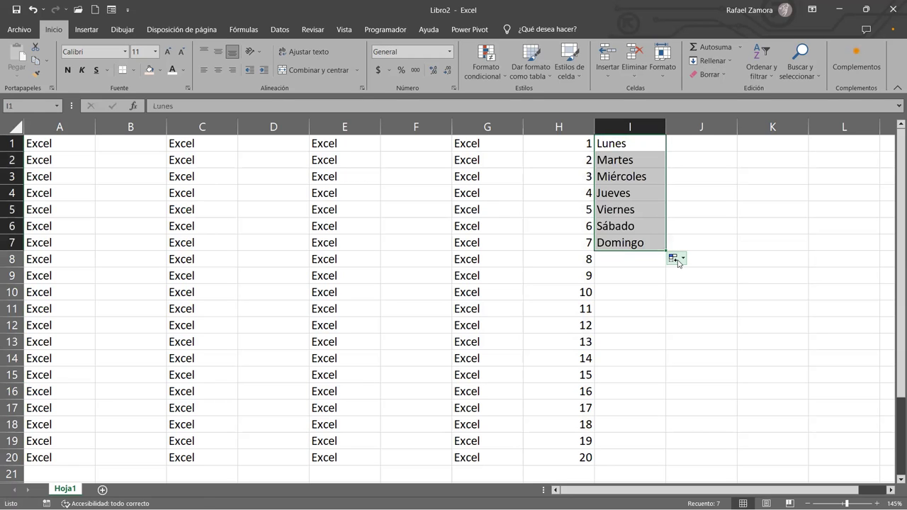
Step: Enter Enero in J1 and extend the Spanish months down to J12
click(702, 142)
text(Enero)
key(Return)
click(705, 145)
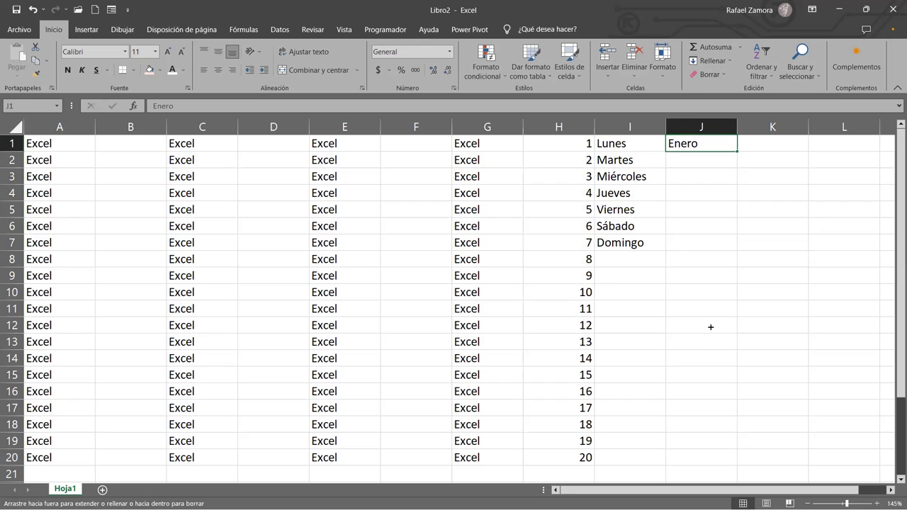
drag(737, 157, 711, 326)
Step: Enter Jan in K1 and fill Feb through Dec down to K12
click(767, 147)
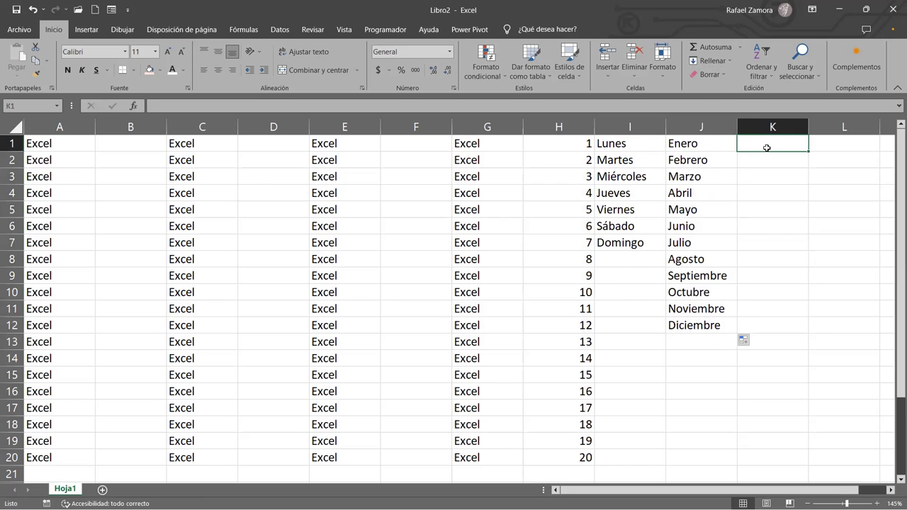
text(Jan)
key(Return)
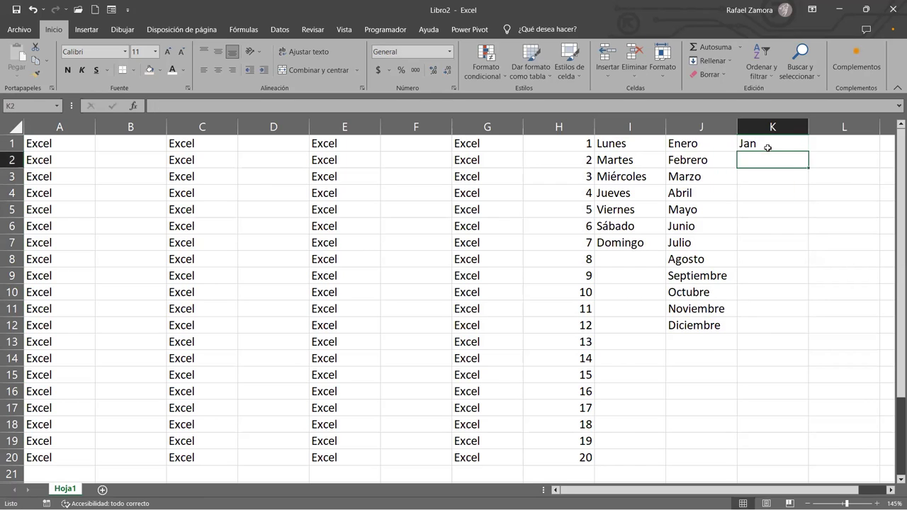
click(770, 148)
drag(809, 152, 804, 170)
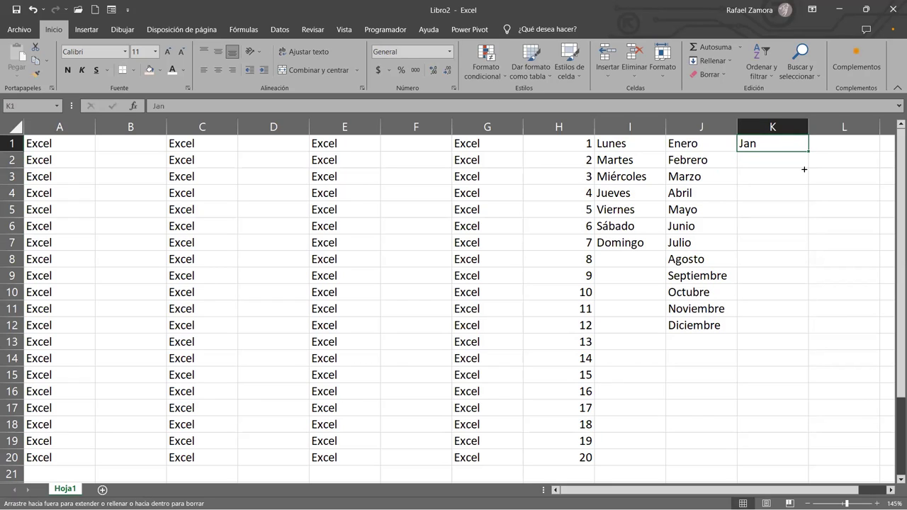
drag(777, 310, 780, 325)
Step: Enter Monday in L1 and extend the English weekdays down to L12
click(827, 146)
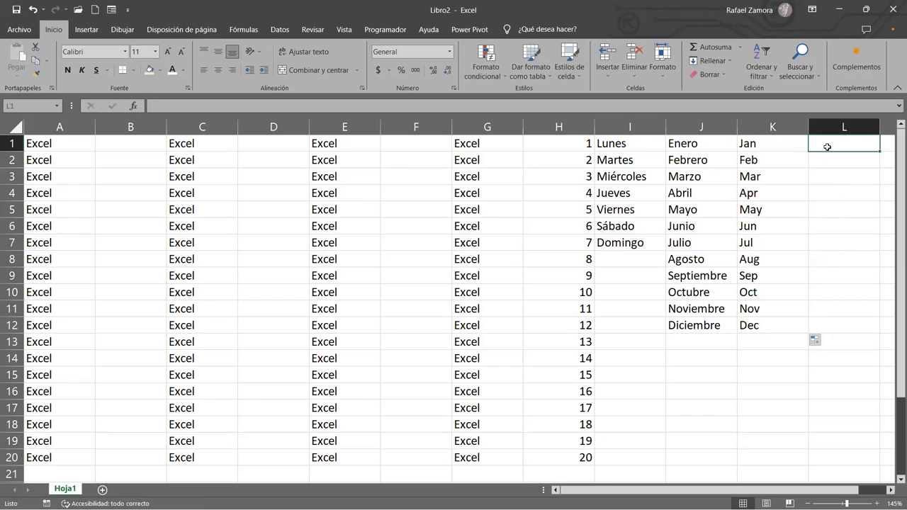
text(Monday)
key(Return)
click(830, 145)
mouse_move(881, 151)
mouse_down()
mouse_move(837, 339)
mouse_move(837, 326)
mouse_up()
click(781, 396)
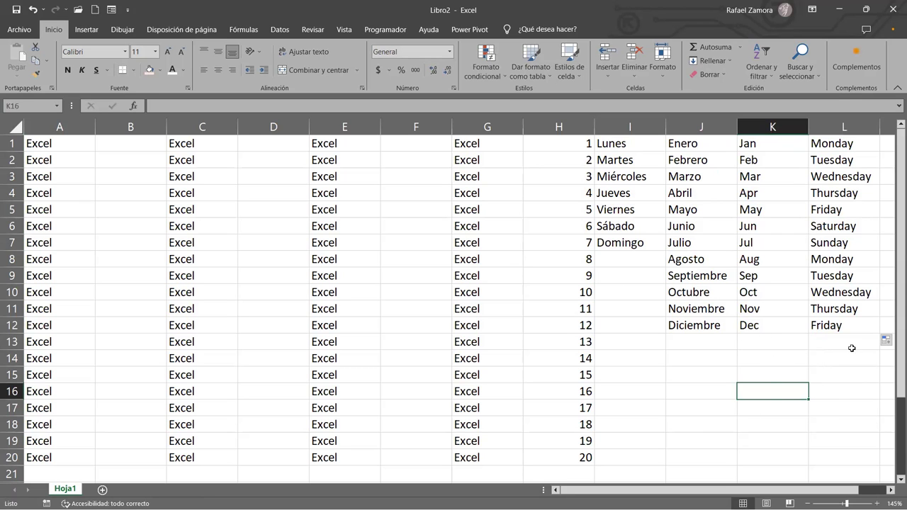
click(890, 489)
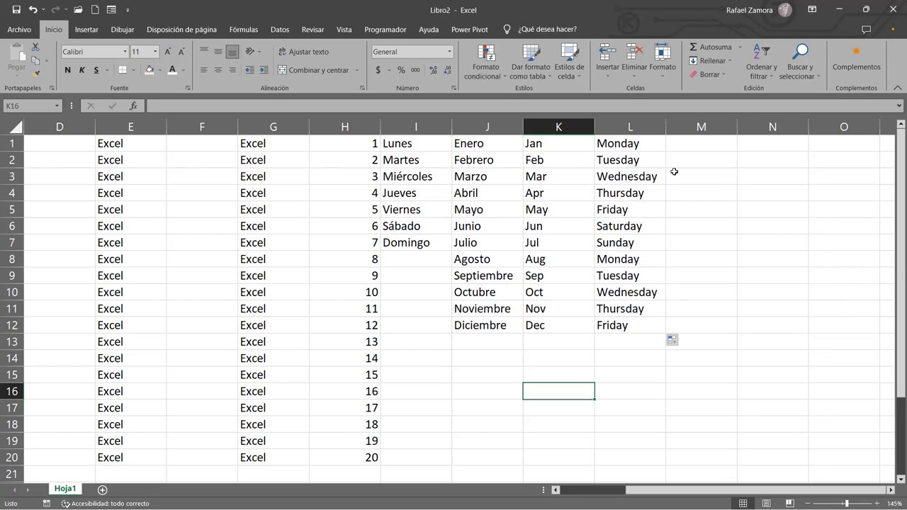
click(702, 144)
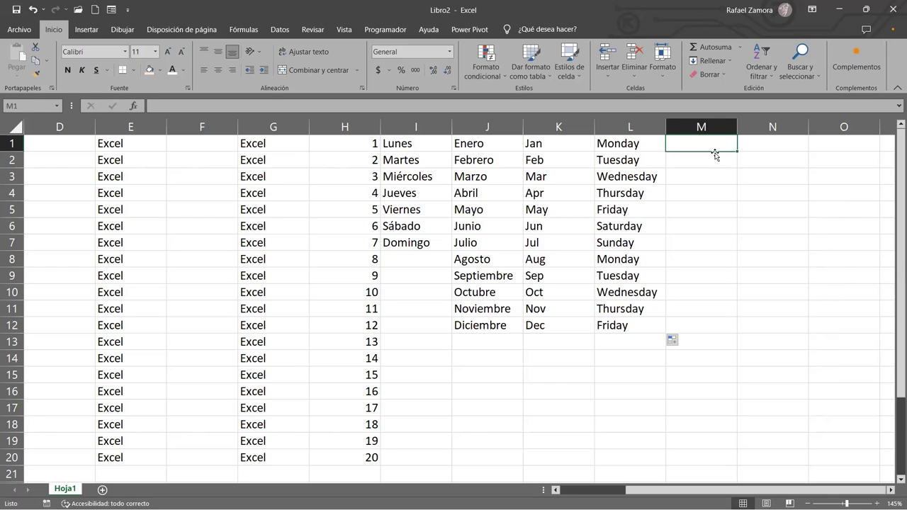
text(1)
text(00)
key(Return)
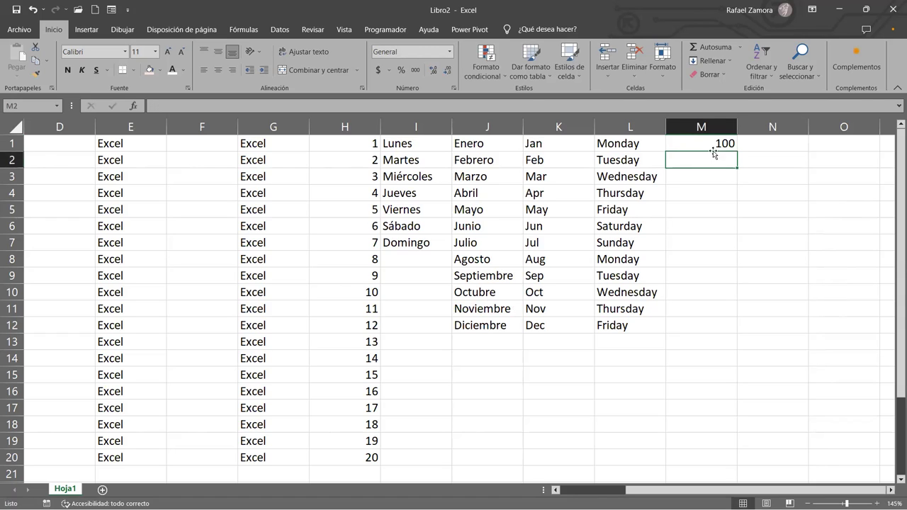
click(720, 141)
key(ctrl+c)
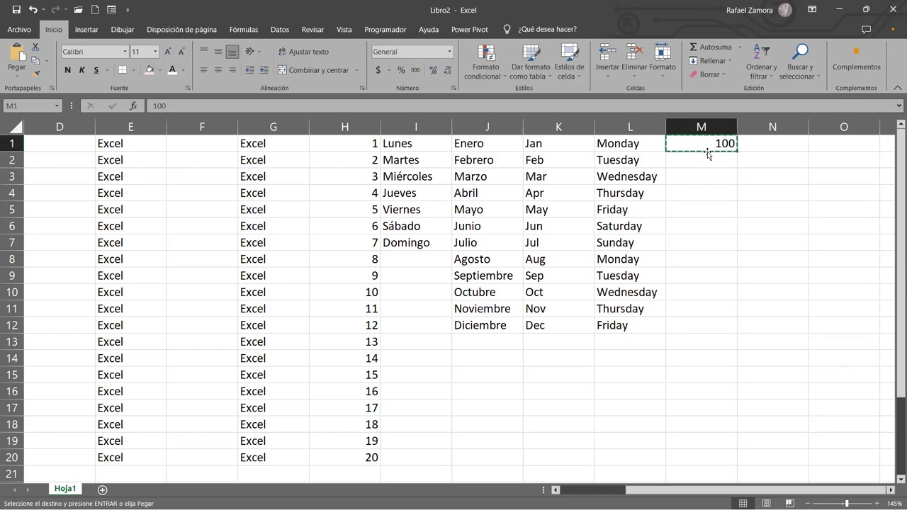
drag(702, 158, 673, 319)
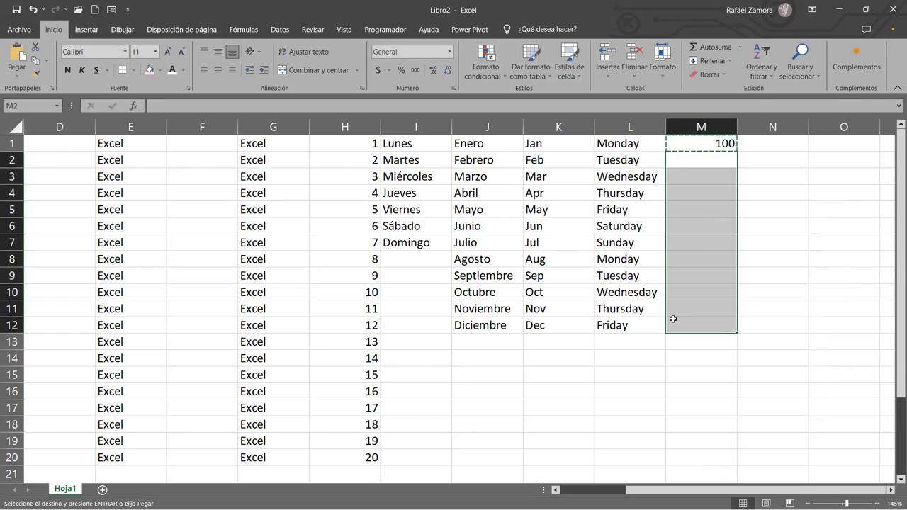
key(Return)
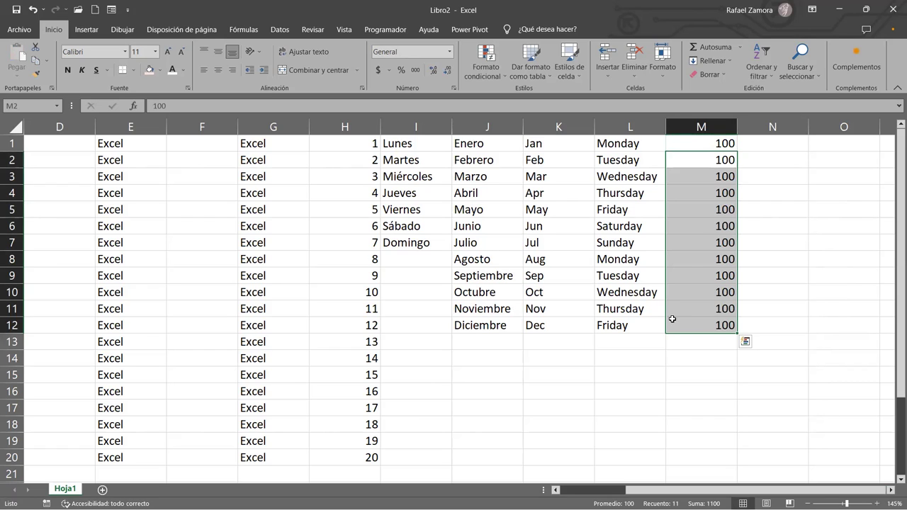
key(ctrl+z)
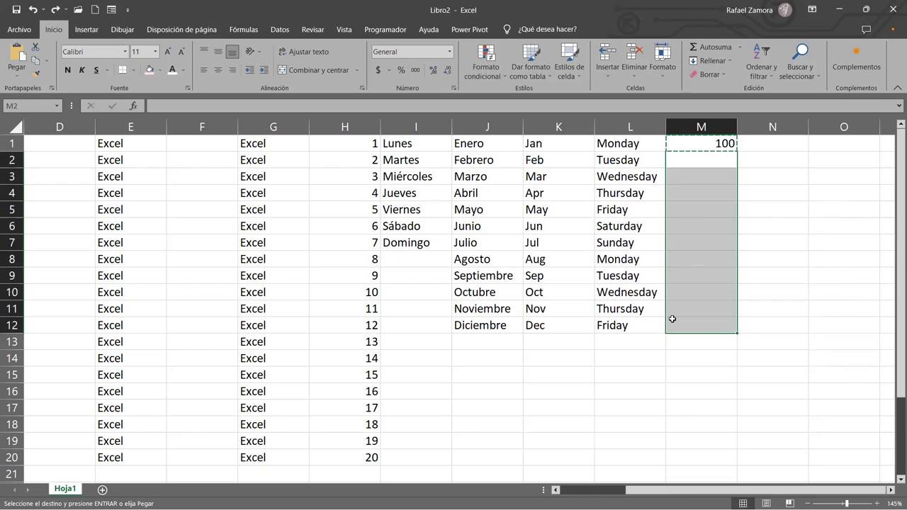
key(Escape)
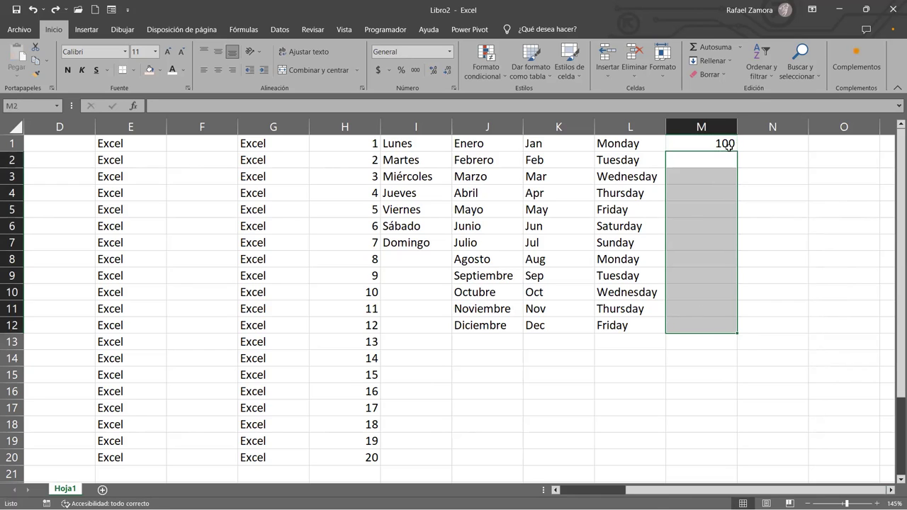
click(729, 147)
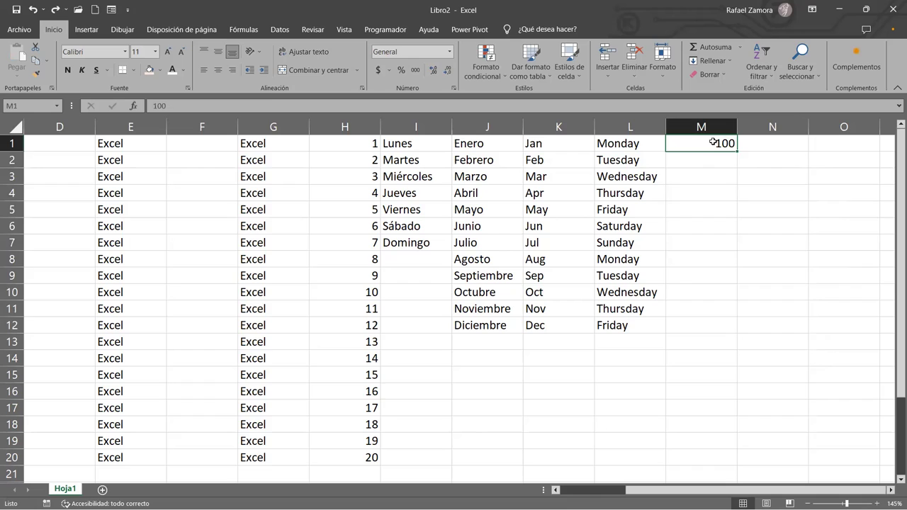
Step: Fill M1:M12 with a linear series via Rellenar > Series, increment 50, reaching 650
drag(712, 143, 703, 324)
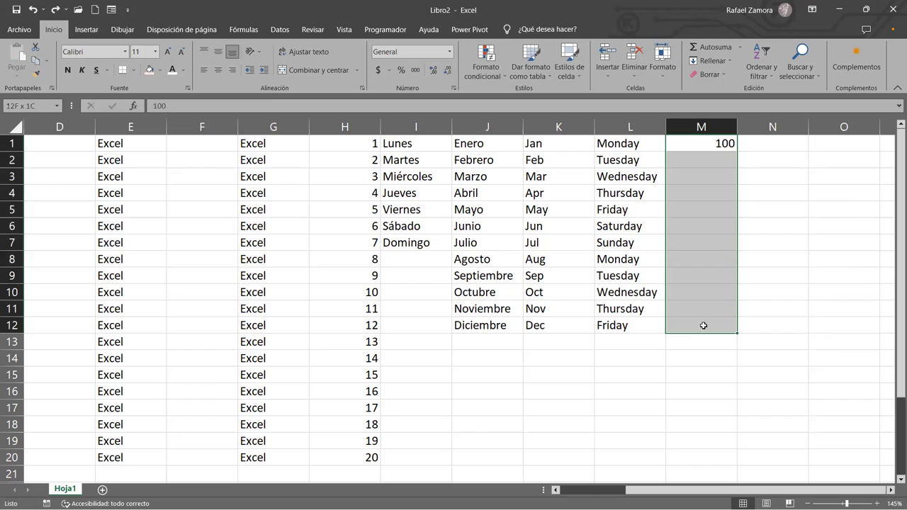
click(716, 61)
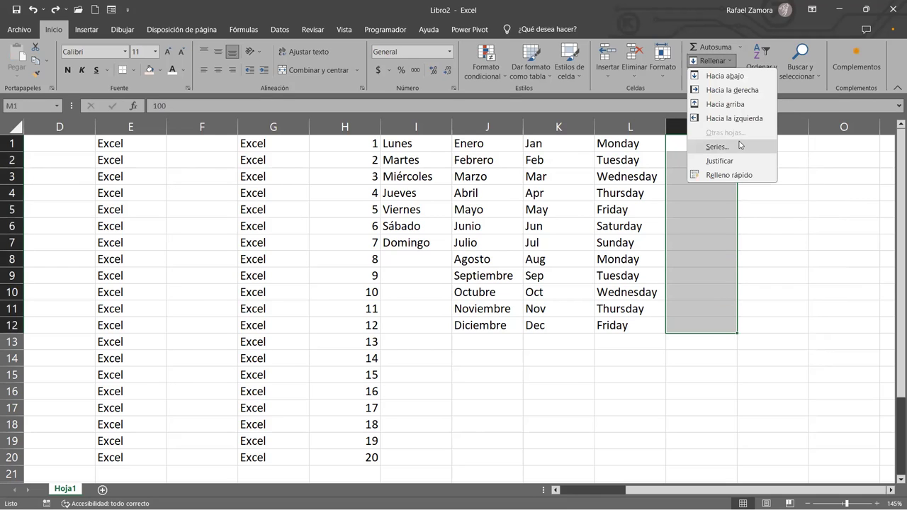
key(Return)
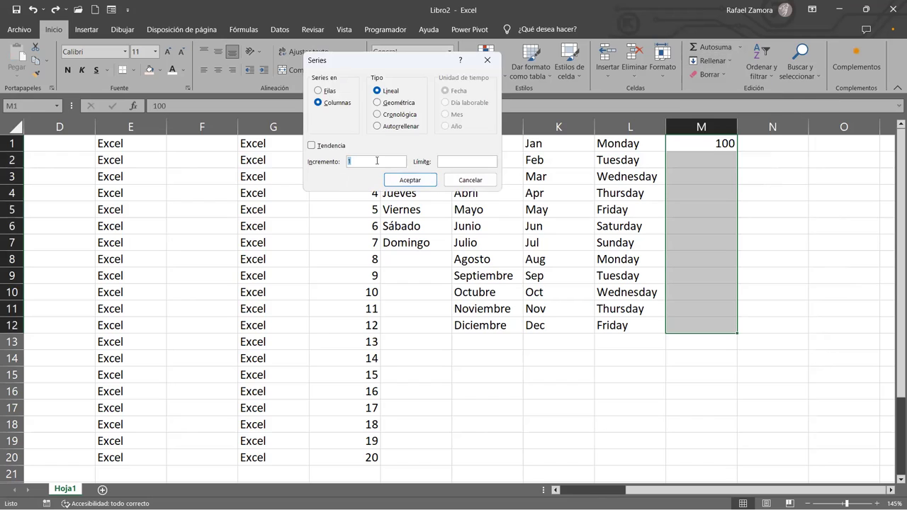
text(50)
click(410, 180)
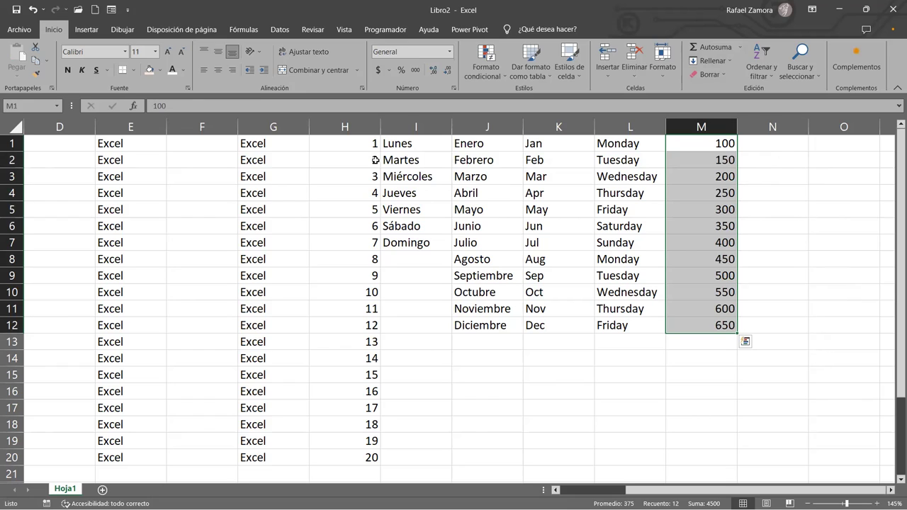
click(761, 148)
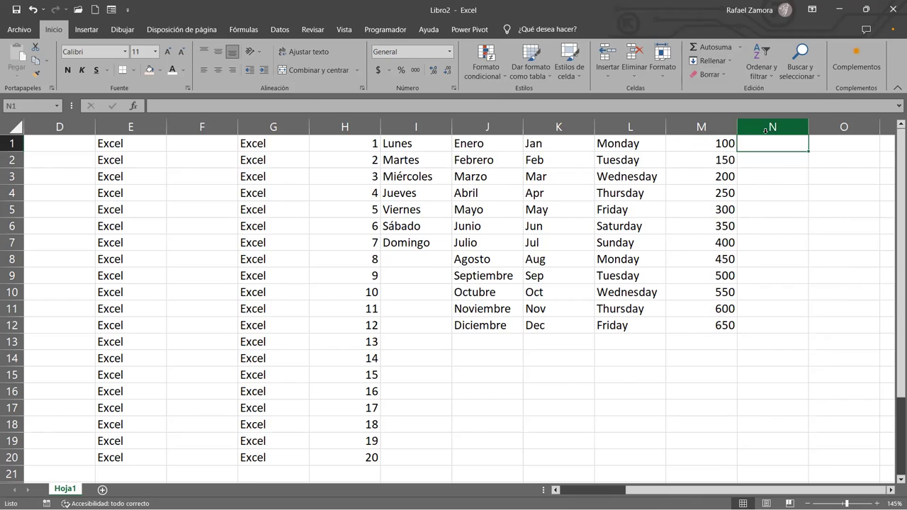
Step: Fill N1:N12 with odd numbers 1 to 23 from the starting values 1 and 3
text(1)
key(Return)
text(3)
key(Return)
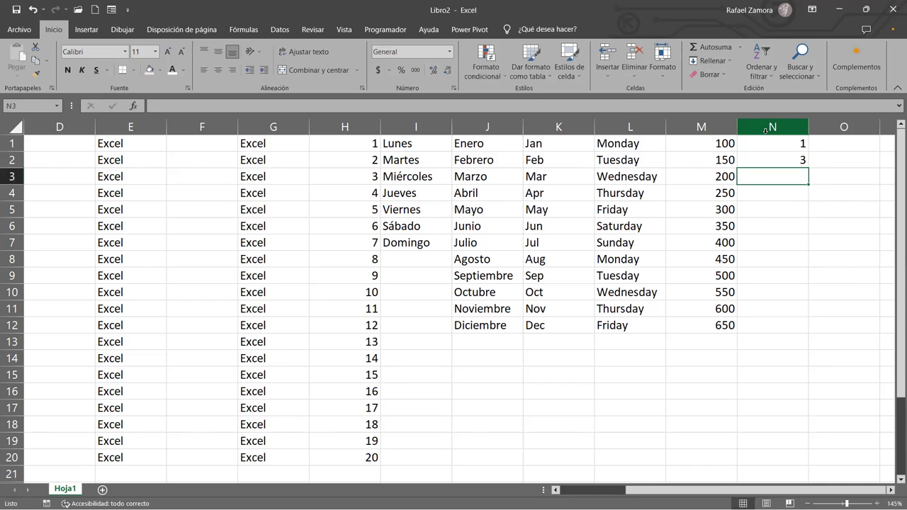
mouse_move(799, 143)
mouse_down()
mouse_move(789, 172)
mouse_move(790, 160)
mouse_up()
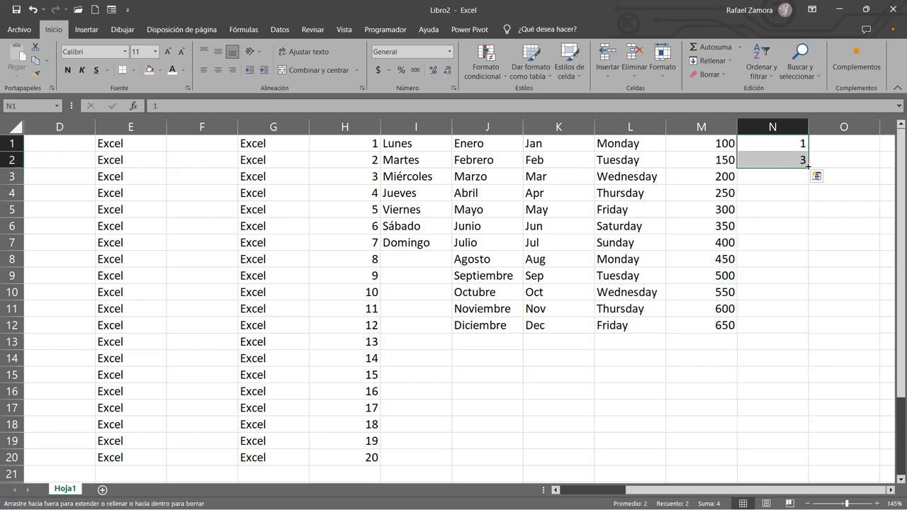
drag(786, 332, 787, 328)
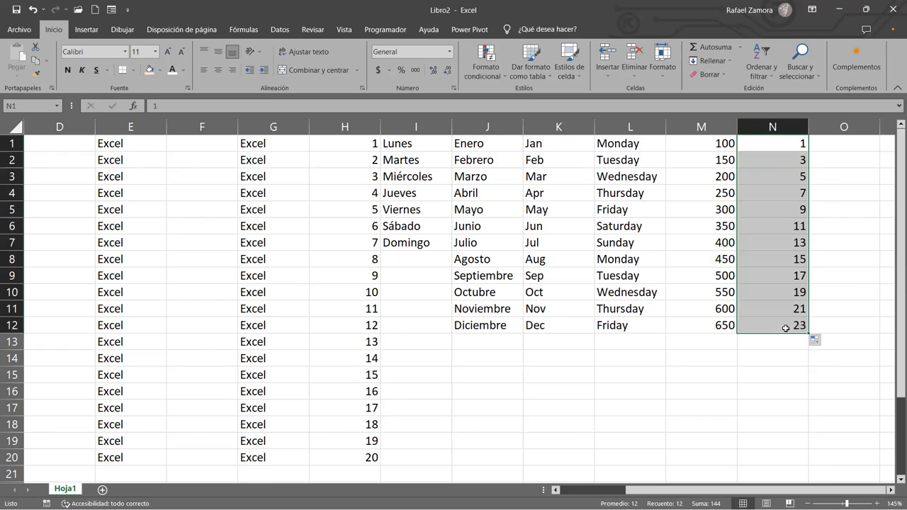
click(892, 490)
click(892, 490)
click(697, 194)
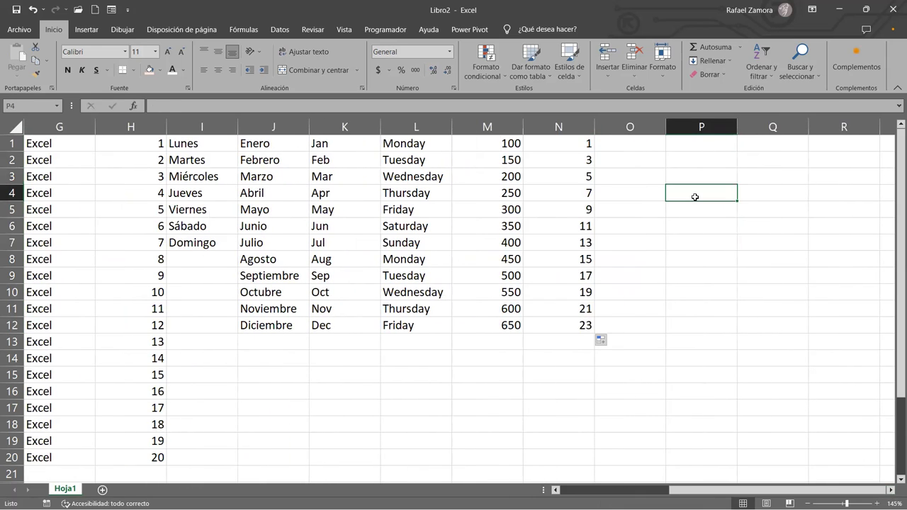
Step: Fill O1:O12 with multiples of 3 from 3 to 36, starting from 3 and 6
click(652, 149)
text(3)
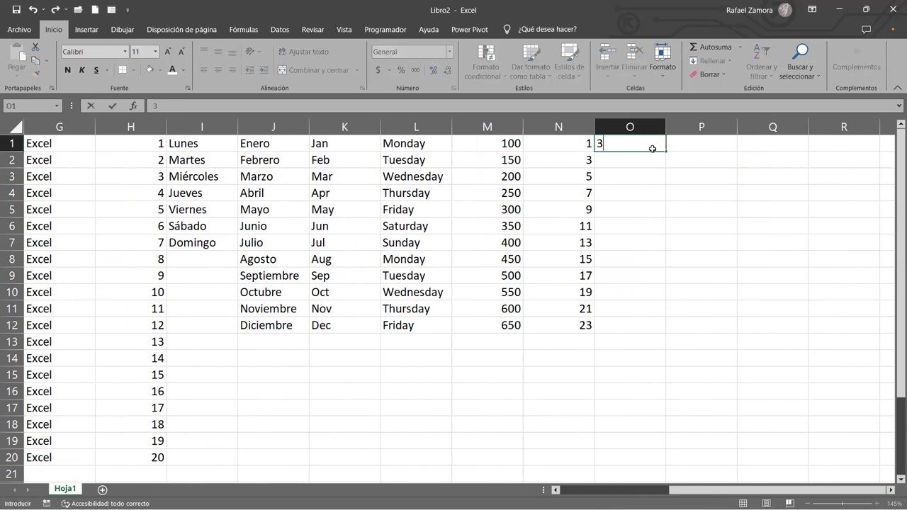
key(Return)
text(6)
key(Return)
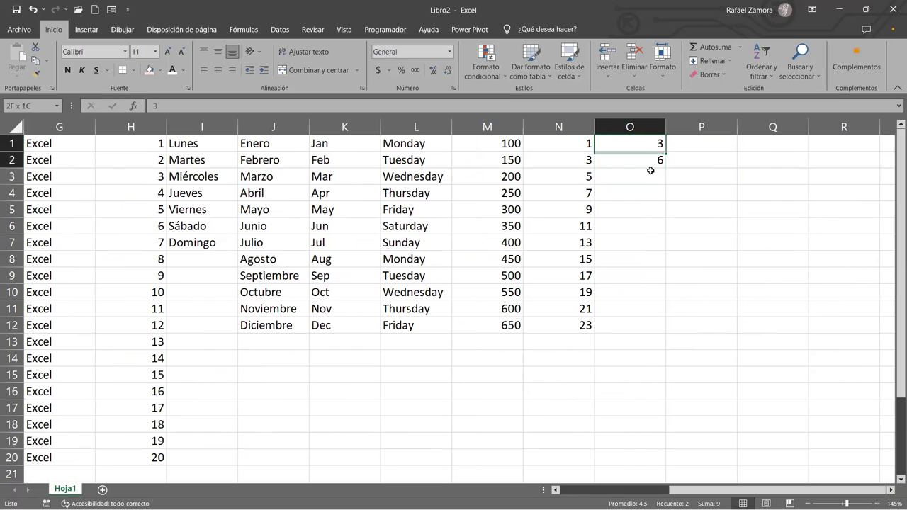
drag(653, 149, 636, 328)
click(612, 415)
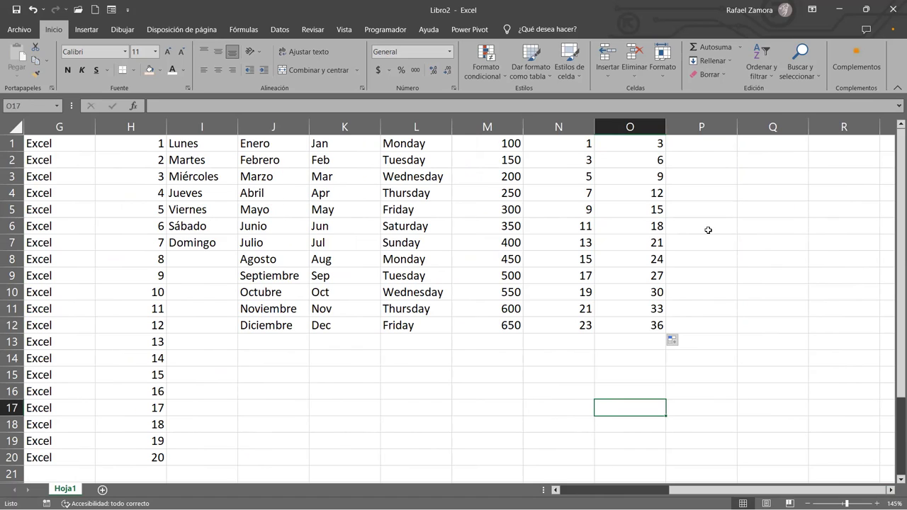
click(707, 144)
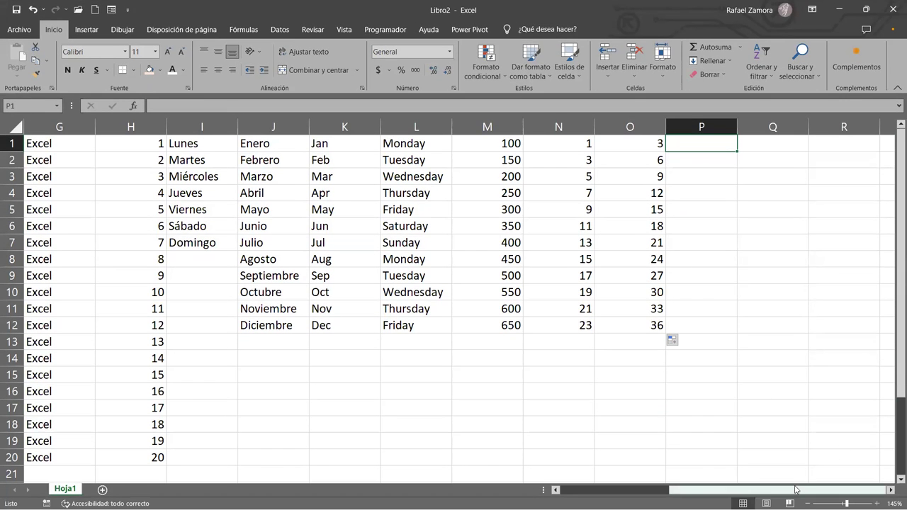
drag(796, 489, 768, 489)
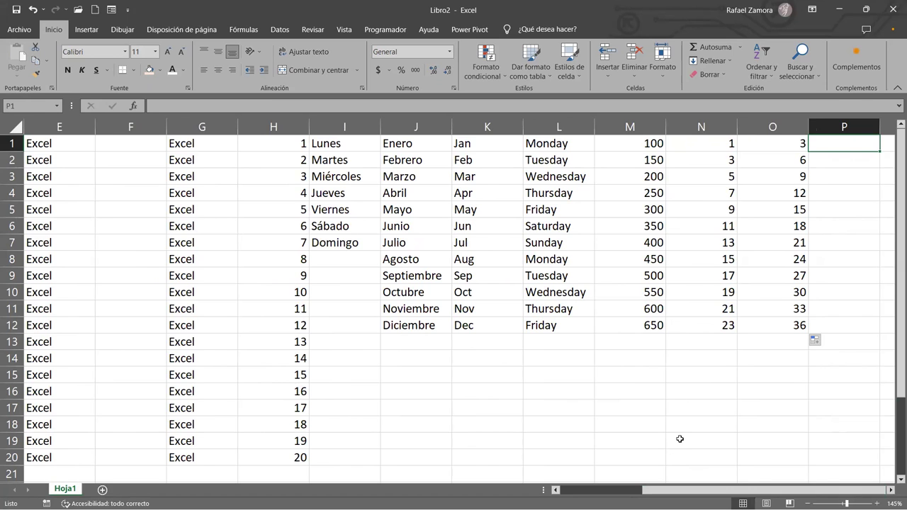
scroll(682, 438, down, 1)
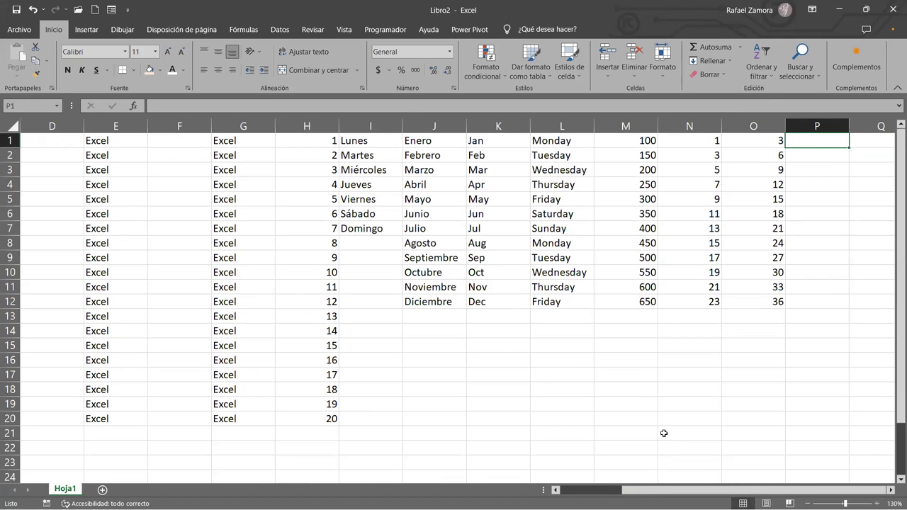
drag(724, 489, 628, 490)
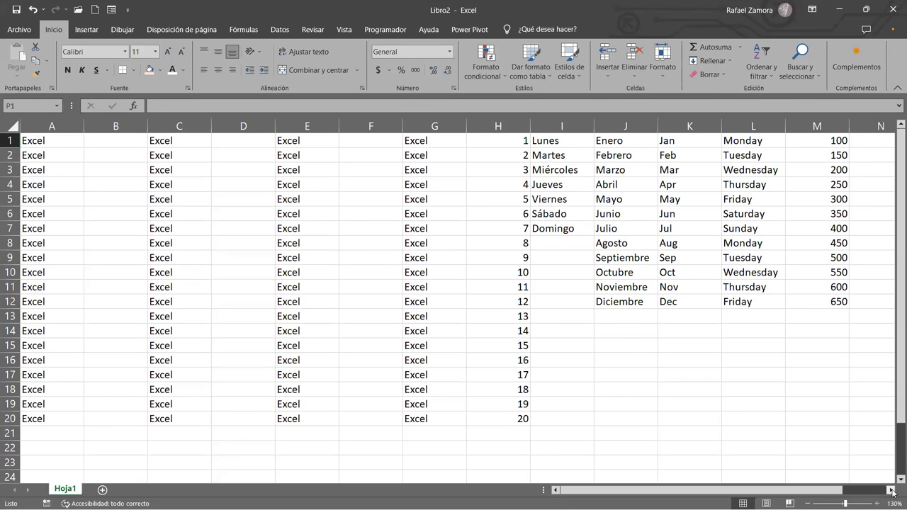
click(891, 491)
click(891, 491)
click(892, 490)
click(892, 491)
click(892, 490)
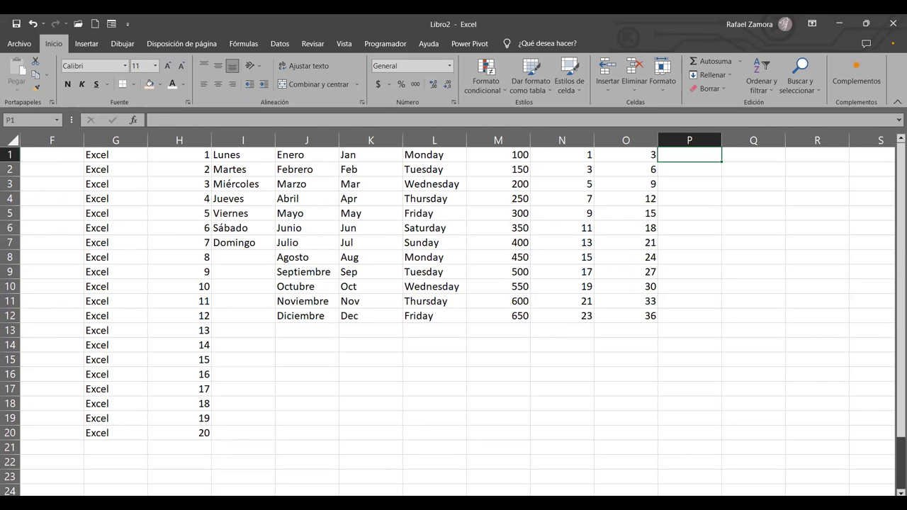
Step: Enter 'Blanco' in P1, copy it down to P13, then undo the copy
text(Blanco)
key(Return)
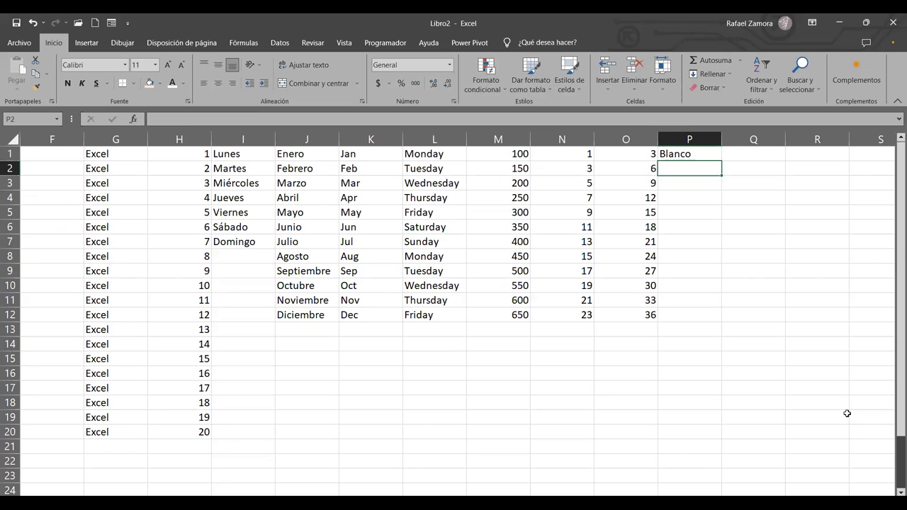
click(684, 140)
drag(722, 148, 683, 301)
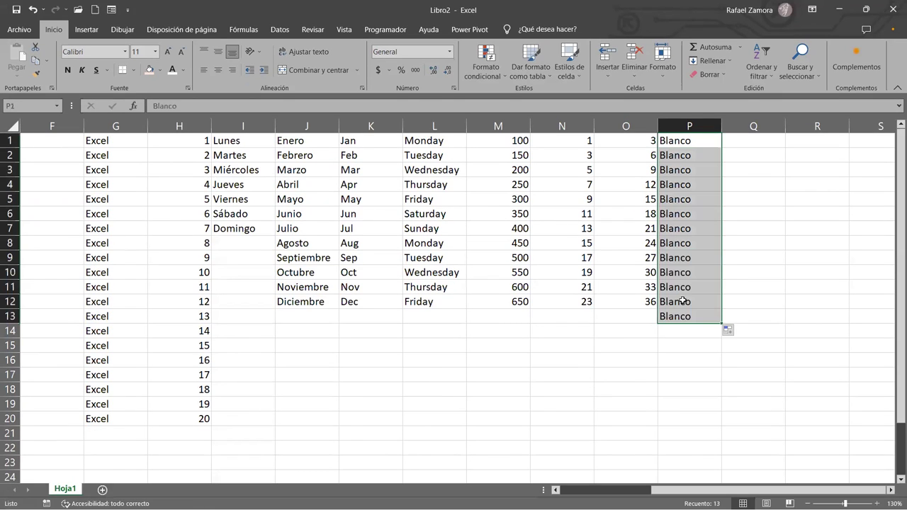
click(728, 331)
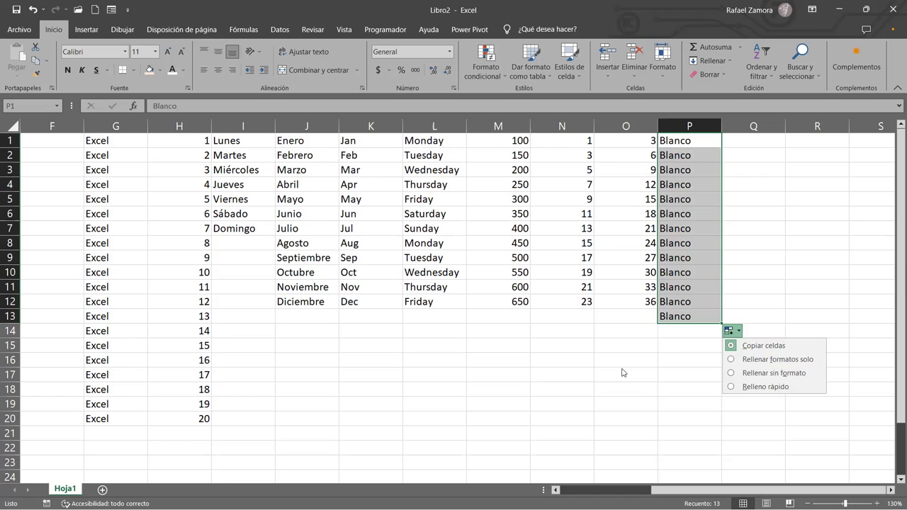
click(791, 284)
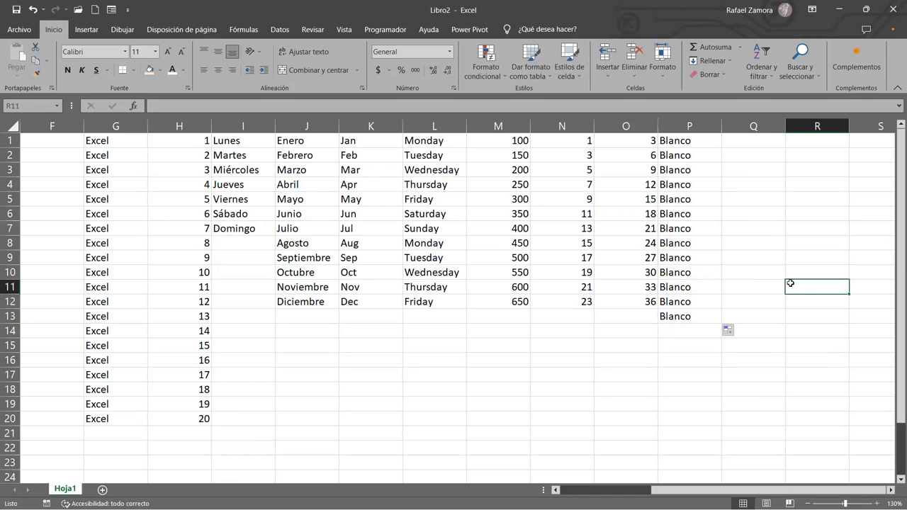
key(ctrl+z)
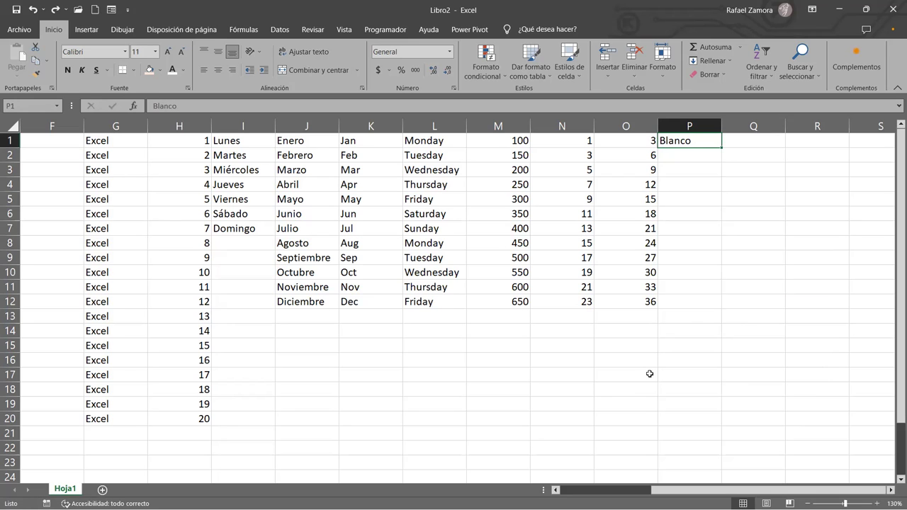
drag(677, 492, 582, 492)
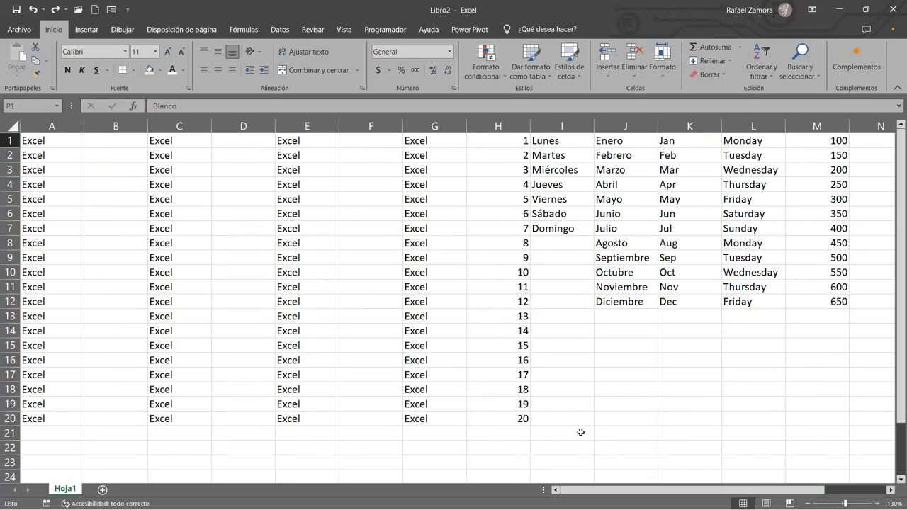